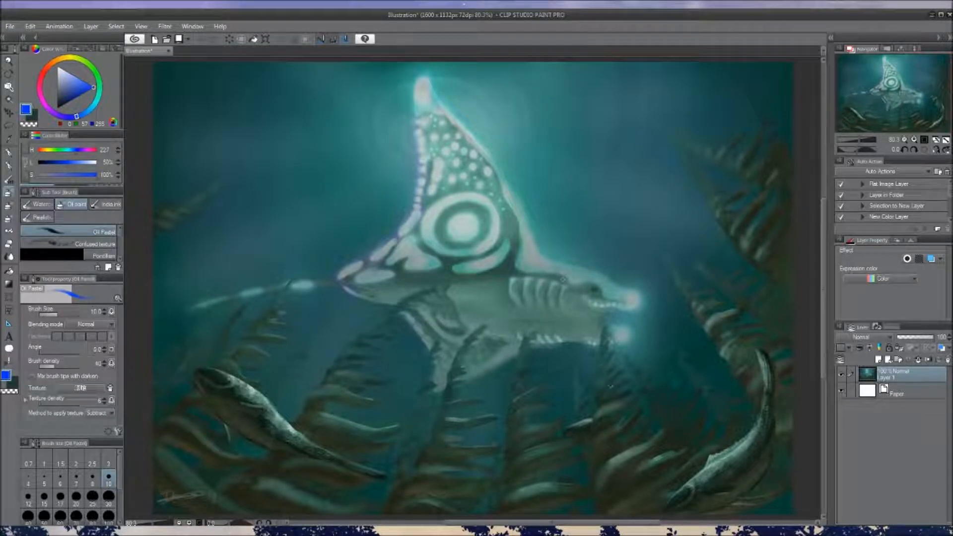
scroll(551, 261, down, 3)
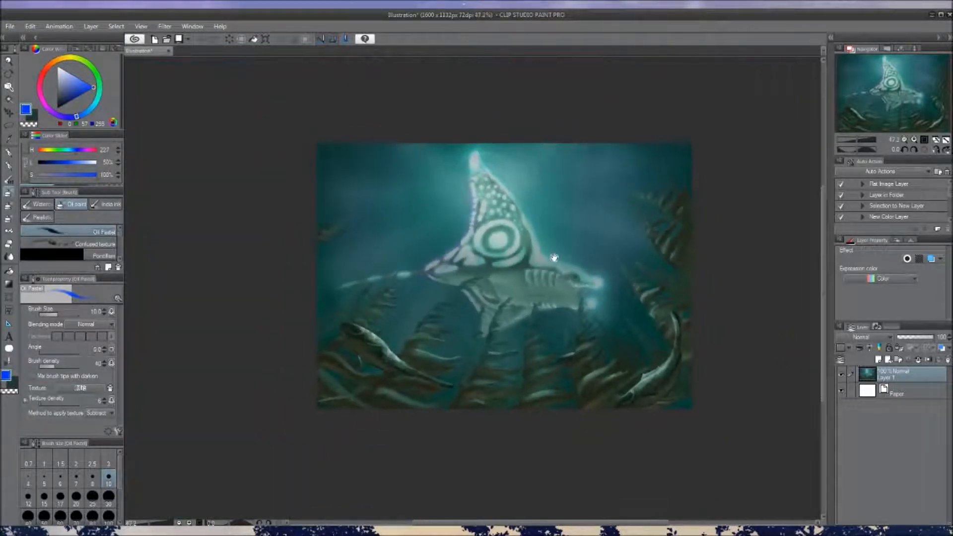
scroll(517, 265, up, 1)
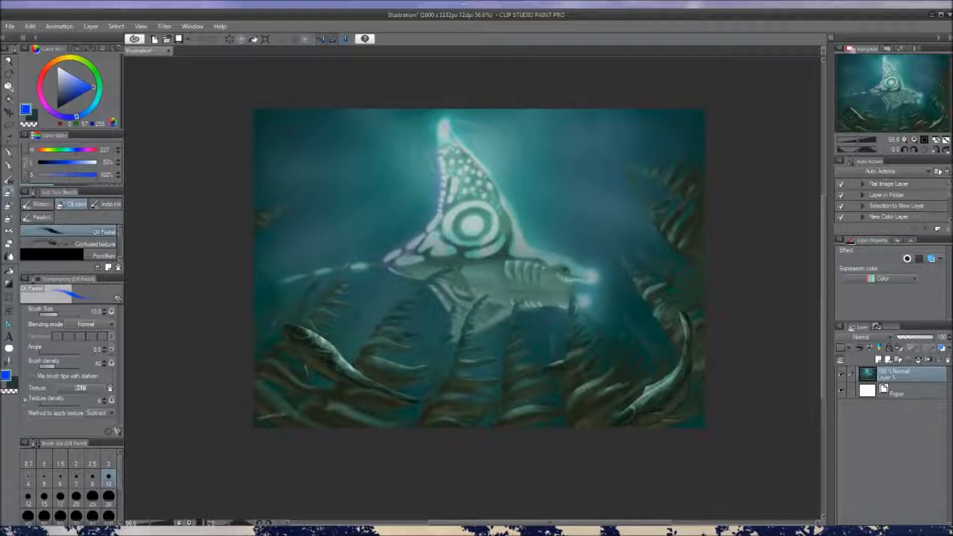
mouse_move(536, 212)
mouse_down()
mouse_move(529, 195)
mouse_move(532, 212)
mouse_up()
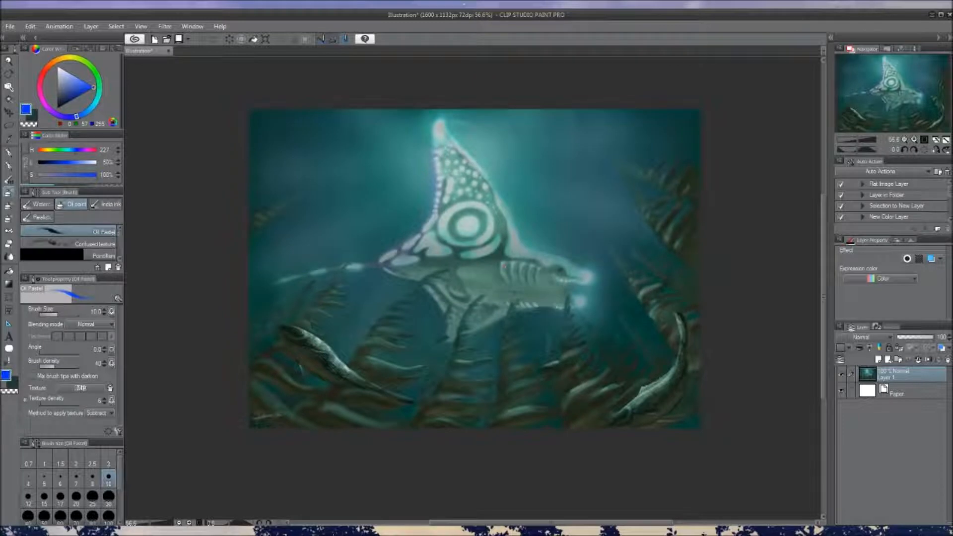
mouse_move(545, 204)
mouse_down()
mouse_move(547, 185)
mouse_move(539, 212)
mouse_up()
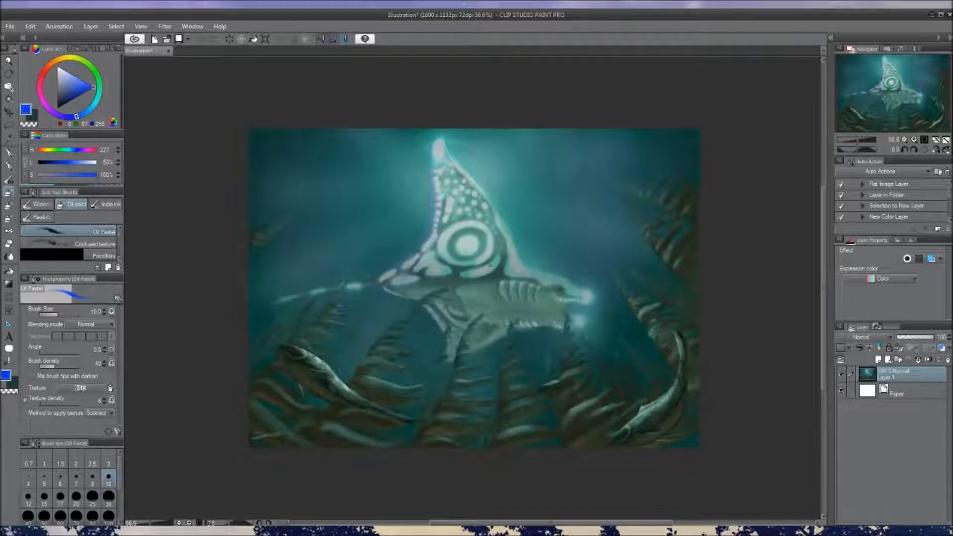
mouse_move(530, 256)
mouse_down()
mouse_move(521, 228)
mouse_move(529, 236)
mouse_up()
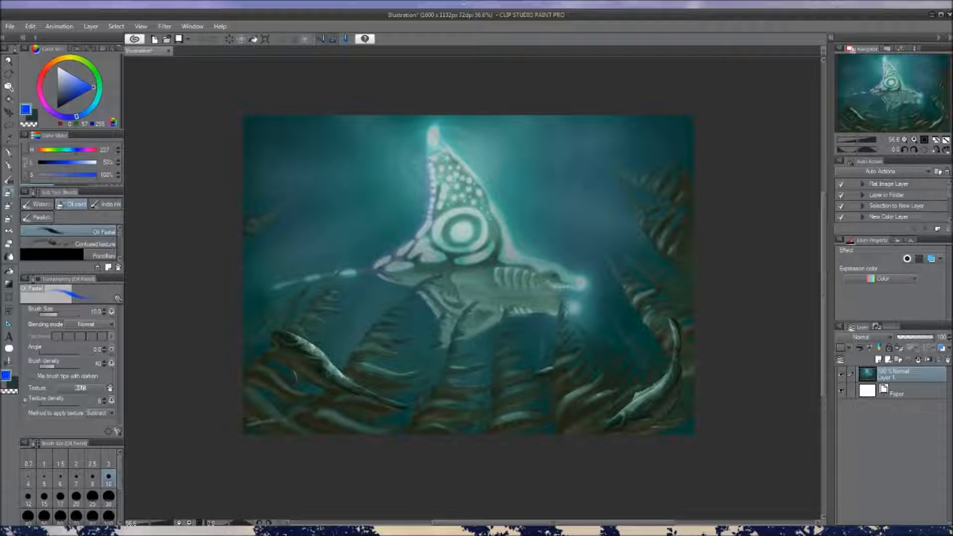
drag(533, 273, 538, 257)
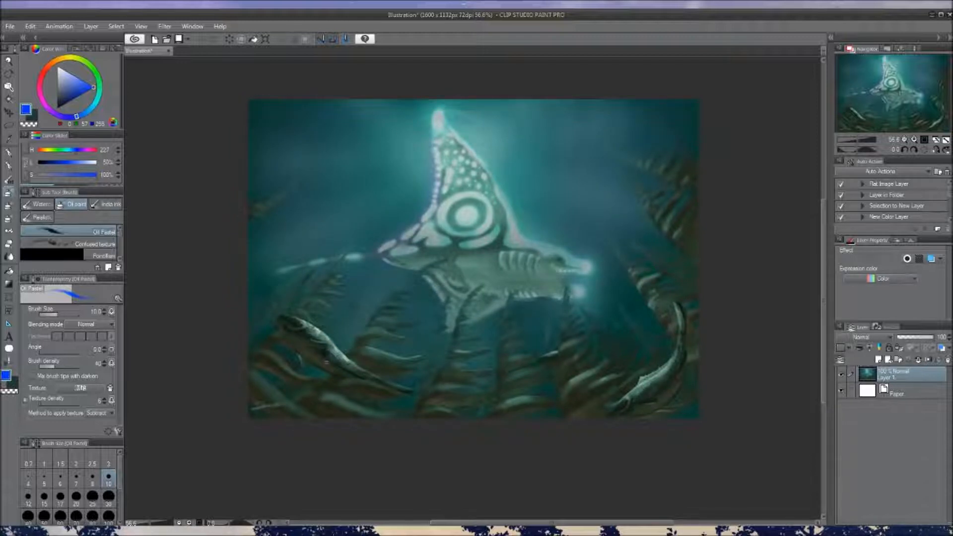
Sample the dark tone of the left eel and paint a small dark fish-like mark on the creature's body, on a new layer
alt+click(328, 355)
click(878, 359)
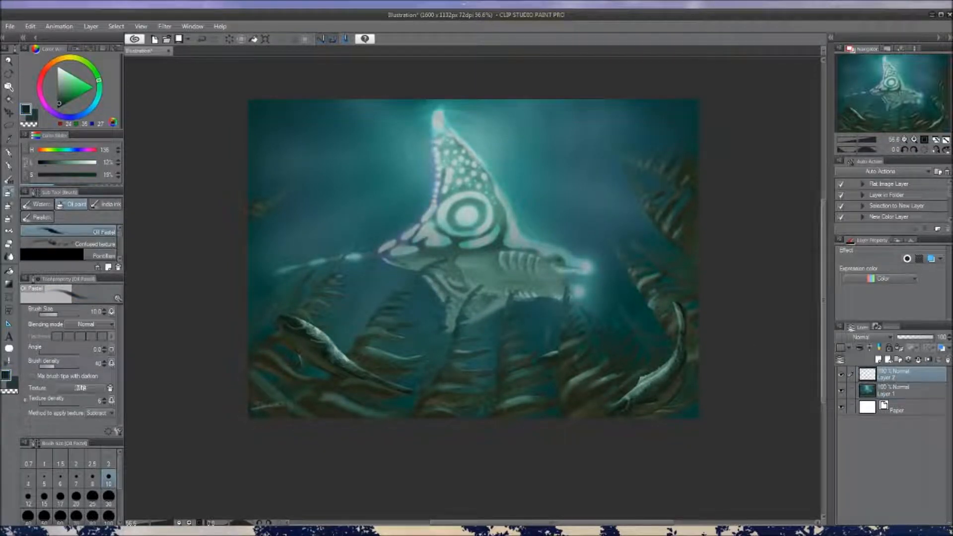
ctrl+alt+drag(455, 281, 460, 276)
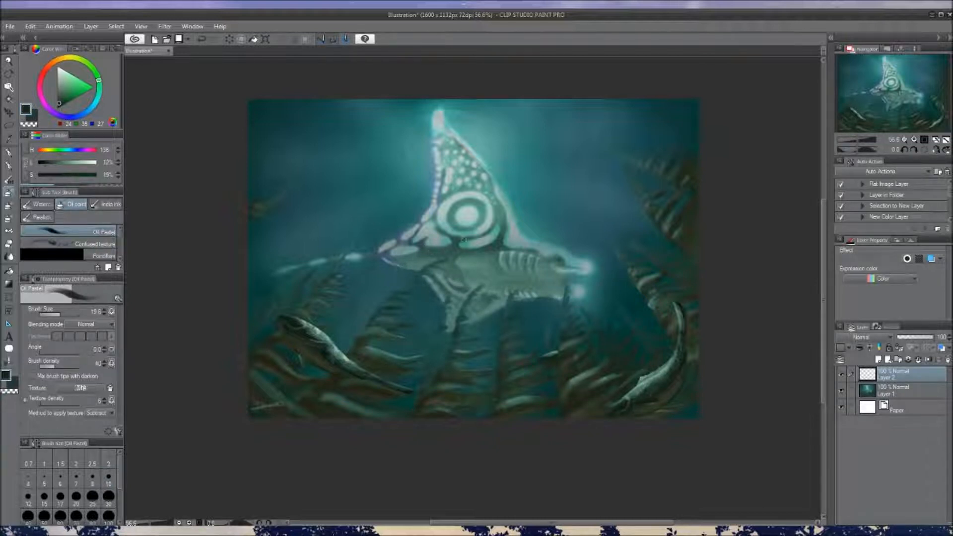
mouse_move(462, 272)
mouse_down()
mouse_move(472, 273)
mouse_move(461, 269)
mouse_up()
key(bracketleft)
key(bracketleft)
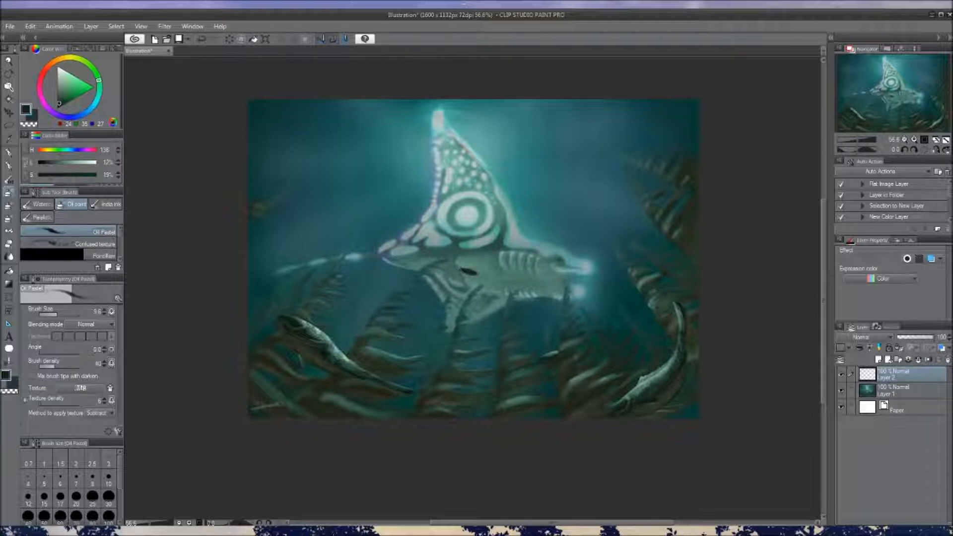
drag(528, 303, 512, 292)
key(c)
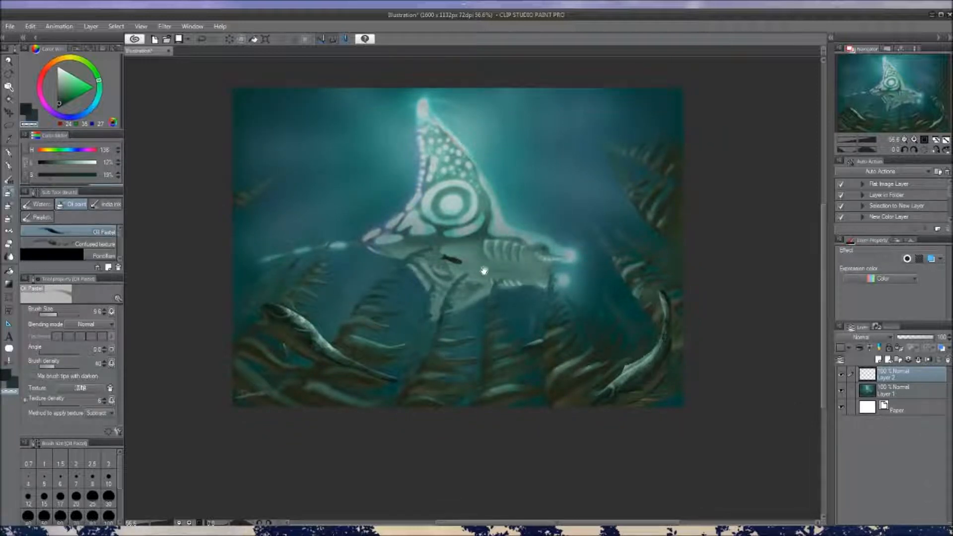
Set the Oil Pastel brush size to about 16
drag(485, 273, 493, 287)
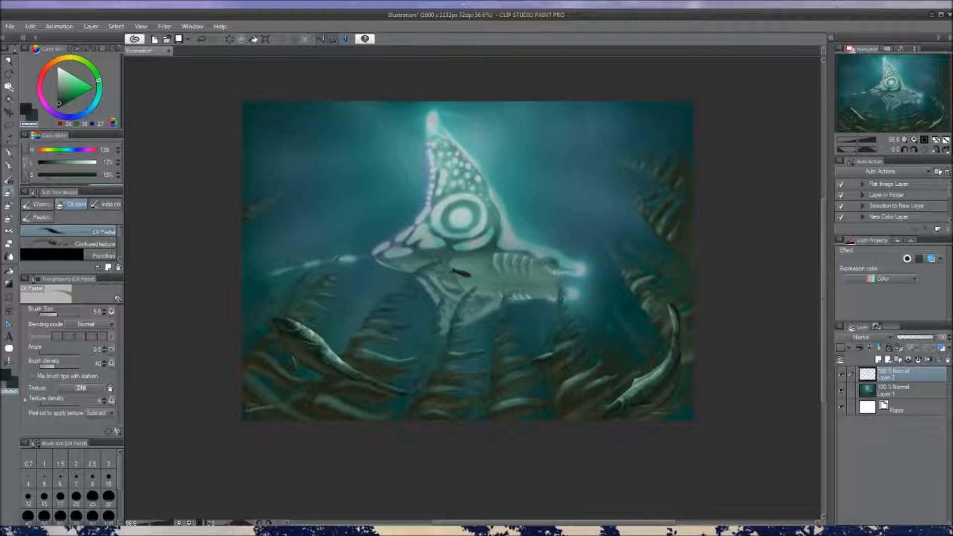
drag(310, 347, 317, 347)
mouse_move(348, 358)
mouse_down()
mouse_move(327, 365)
mouse_move(343, 348)
mouse_up()
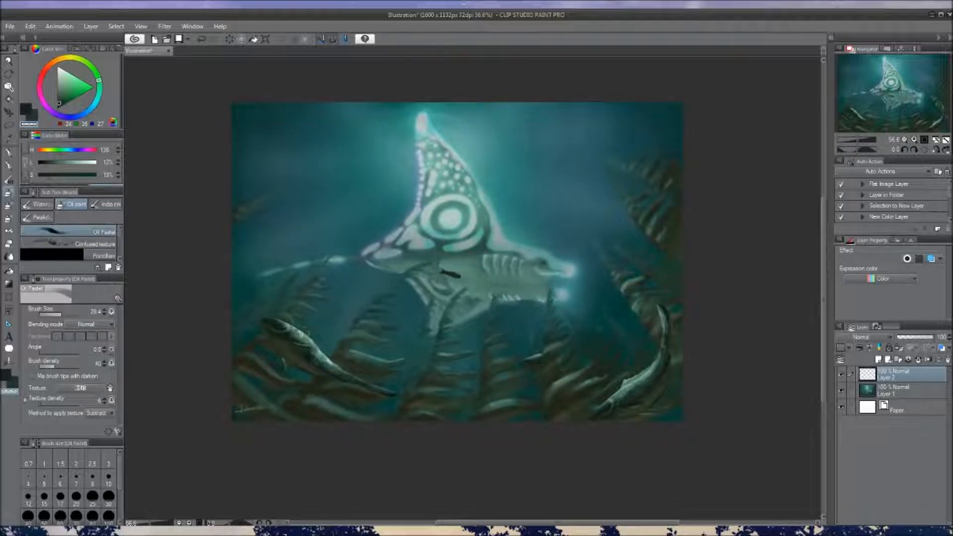
mouse_move(433, 350)
mouse_down()
mouse_move(436, 293)
mouse_move(439, 367)
mouse_up()
key(bracketleft)
key(bracketleft)
key(bracketleft)
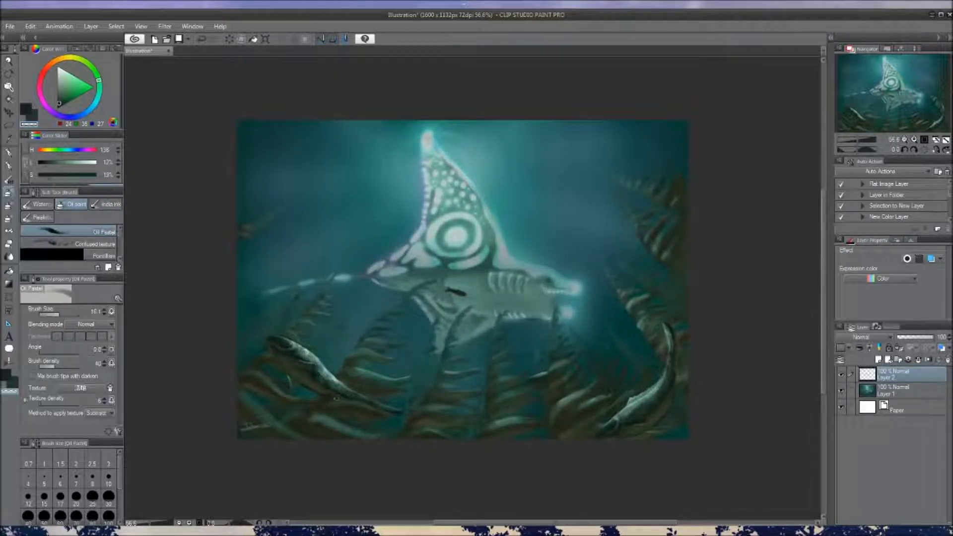
key(c)
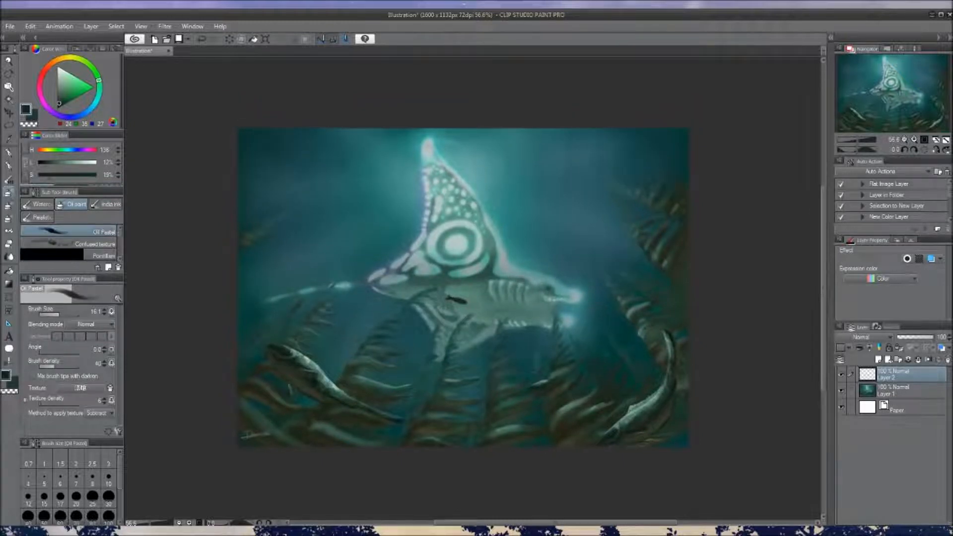
key(c)
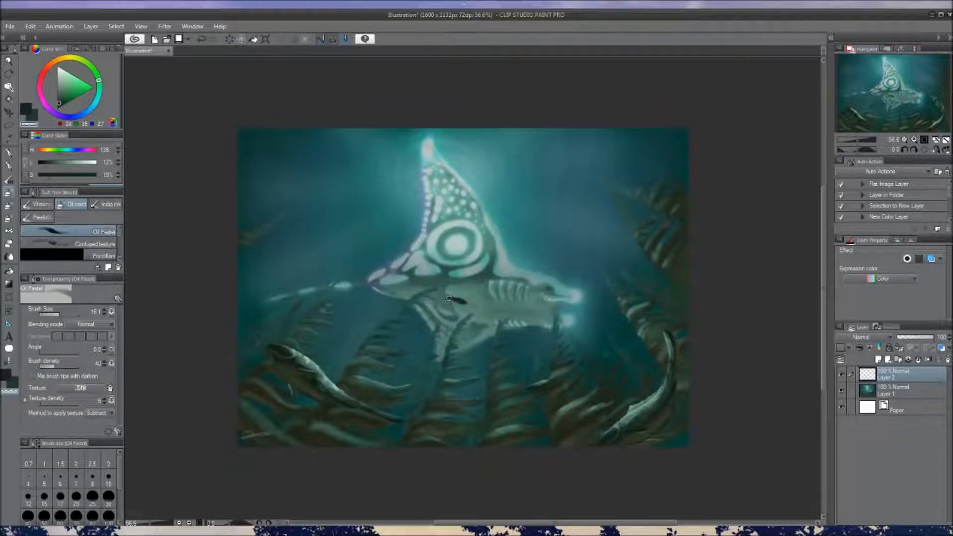
key(c)
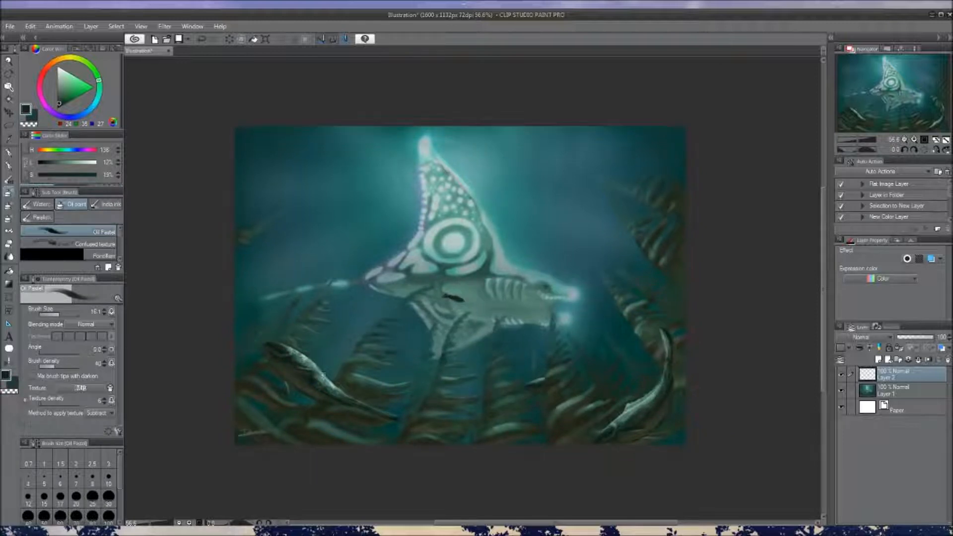
key(c)
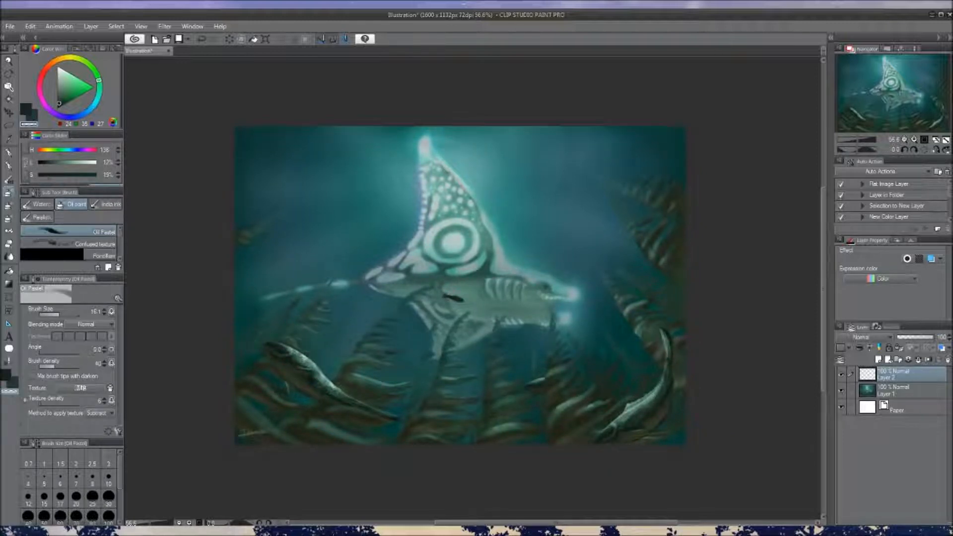
scroll(496, 325, down, 3)
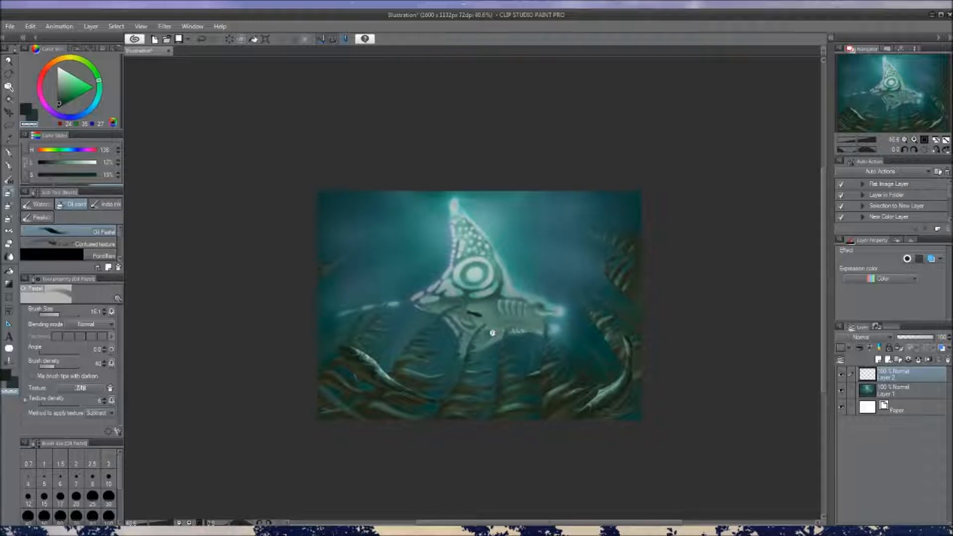
scroll(493, 333, up, 3)
drag(503, 305, 496, 280)
drag(489, 237, 475, 272)
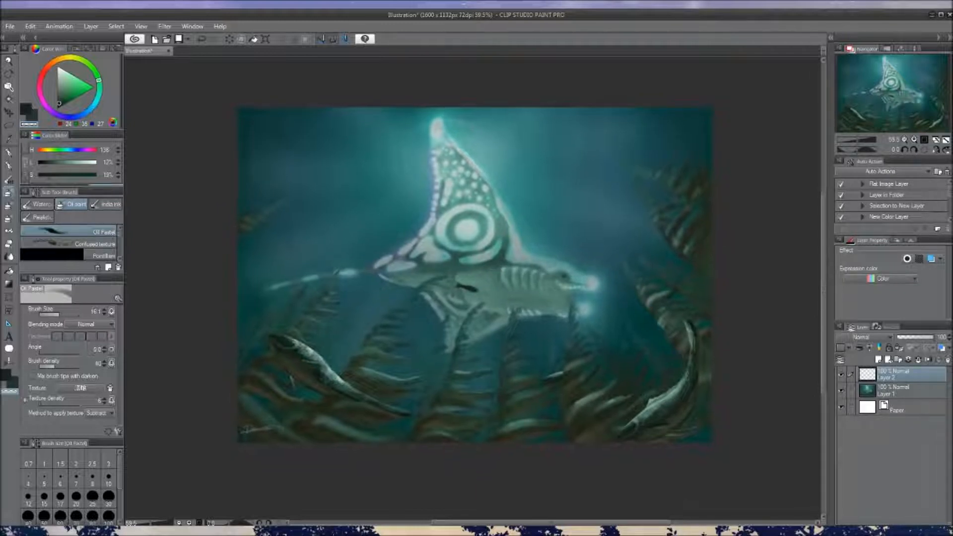
Sample a dark green from the seaweed below the creature and add another new layer on top
alt+click(445, 393)
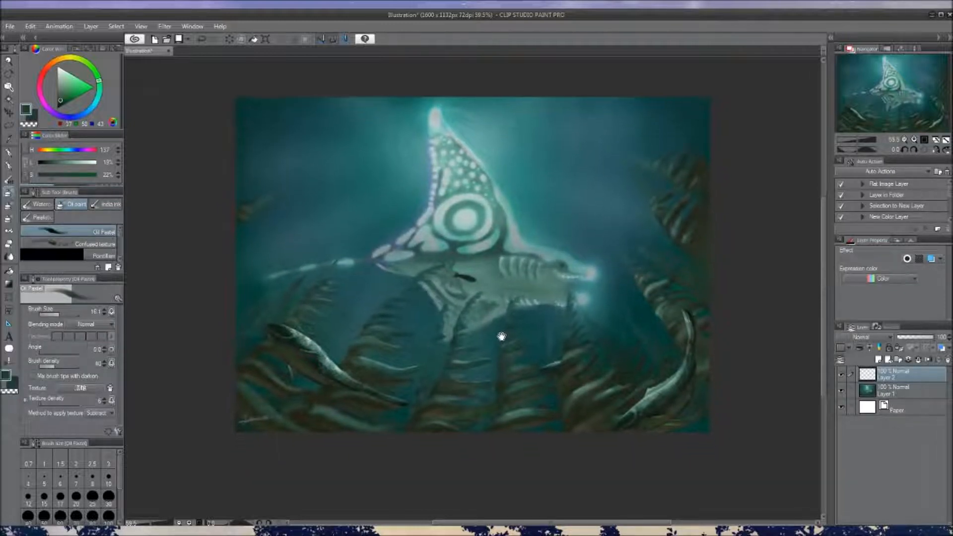
drag(504, 348, 507, 346)
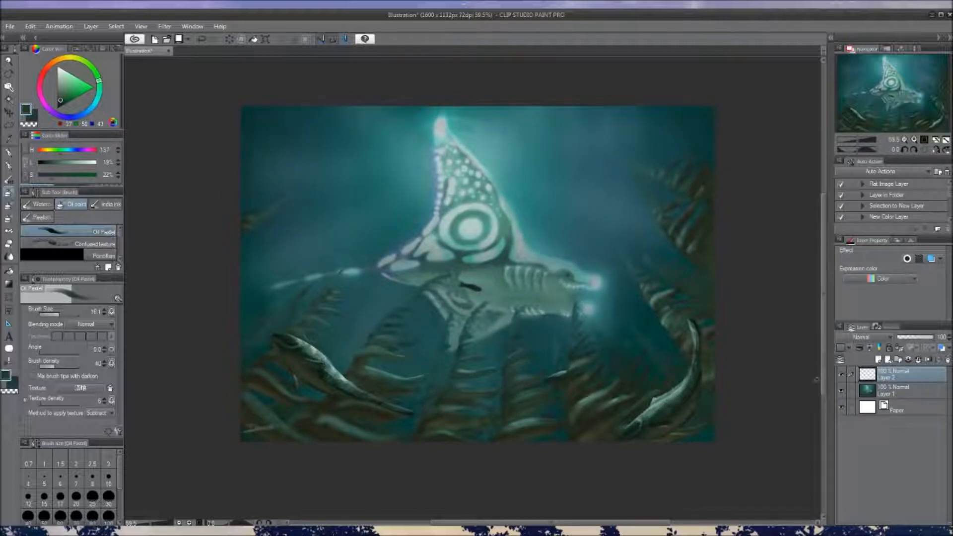
click(879, 360)
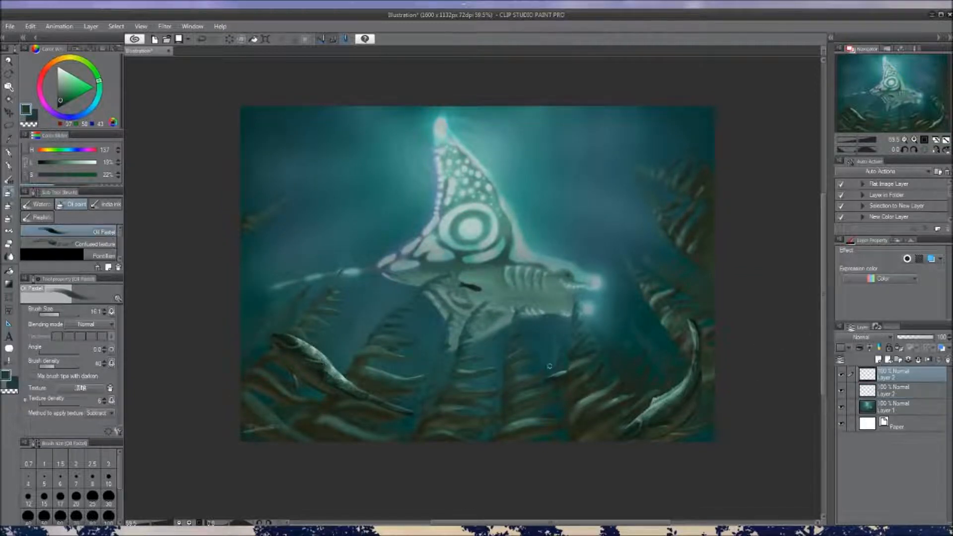
drag(613, 258, 629, 277)
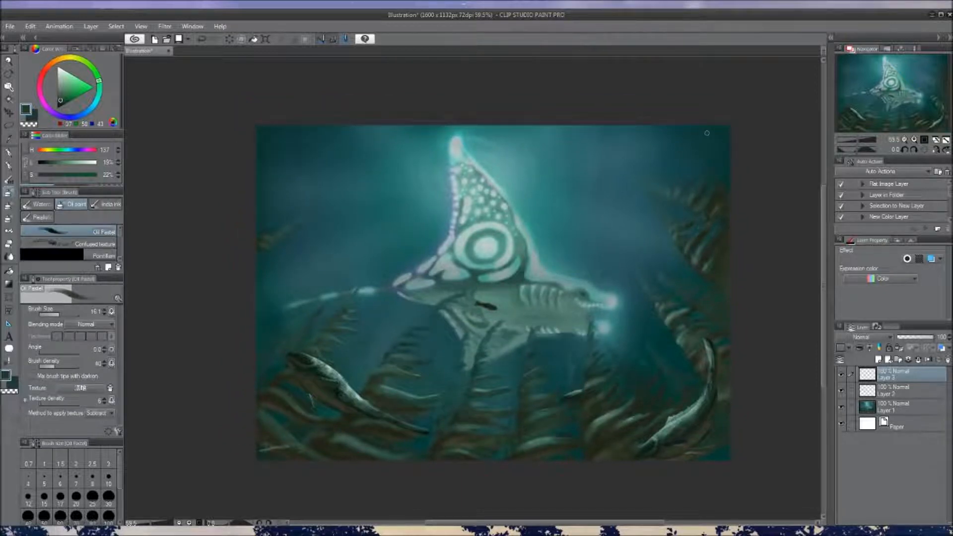
Sample the darker green of the seaweed on the painting's right edge and try a curved stroke above it
key(ctrl+z)
alt+click(721, 199)
drag(726, 142, 650, 164)
key(ctrl+z)
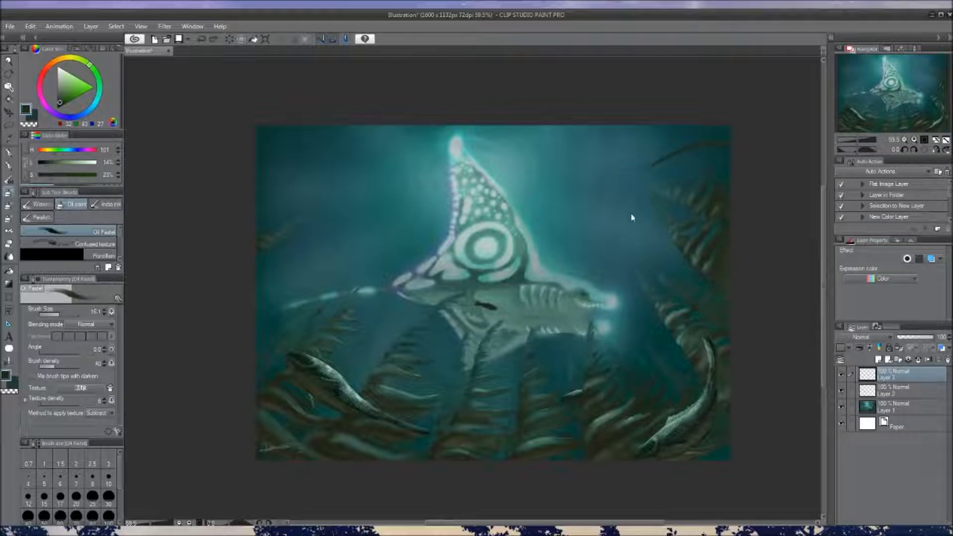
Paint a long curved dark stem rising from the seaweed across the creature's body, and thin its tip with the transparent colour
drag(566, 382, 558, 352)
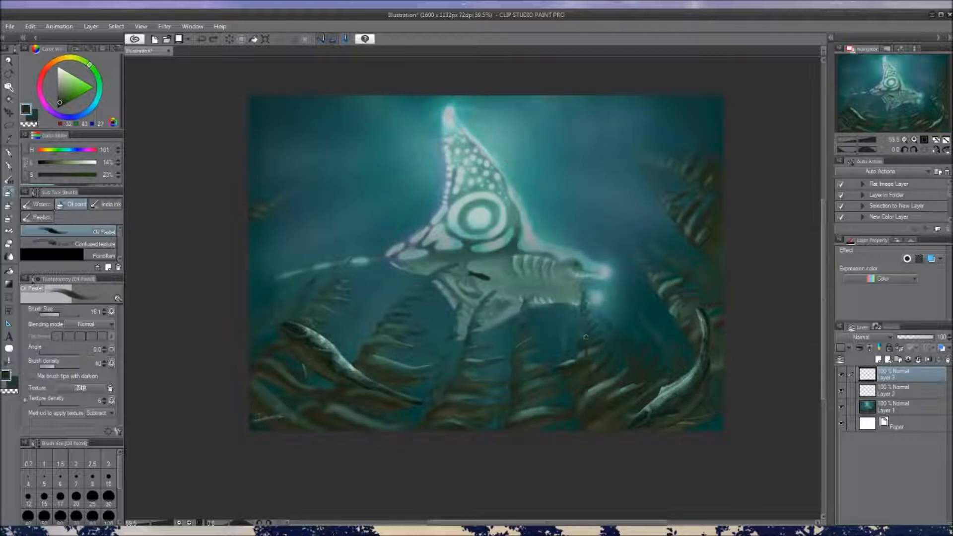
mouse_move(576, 385)
mouse_down()
mouse_move(568, 317)
mouse_move(519, 273)
mouse_up()
key(c)
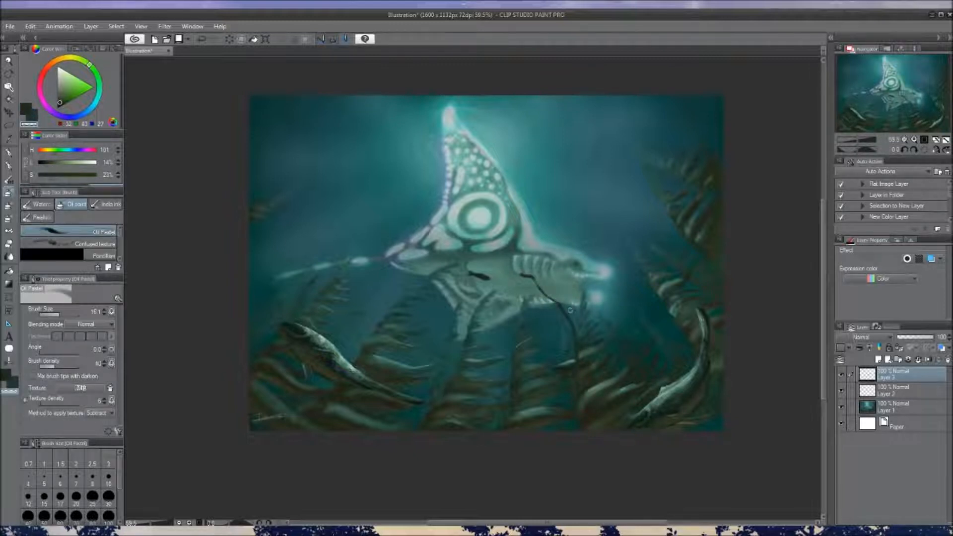
drag(521, 272, 541, 279)
key([)
key(c)
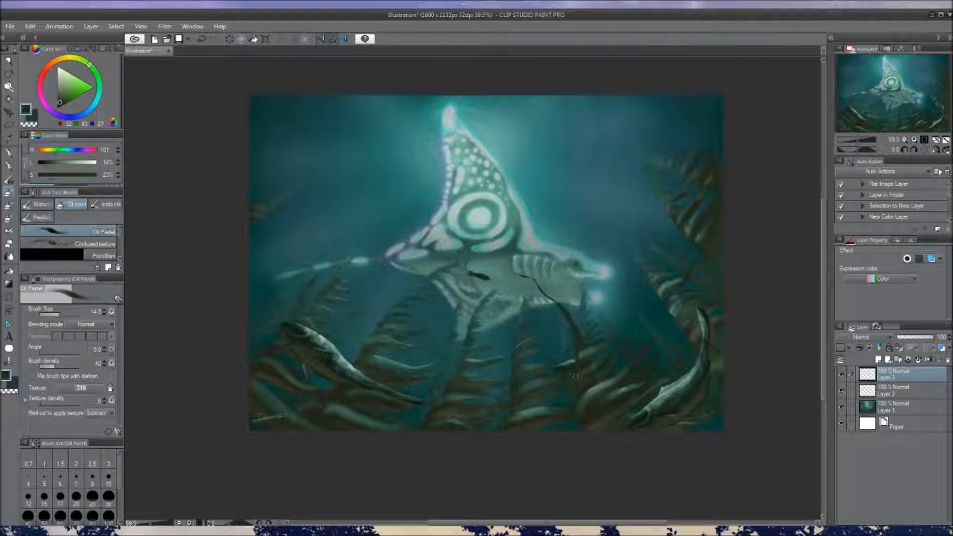
Extend and thicken the base of the dark stem down into the seaweed bed, and resample the stem's dark green
drag(583, 393, 588, 436)
drag(579, 379, 584, 400)
alt+click(601, 430)
drag(595, 393, 591, 369)
alt+click(591, 372)
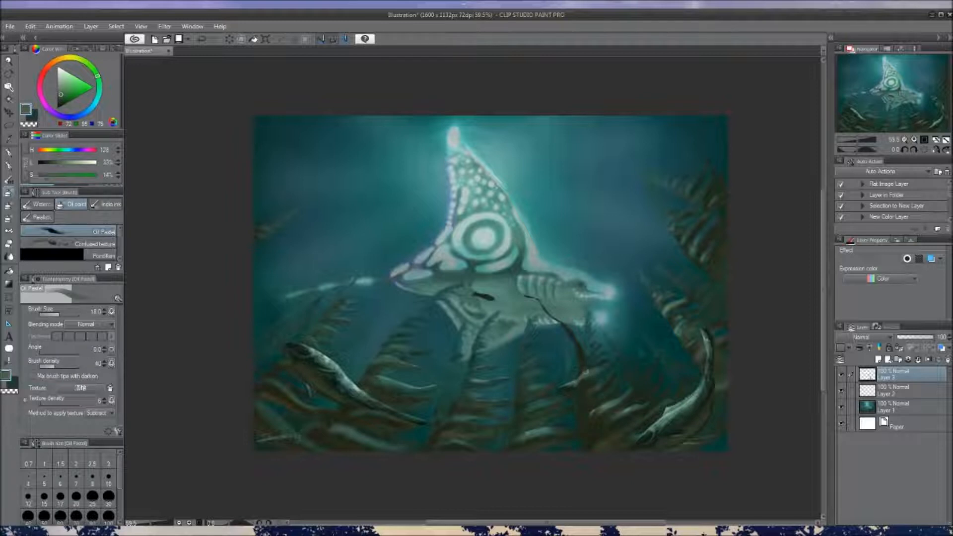
alt+click(575, 348)
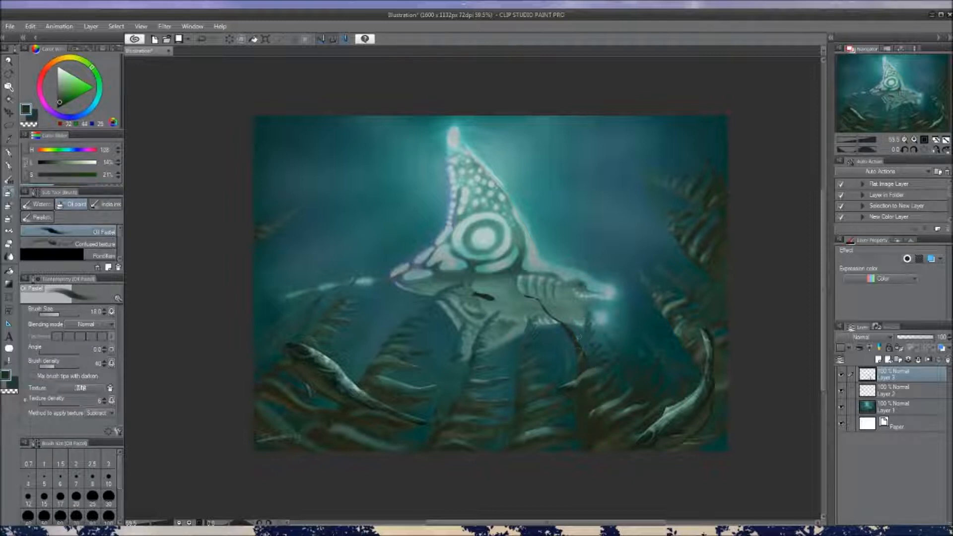
Refine the upper stem with a smaller brush, alternating between the dark green and the transparent colour
key([)
key([)
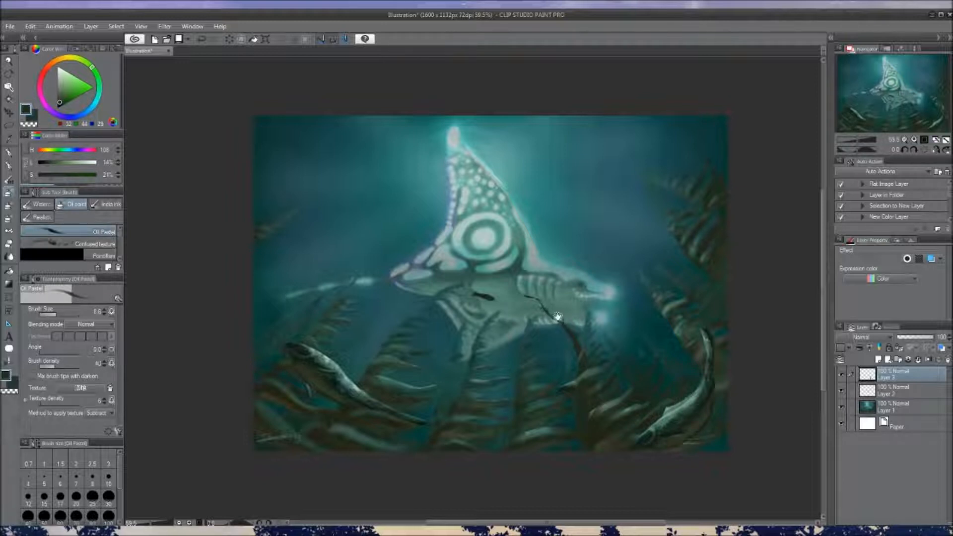
drag(558, 313, 554, 300)
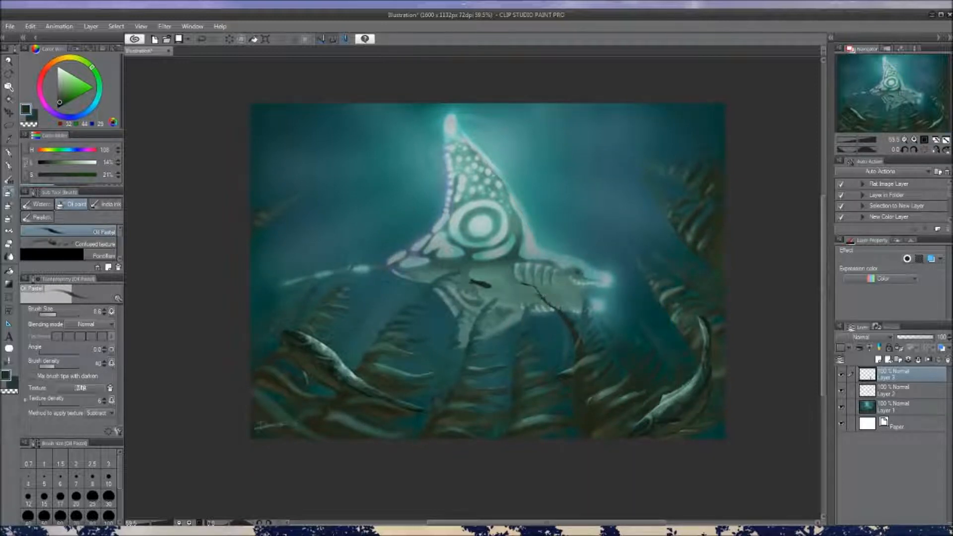
key(c)
key(c)
key(c)
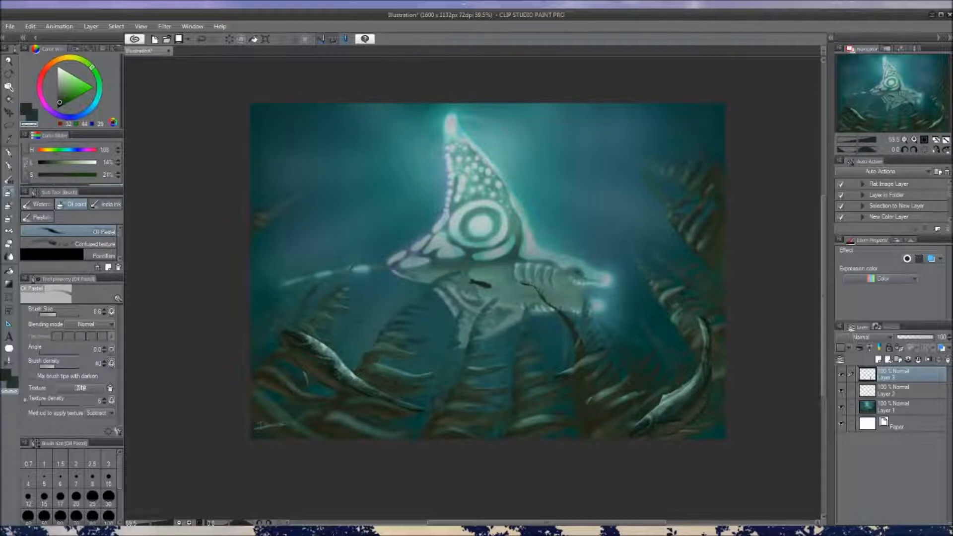
key(c)
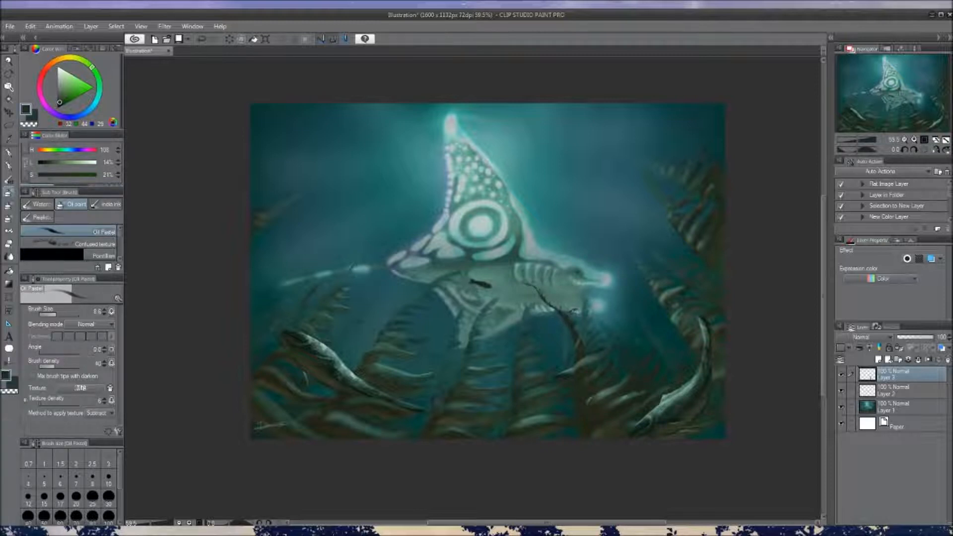
Enlarge the brush and paint short dark leaves along both sides of the curved stem
key(bracketright)
key(bracketright)
key(bracketright)
key(bracketright)
key(bracketright)
key(bracketright)
mouse_move(585, 343)
mouse_down()
mouse_move(591, 351)
mouse_move(580, 341)
mouse_up()
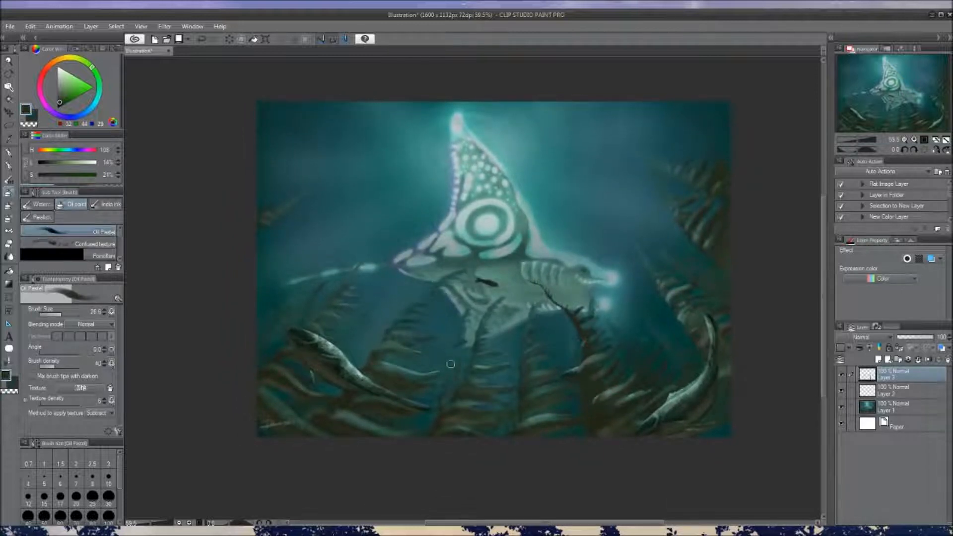
drag(513, 347, 514, 364)
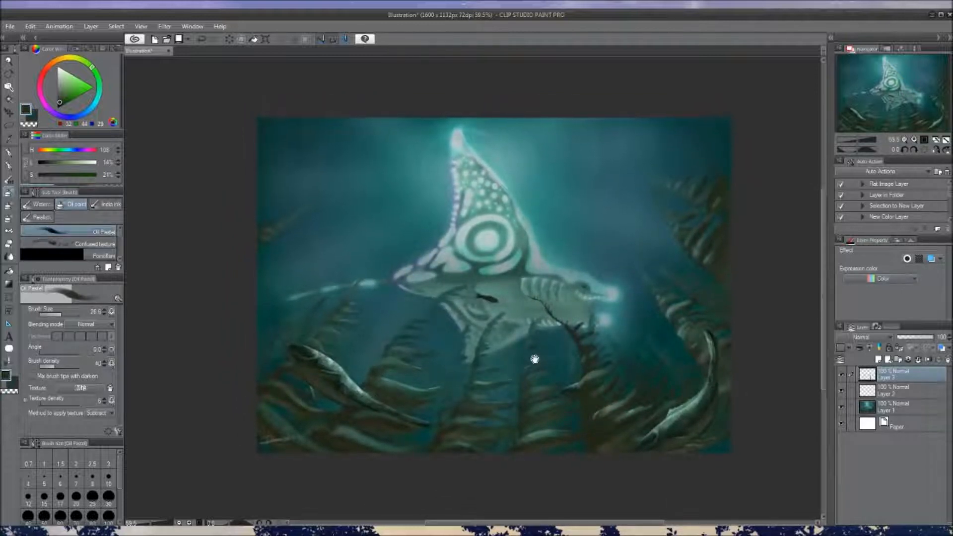
Sample the surrounding teal water colour and paint over the seaweed tip beneath the creature's belly, reducing the brush size
alt+click(546, 343)
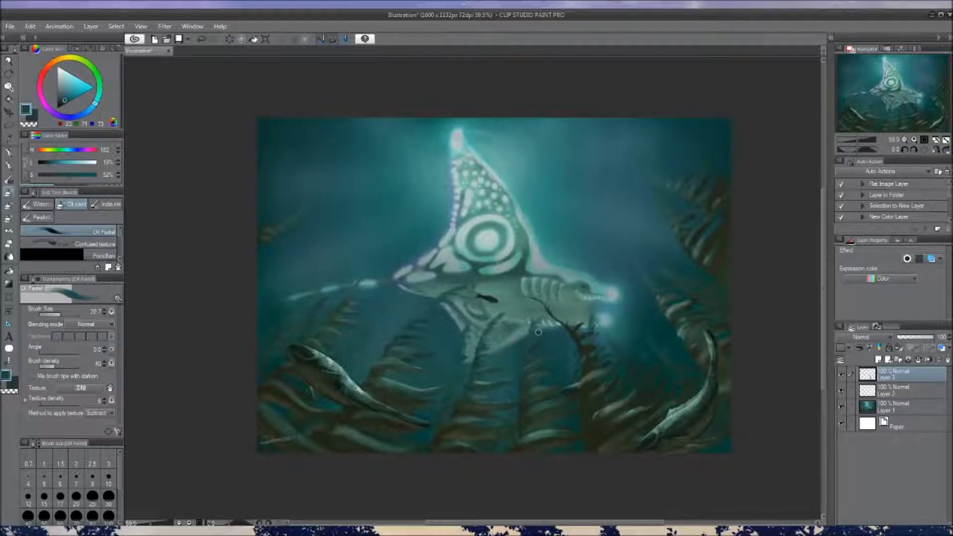
key(bracketleft)
alt+click(528, 375)
key(bracketleft)
Sample the grey-green belly tones and repaint the creature's lower edge where the middle seaweed overlapped it
alt+click(546, 318)
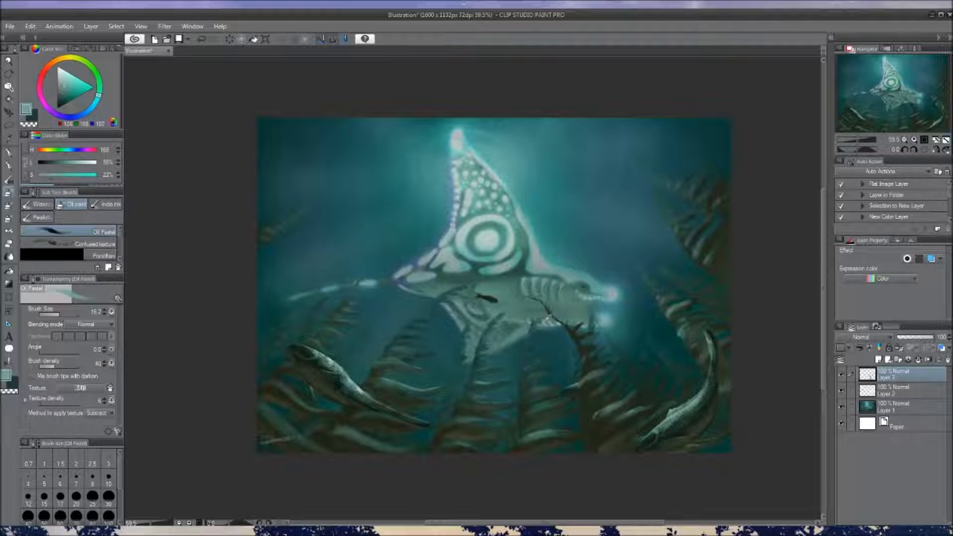
alt+click(547, 309)
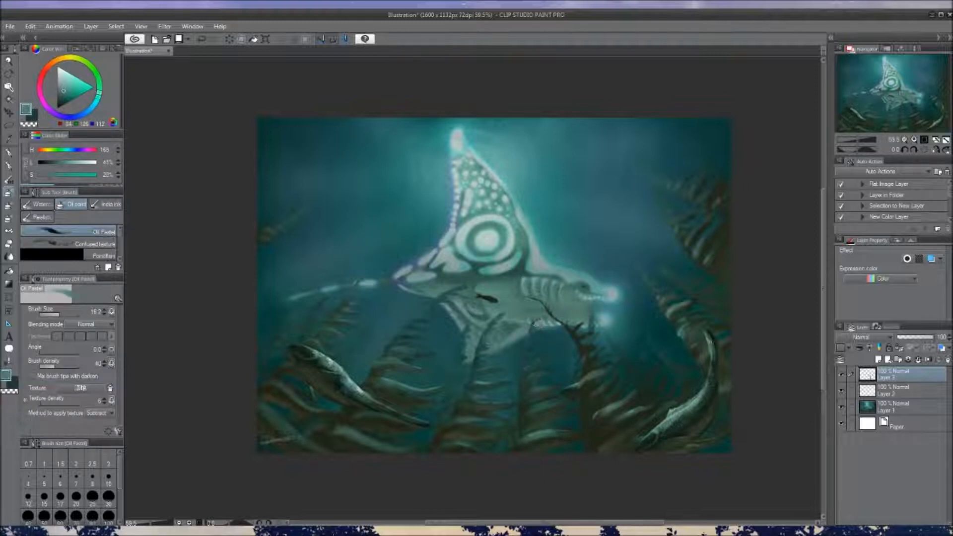
drag(541, 341, 545, 333)
alt+click(543, 328)
key(bracketleft)
Sample the dark seaweed green and redraw the tip of the middle seaweed with a small brush
alt+click(532, 369)
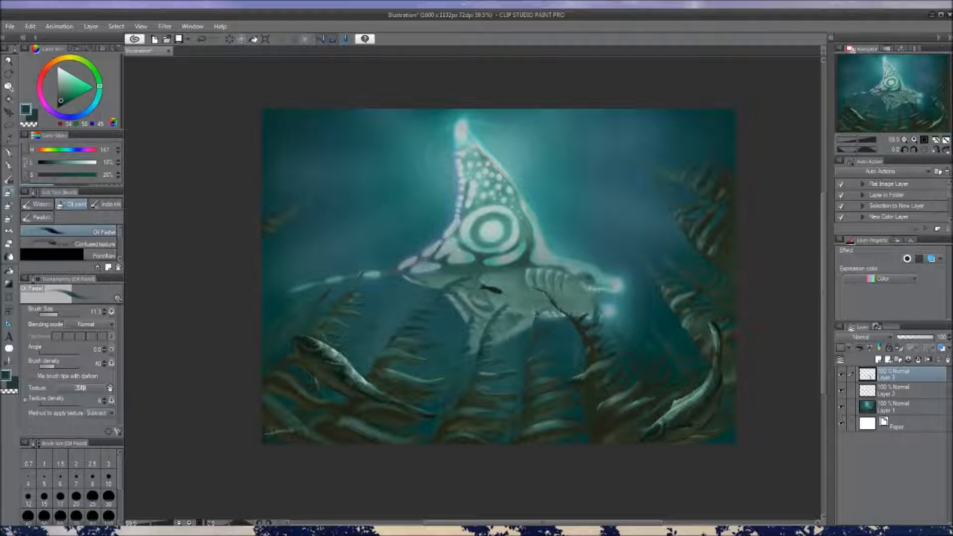
drag(541, 309, 559, 334)
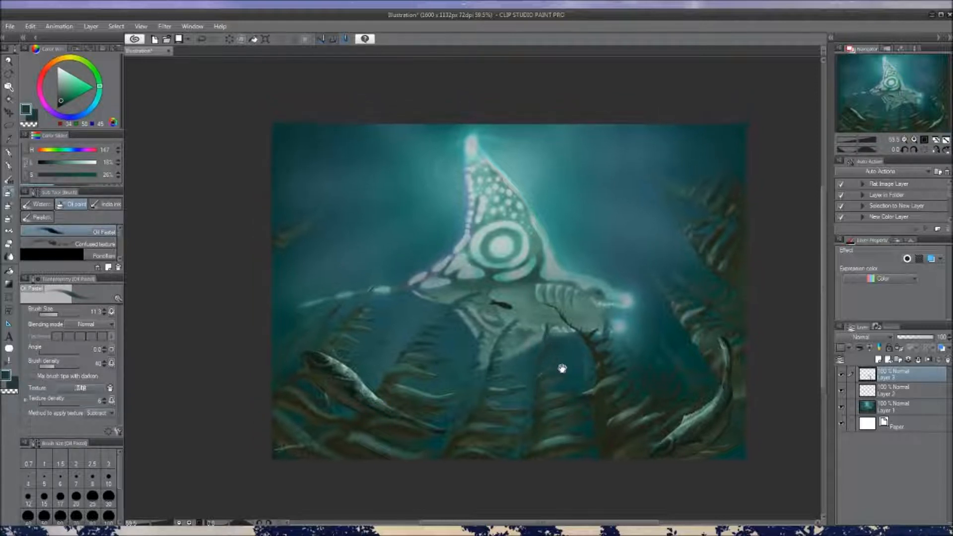
alt+click(530, 356)
drag(550, 324, 602, 324)
Lock the transparent pixels of Layer 3 and tint the dark curved stem with teal using the Soft airbrush
click(899, 349)
drag(536, 297, 559, 297)
mouse_move(559, 311)
mouse_down()
mouse_move(602, 367)
mouse_move(595, 342)
mouse_move(567, 345)
mouse_move(574, 316)
mouse_up()
key(ctrl+z)
key(ctrl+z)
key(b)
mouse_move(589, 339)
mouse_down()
mouse_move(551, 289)
mouse_move(591, 347)
mouse_move(550, 290)
mouse_move(611, 333)
mouse_move(597, 326)
mouse_move(604, 317)
mouse_move(604, 424)
mouse_move(628, 364)
mouse_move(597, 337)
mouse_move(549, 320)
mouse_move(555, 329)
mouse_move(600, 326)
mouse_move(563, 334)
mouse_up()
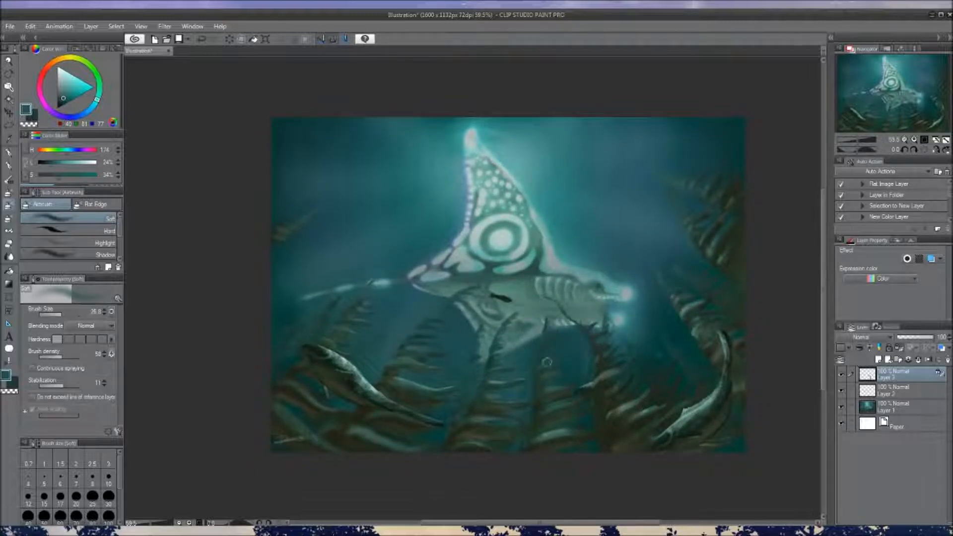
Scale down the small dark fish on Layer 2 and apply the transformation
scroll(579, 351, down, 2)
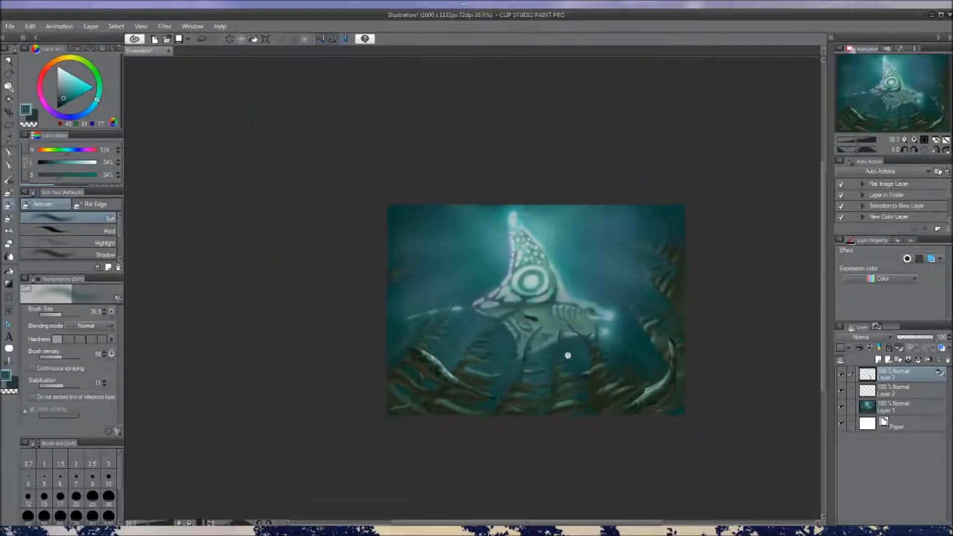
scroll(579, 350, up, 4)
click(879, 397)
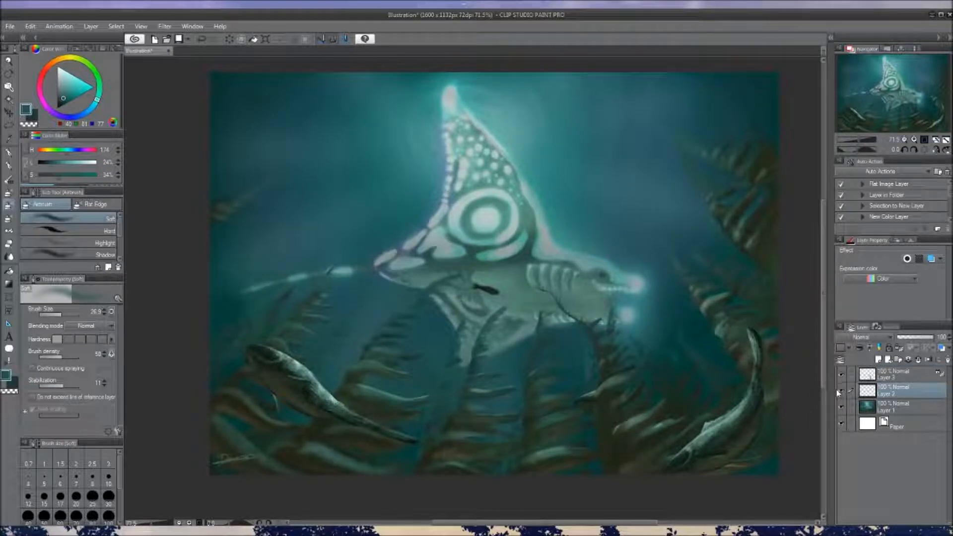
click(840, 391)
key(ctrl+t)
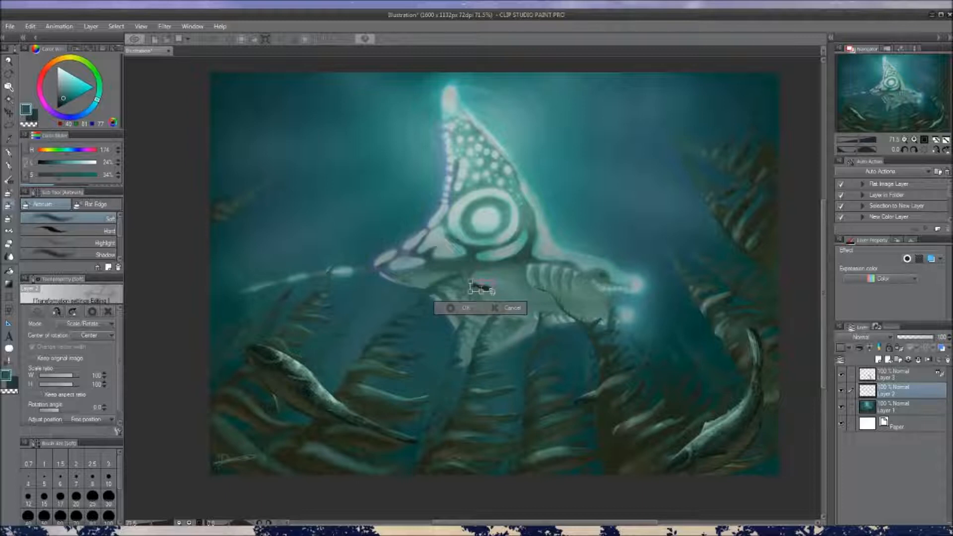
click(459, 312)
scroll(538, 351, down, 3)
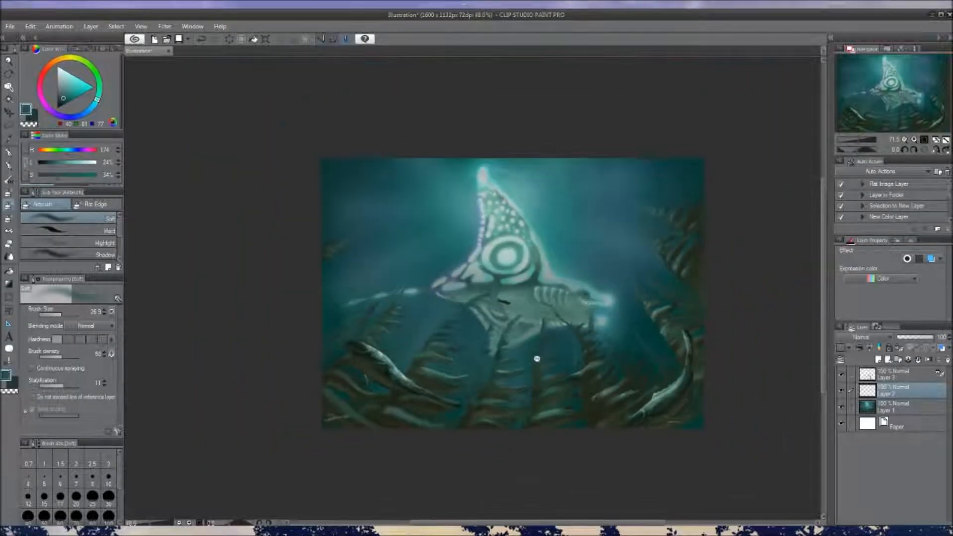
scroll(544, 358, up, 2)
click(9, 218)
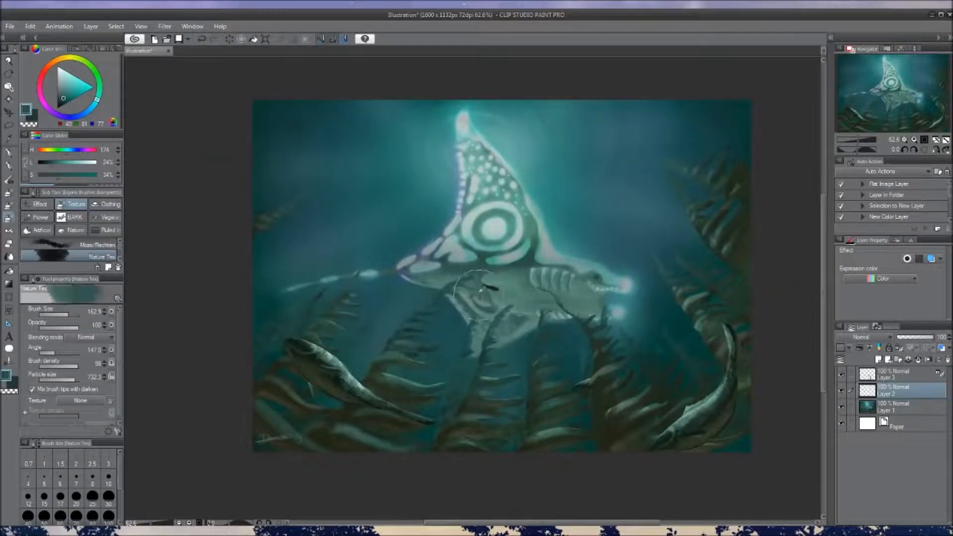
alt+click(499, 304)
drag(492, 290, 489, 311)
click(8, 152)
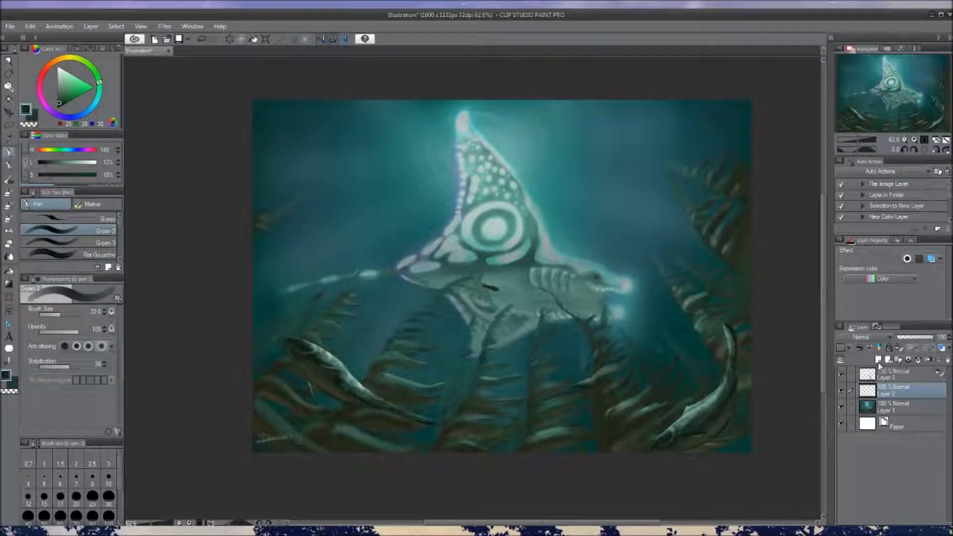
Add a new layer above Layer 3 and paint another small dark fish beneath the creature's belly with the Oil Pastel brush
click(878, 359)
key(b)
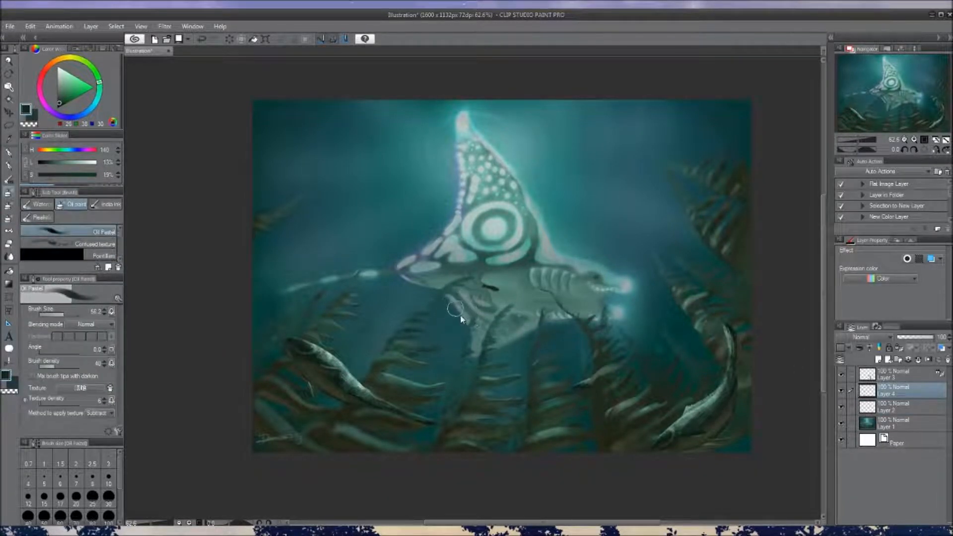
key(bracketleft)
drag(906, 389, 902, 373)
drag(566, 326, 542, 337)
key(bracketleft)
key(bracketleft)
key(bracketleft)
key(bracketleft)
key(bracketleft)
key(bracketleft)
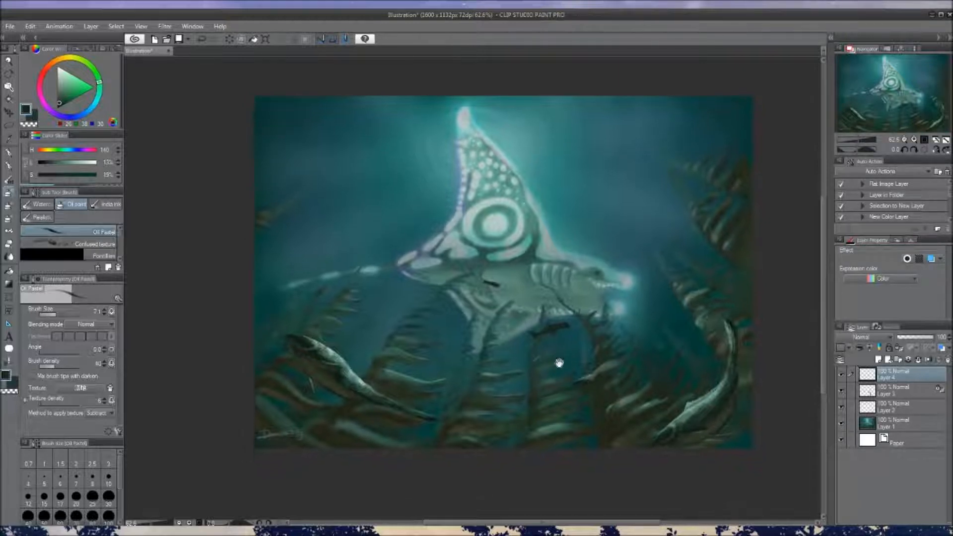
Unlock the transparent pixels of Layer 3 and paint over the seaweed tip covering the creature's lower fin with sampled belly tones
click(903, 392)
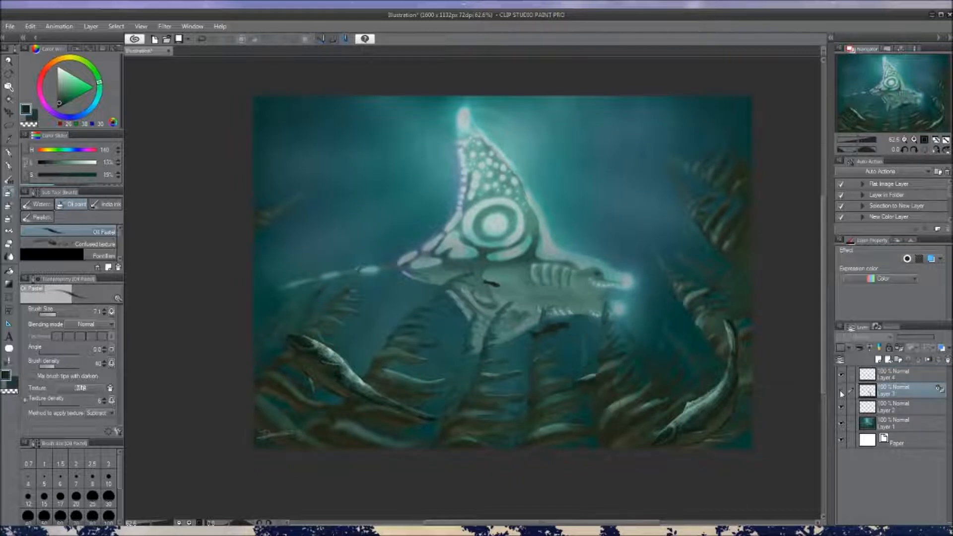
alt+click(514, 315)
key(])
key(])
key(])
key(])
key(])
key(])
key(])
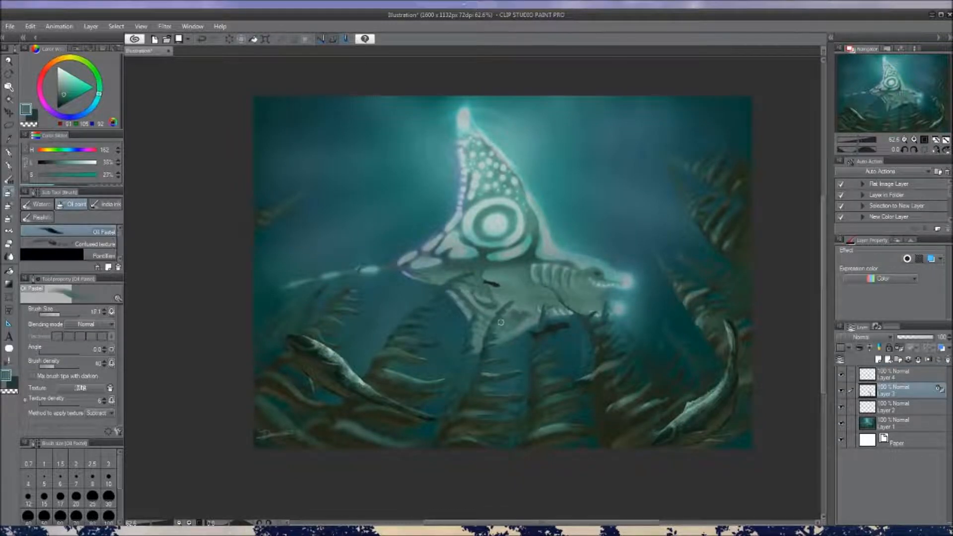
alt+click(504, 308)
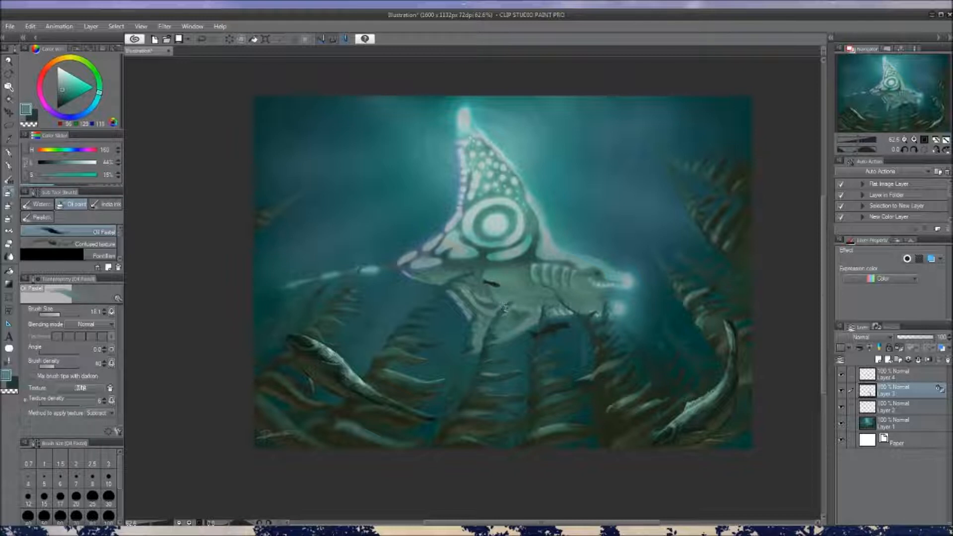
click(900, 348)
mouse_move(515, 313)
mouse_down()
mouse_move(503, 309)
mouse_move(517, 305)
mouse_up()
alt+click(517, 306)
alt+click(504, 322)
alt+click(513, 311)
mouse_move(514, 310)
mouse_down()
mouse_move(496, 317)
mouse_move(502, 328)
mouse_up()
alt+click(513, 318)
alt+click(502, 324)
alt+click(504, 313)
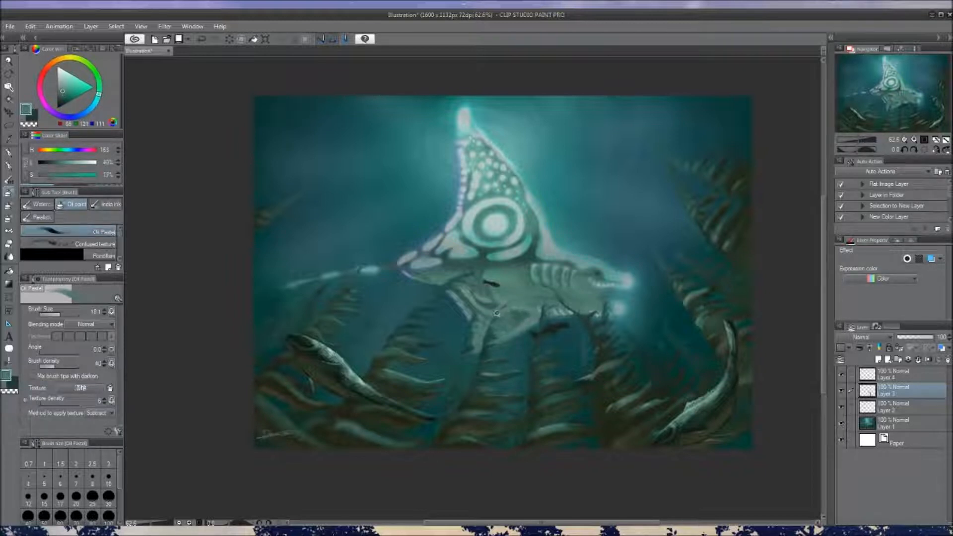
Shrink the brush and touch up the seaweed around the creature's lower fin with a sampled dark teal
key(bracketleft)
key(bracketleft)
key(bracketleft)
key(bracketleft)
key(bracketleft)
alt+click(500, 316)
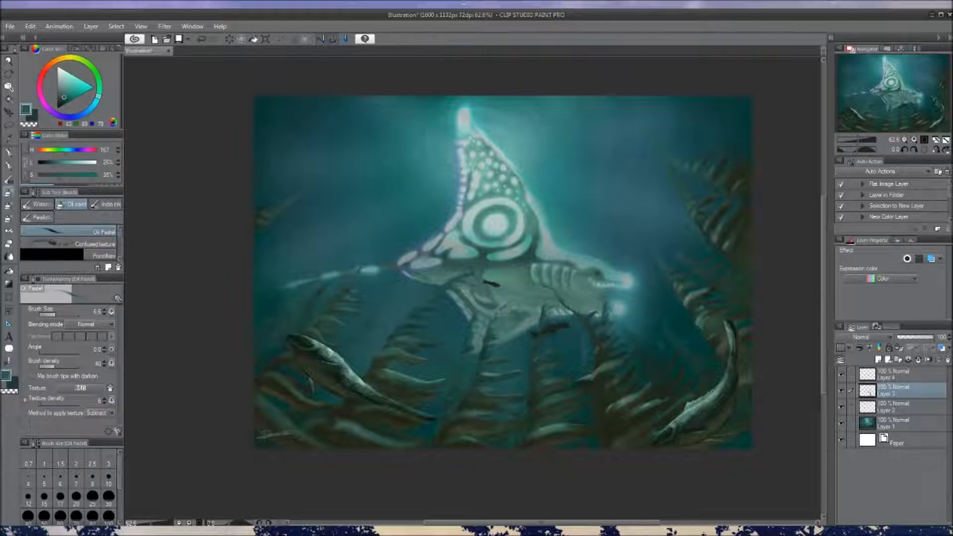
mouse_move(547, 302)
mouse_down()
mouse_move(551, 332)
mouse_move(530, 334)
mouse_move(533, 349)
mouse_up()
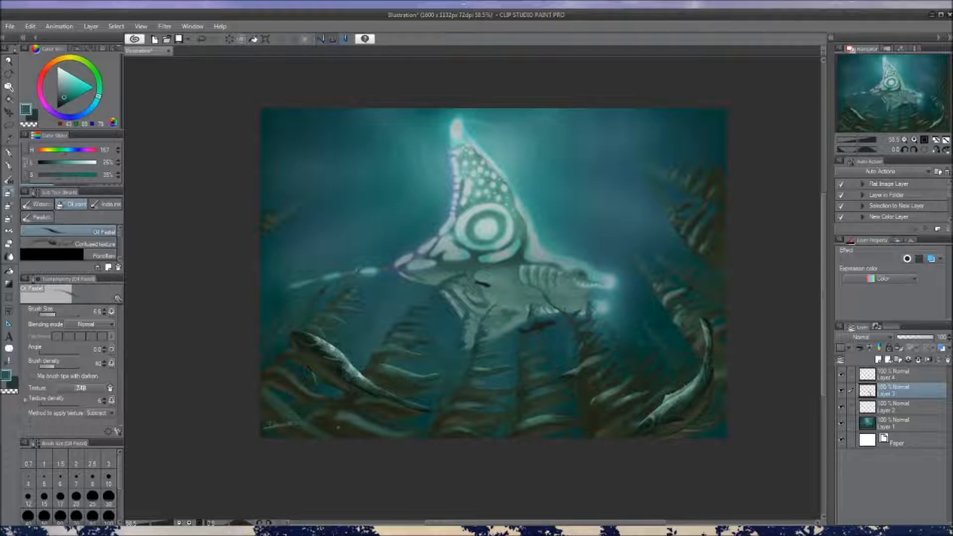
drag(460, 407, 466, 414)
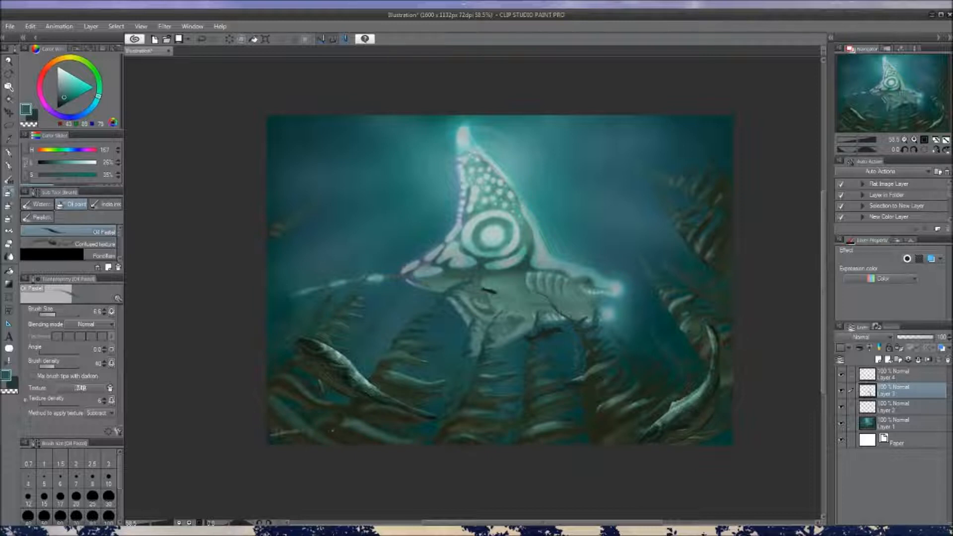
Sample the dark brown of the seaweed bed and paint more dark strokes into its lower-left part
alt+click(334, 431)
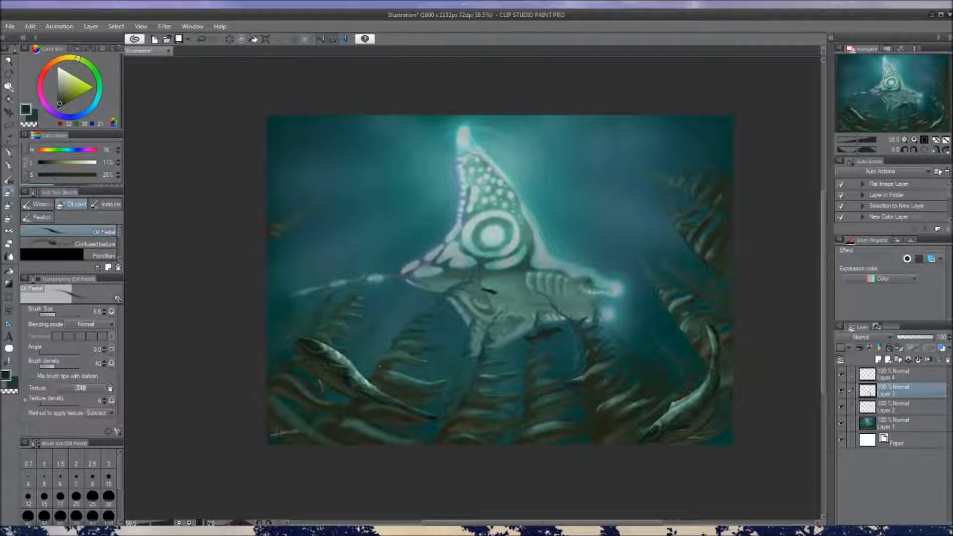
drag(370, 407, 347, 404)
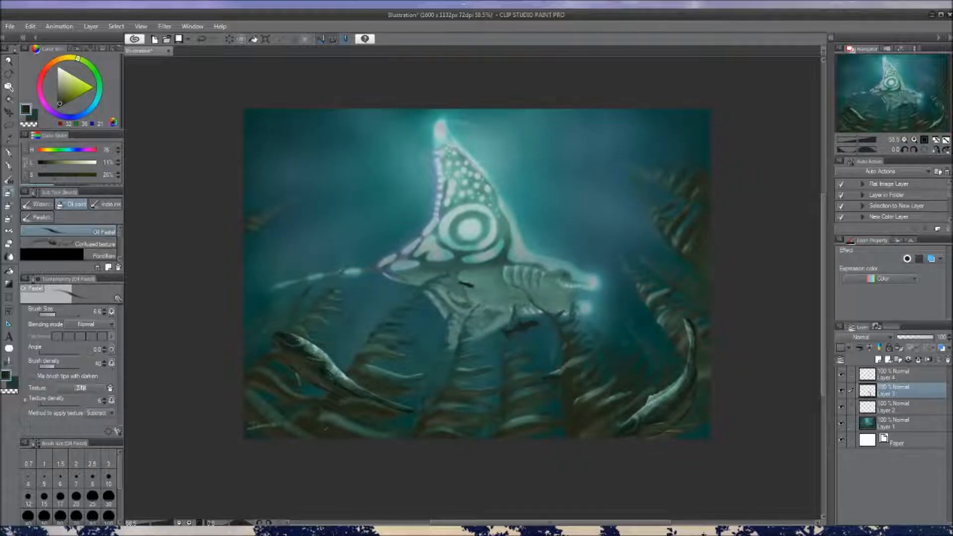
ctrl+alt+drag(305, 425, 351, 428)
mouse_move(413, 400)
mouse_down()
mouse_move(436, 410)
mouse_move(399, 405)
mouse_move(384, 424)
mouse_up()
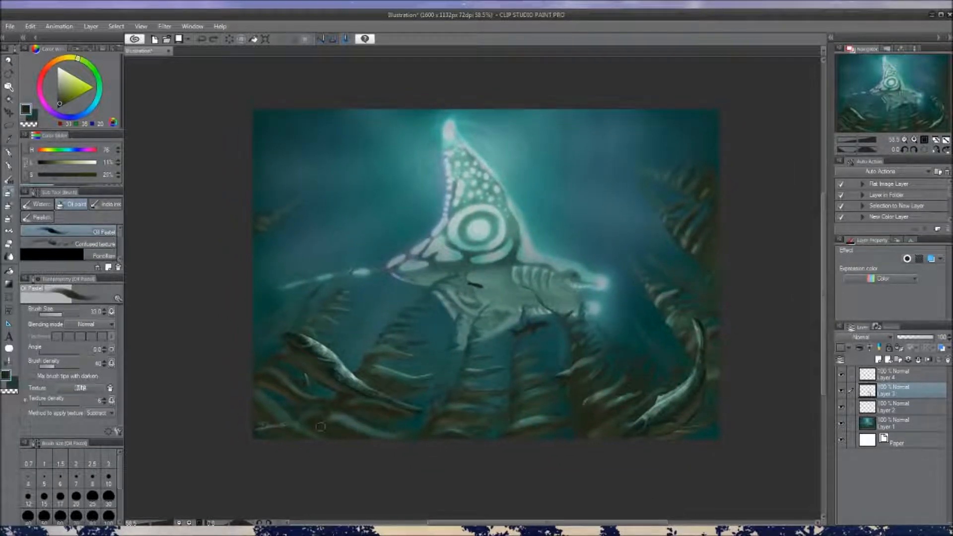
drag(407, 356, 403, 326)
drag(451, 291, 451, 302)
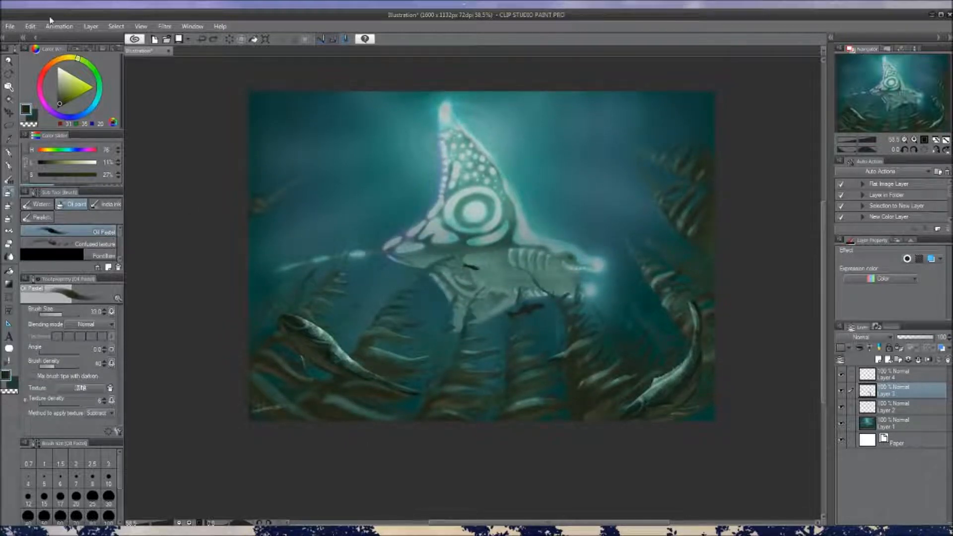
Try small yellow-olive highlights on the upper part of the curved stem with a smaller brush, and undo them
click(76, 60)
drag(76, 60, 73, 58)
drag(372, 367, 344, 352)
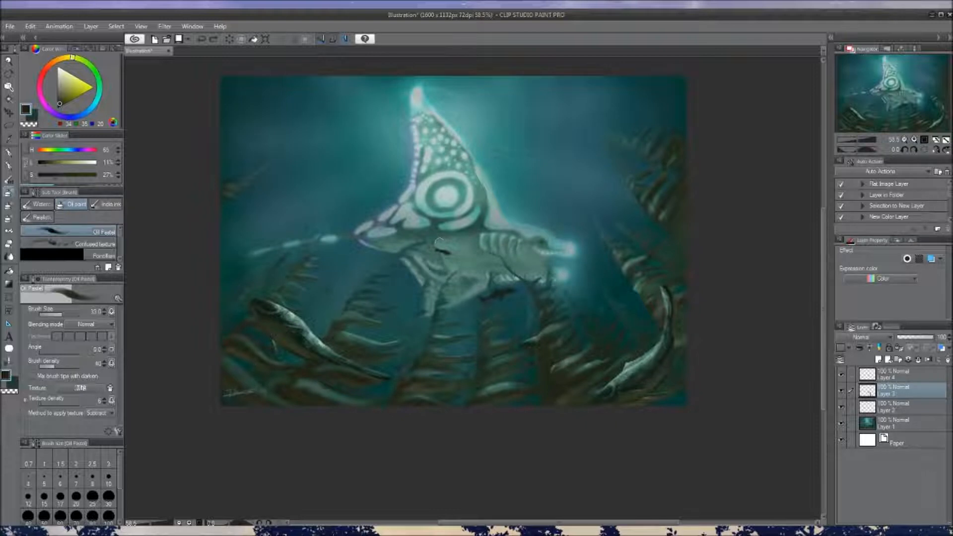
drag(466, 231, 472, 241)
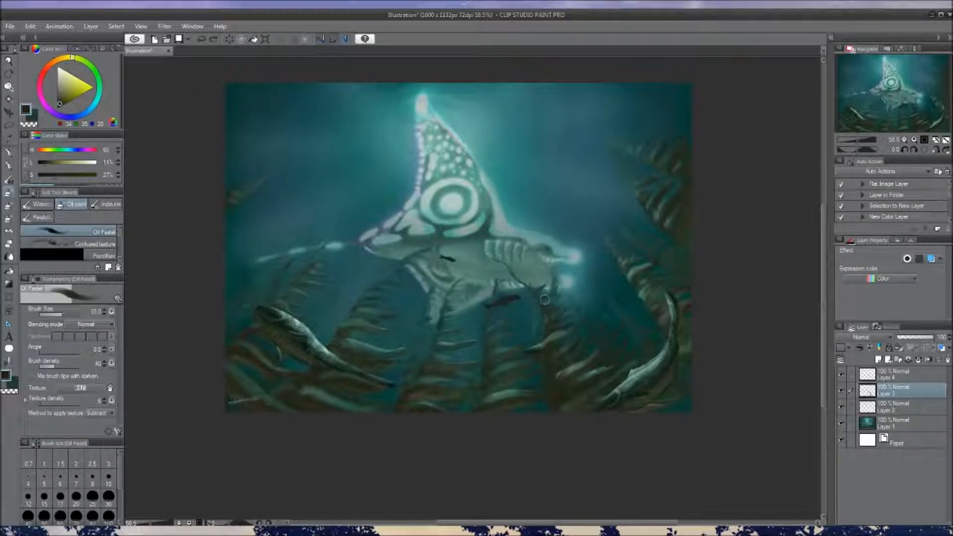
key(bracketleft)
key(bracketleft)
key(bracketleft)
key(bracketleft)
key(bracketleft)
key(bracketleft)
key(bracketleft)
key(ctrl+z)
drag(70, 93, 69, 92)
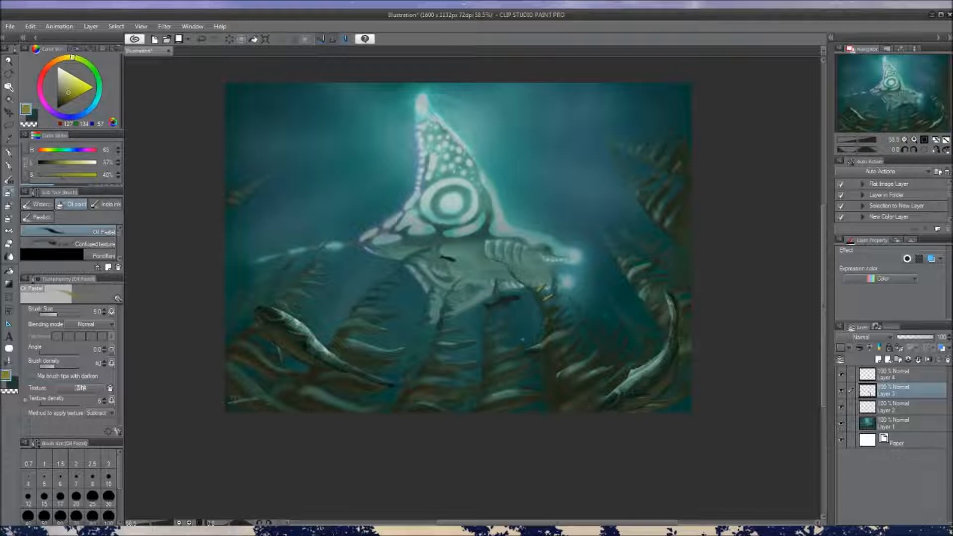
drag(518, 329, 526, 336)
key(ctrl+z)
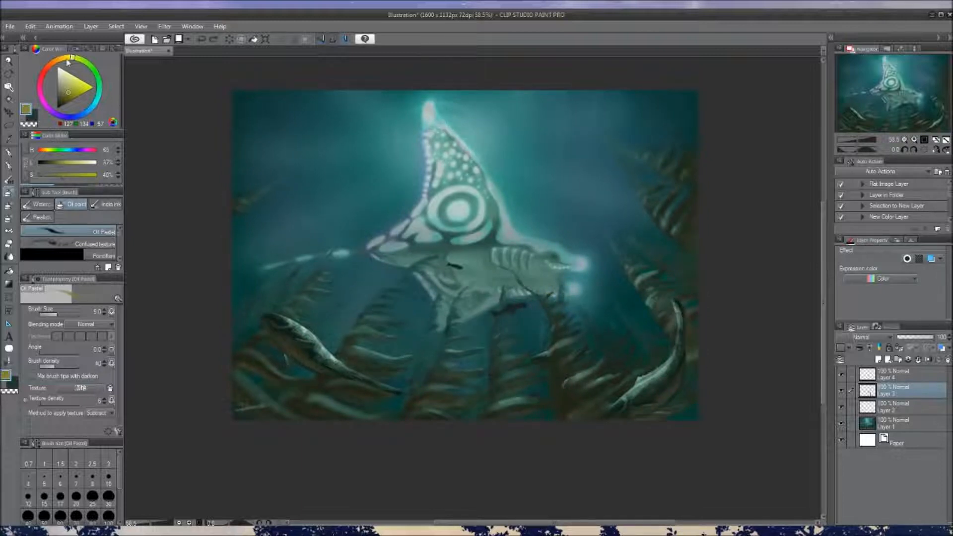
Pick a darker olive green, enlarge the brush, paint highlights on the curved stem and middle seaweed, and switch to the transparent colour
click(64, 97)
drag(72, 59, 78, 58)
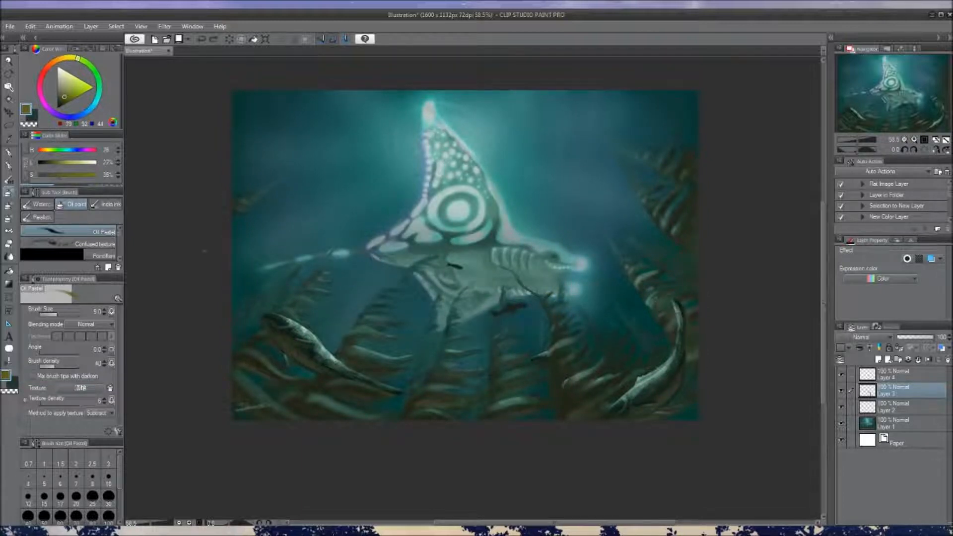
key(])
mouse_move(552, 308)
mouse_down()
mouse_move(559, 301)
mouse_move(548, 296)
mouse_move(556, 338)
mouse_up()
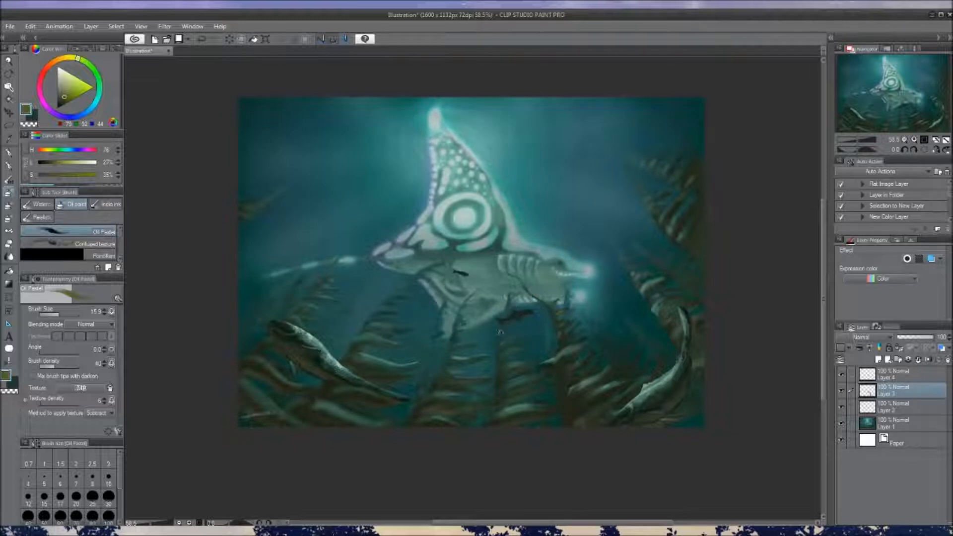
drag(503, 340, 510, 346)
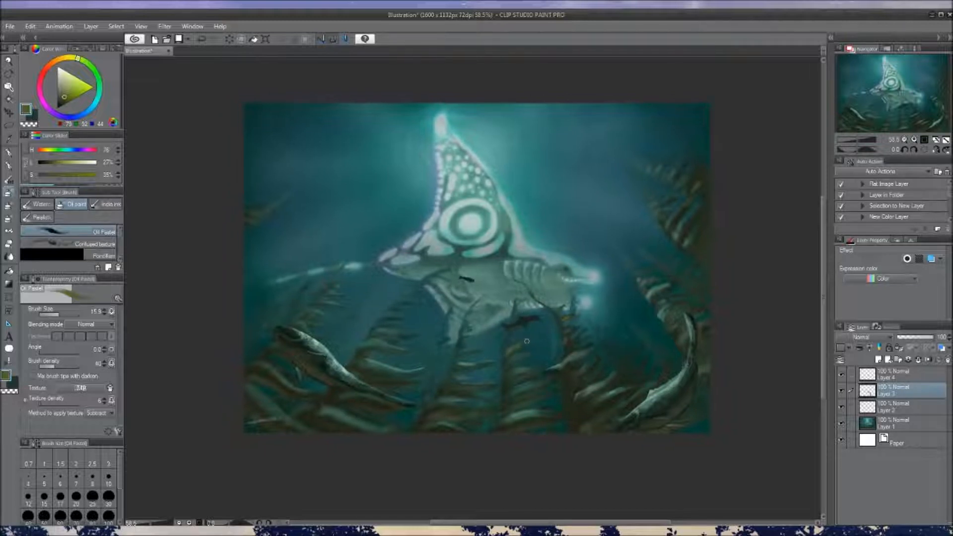
mouse_move(599, 336)
mouse_down()
mouse_move(596, 324)
mouse_move(550, 343)
mouse_up()
key(c)
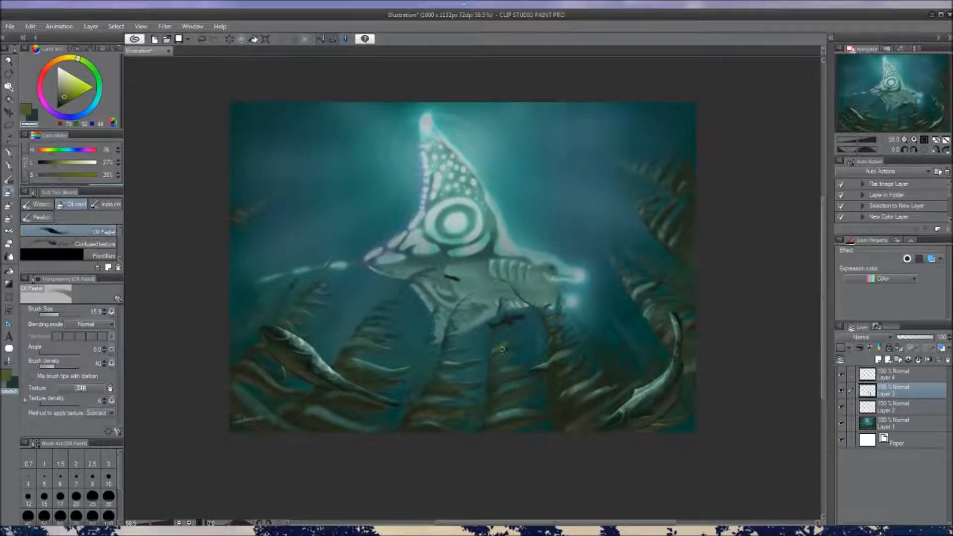
scroll(490, 357, down, 4)
scroll(485, 374, up, 2)
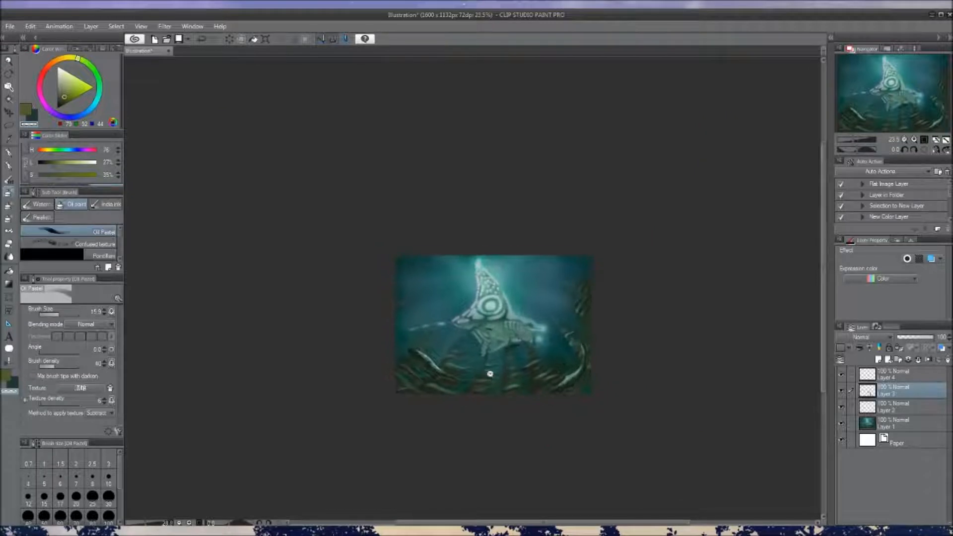
scroll(511, 373, up, 2)
drag(458, 351, 486, 366)
scroll(460, 337, up, 2)
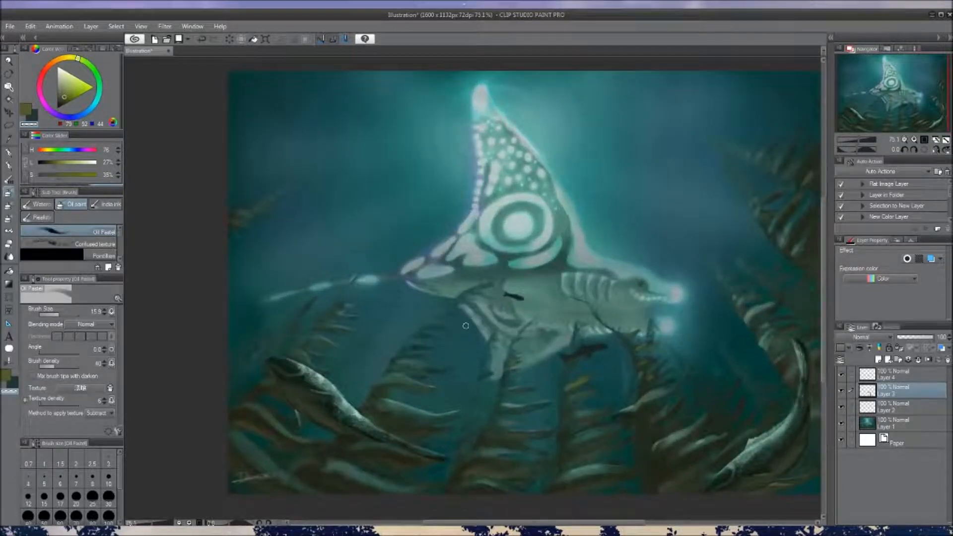
Sample the teal water and grey-green body tones and blend the creature's belly above its lower fin
alt+click(454, 328)
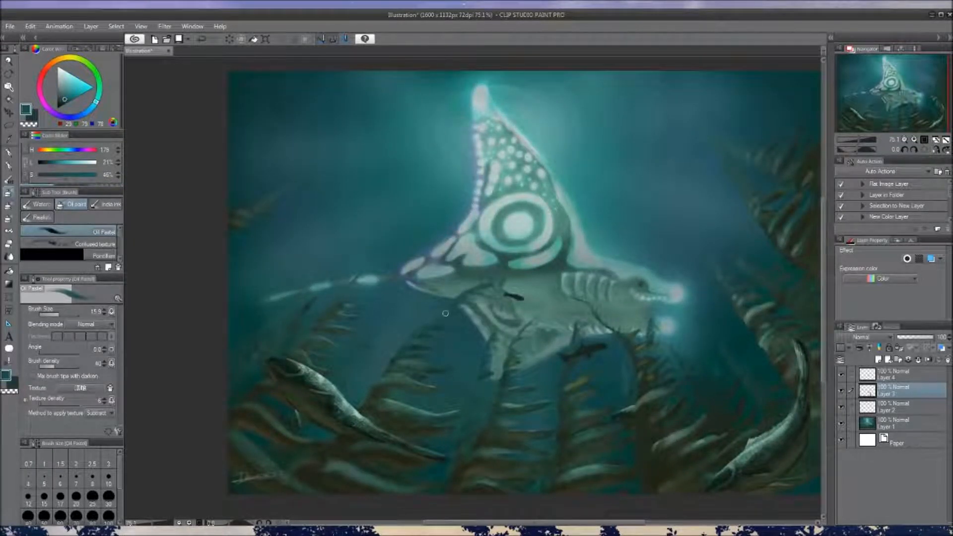
alt+click(472, 298)
alt+click(490, 289)
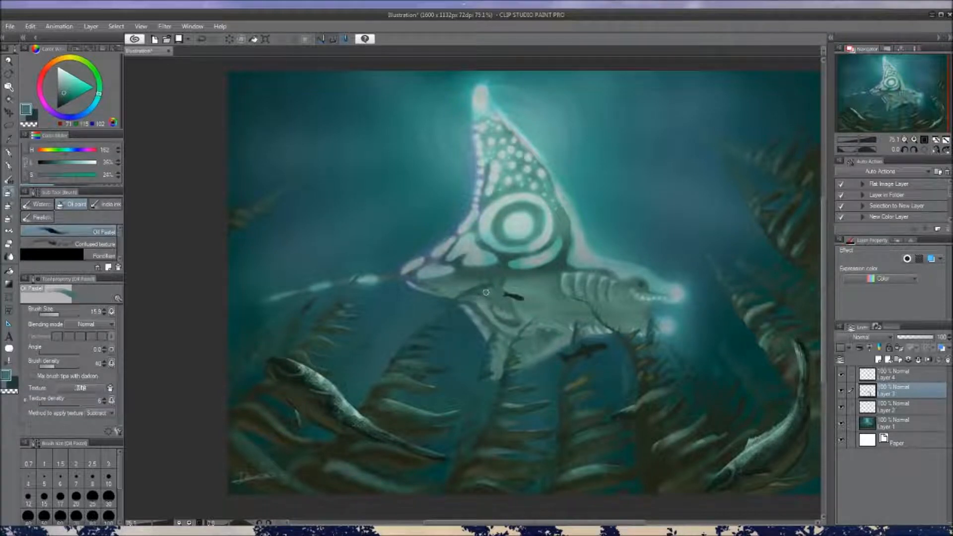
alt+click(495, 277)
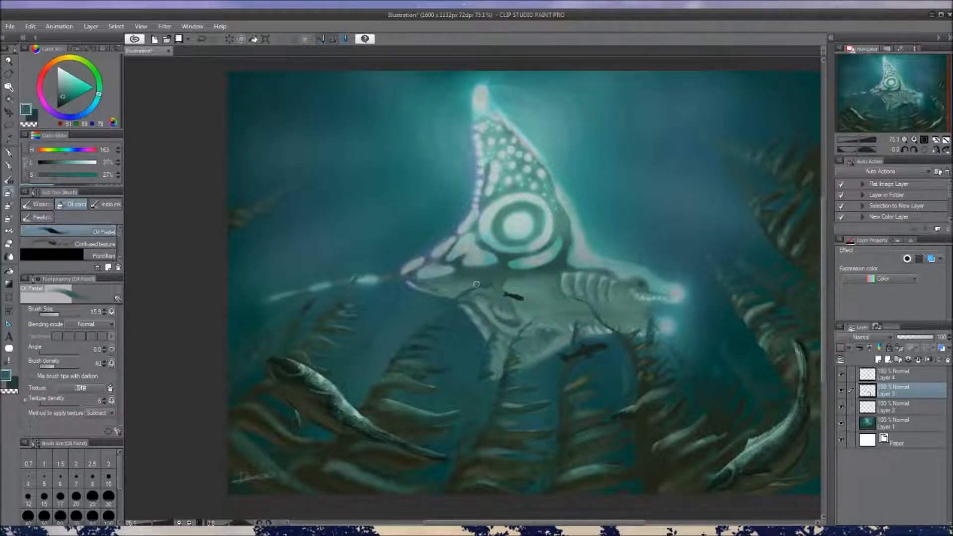
alt+click(455, 292)
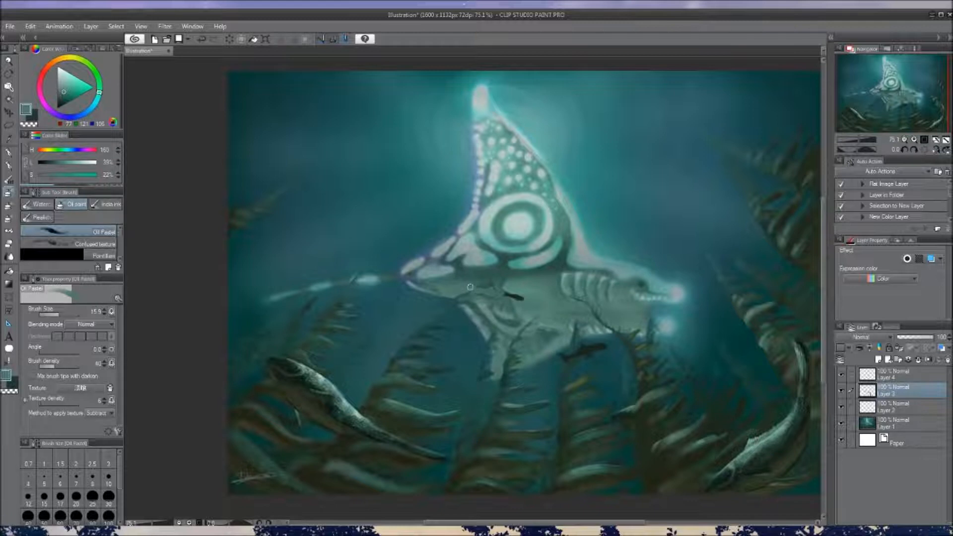
Shrink the brush and darken the leaf tips of the seaweed behind the creature's lower fin with sampled dark teals
scroll(548, 324, down, 3)
mouse_move(547, 330)
mouse_down()
mouse_move(521, 324)
mouse_move(529, 348)
mouse_up()
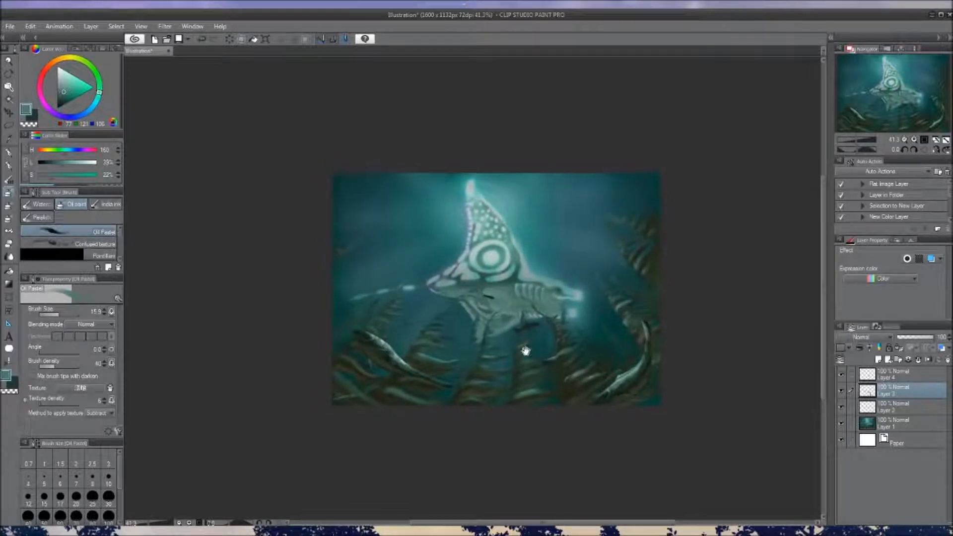
scroll(514, 356, up, 2)
drag(519, 334, 528, 349)
alt+click(443, 314)
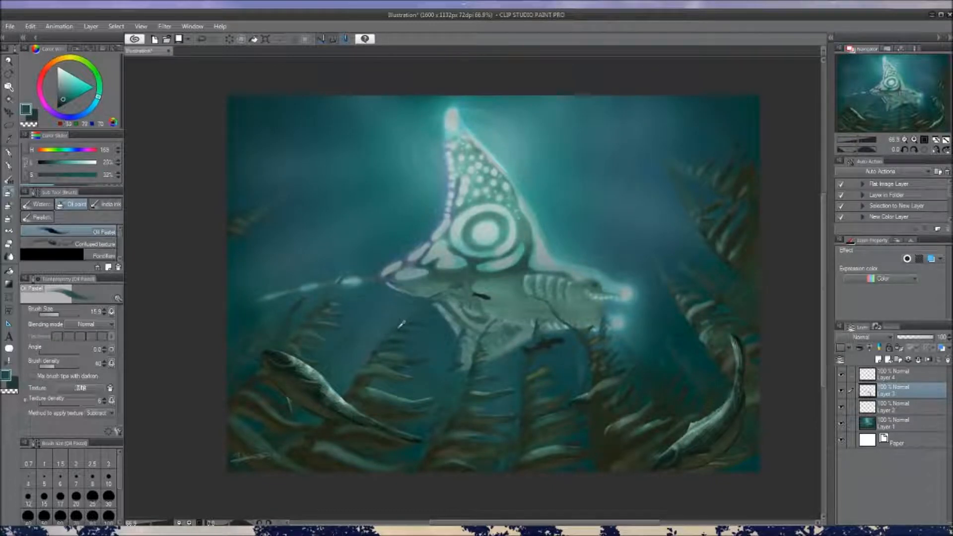
key([)
key([)
alt+click(373, 358)
alt+click(377, 351)
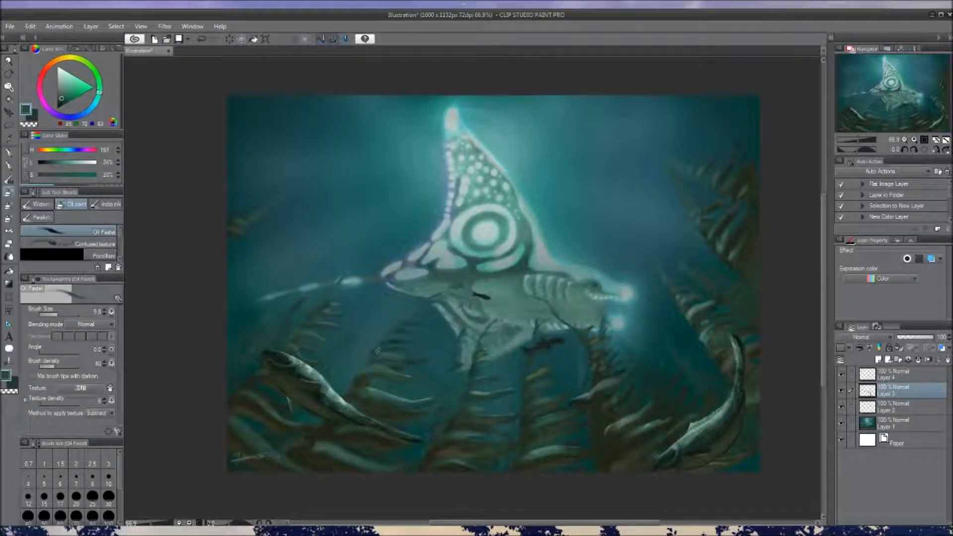
alt+click(376, 352)
alt+click(382, 343)
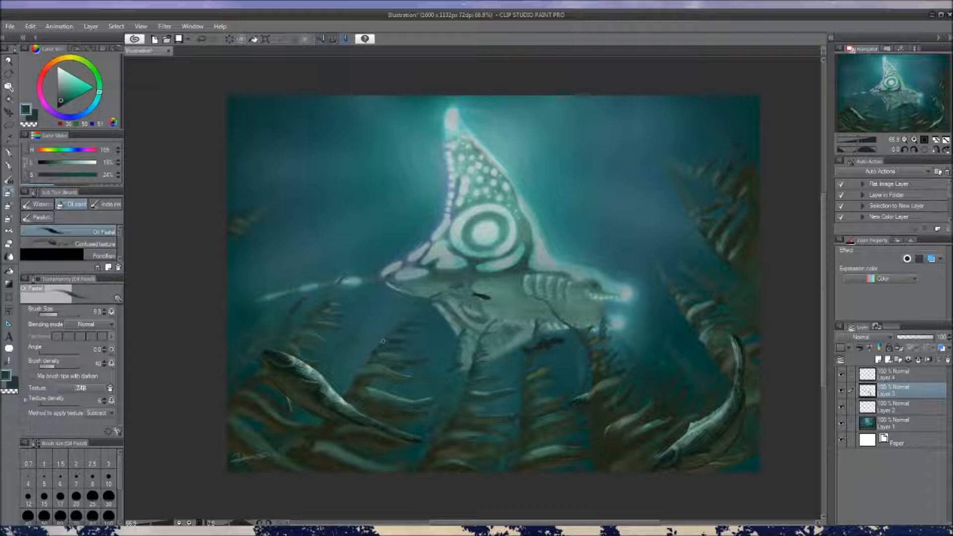
Sample a dark teal and touch up the water beside the lower fin's edge and the neighbouring seaweed leaves
alt+click(450, 357)
alt+click(460, 357)
alt+click(451, 362)
alt+click(390, 338)
alt+click(379, 341)
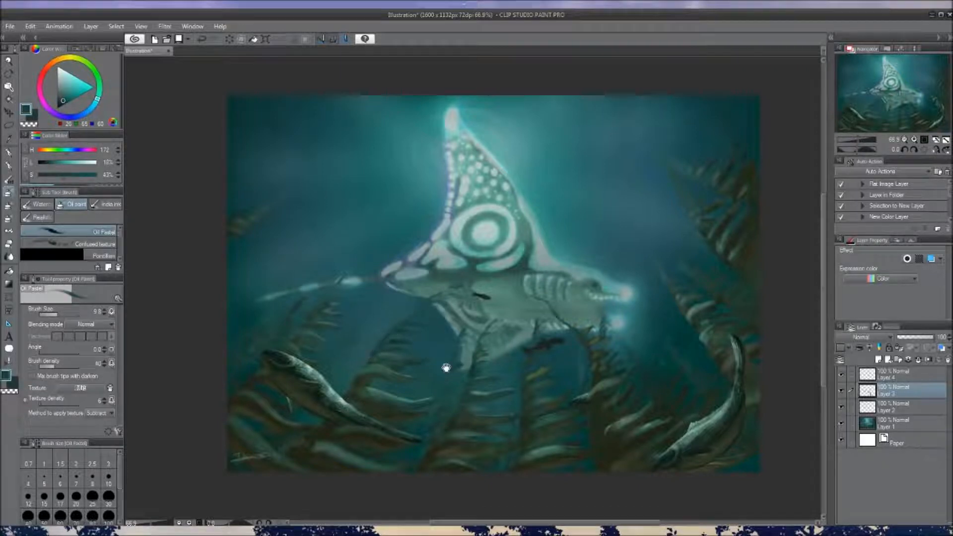
scroll(446, 367, down, 3)
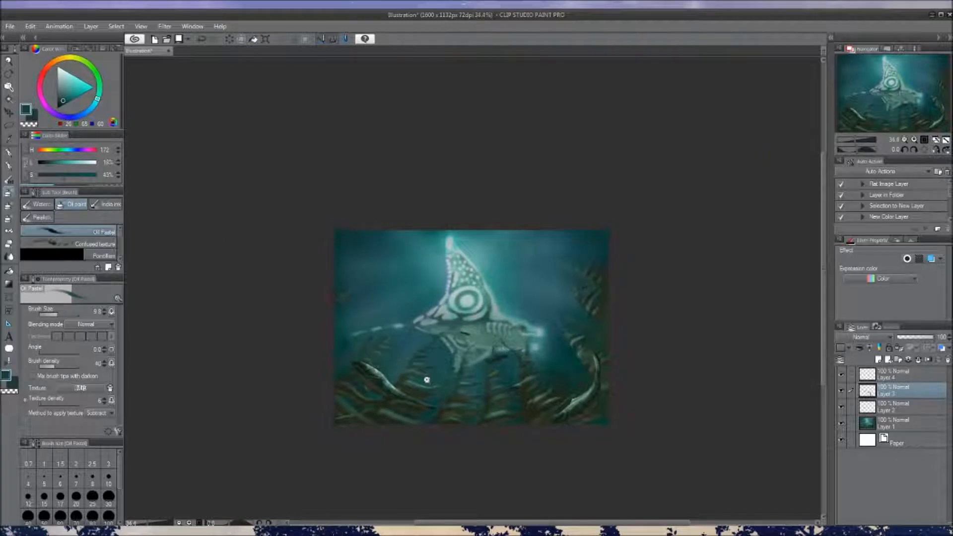
scroll(426, 379, up, 2)
Select Layer 4 and refine the small dark fish under the creature's belly with a sampled dark green and the transparent colour
click(840, 390)
click(840, 390)
click(898, 375)
key(c)
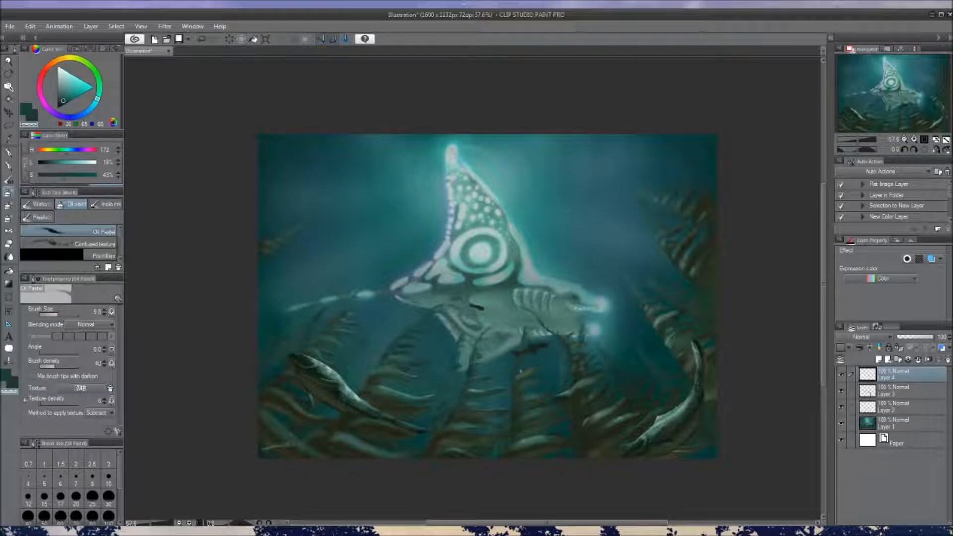
drag(556, 347, 557, 351)
mouse_move(545, 388)
mouse_down()
mouse_move(528, 385)
mouse_move(545, 382)
mouse_up()
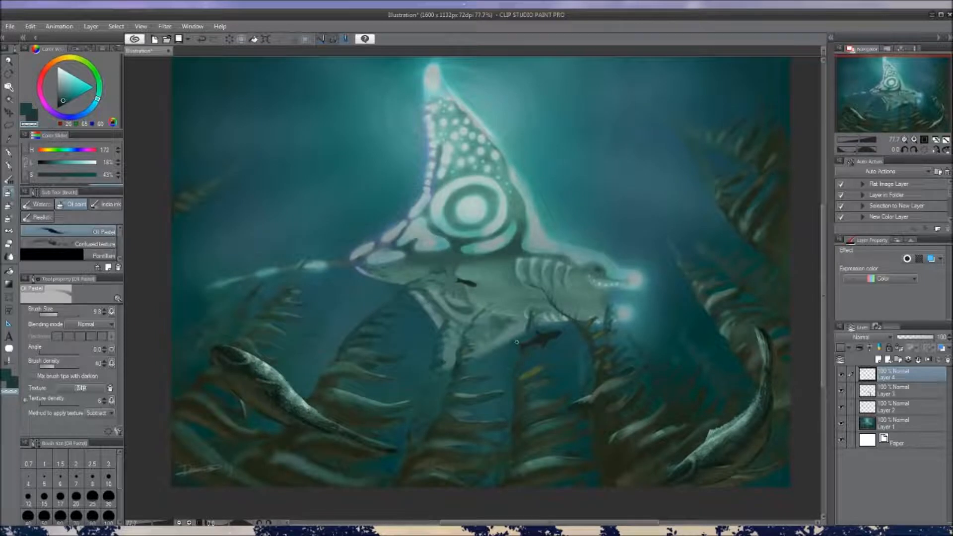
alt+click(502, 348)
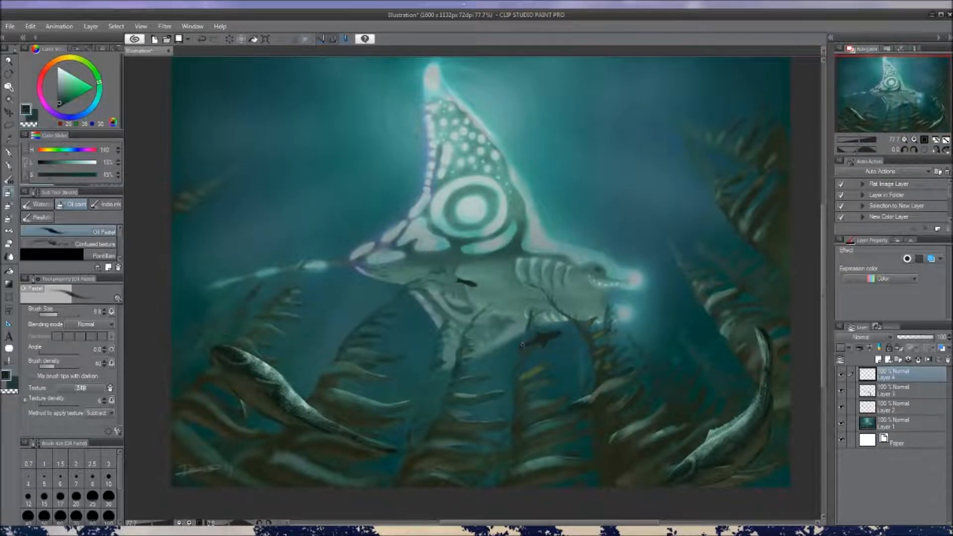
key(c)
mouse_move(508, 374)
mouse_down()
mouse_move(495, 383)
mouse_move(509, 378)
mouse_up()
Toggle Layer 2 to locate the tiny fish on the creature's belly, try reworking it with the transparent colour, and undo the stroke
drag(462, 278, 459, 281)
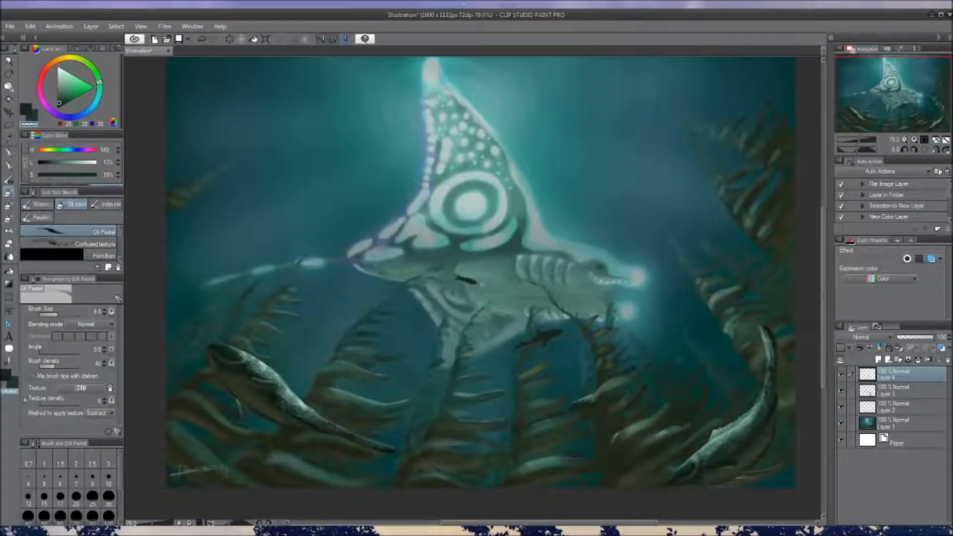
click(844, 408)
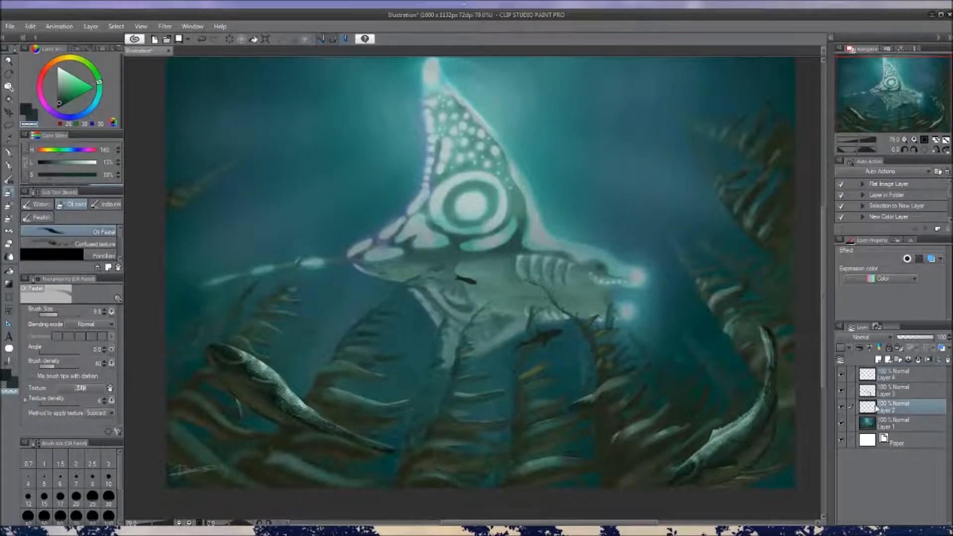
click(841, 407)
drag(460, 278, 476, 283)
key(ctrl+z)
scroll(494, 315, down, 3)
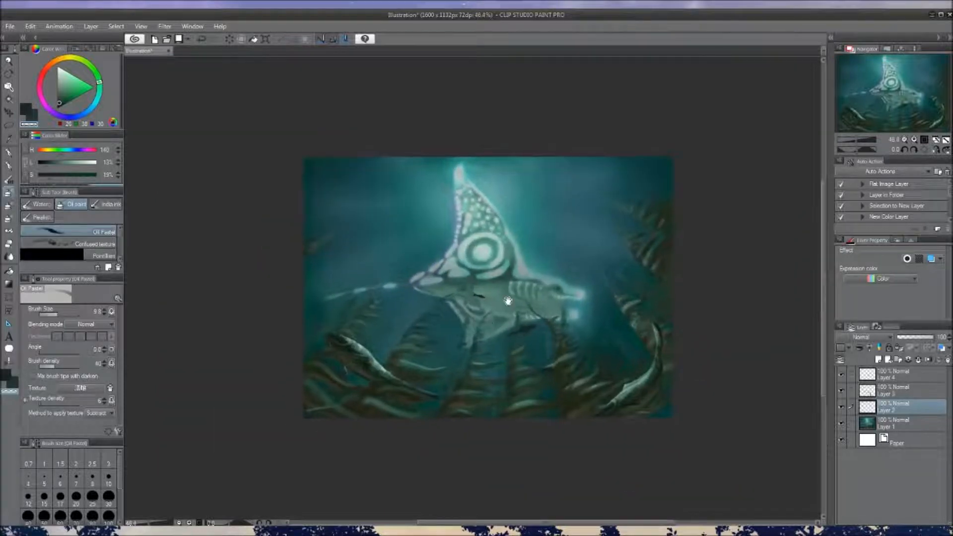
scroll(496, 312, up, 2)
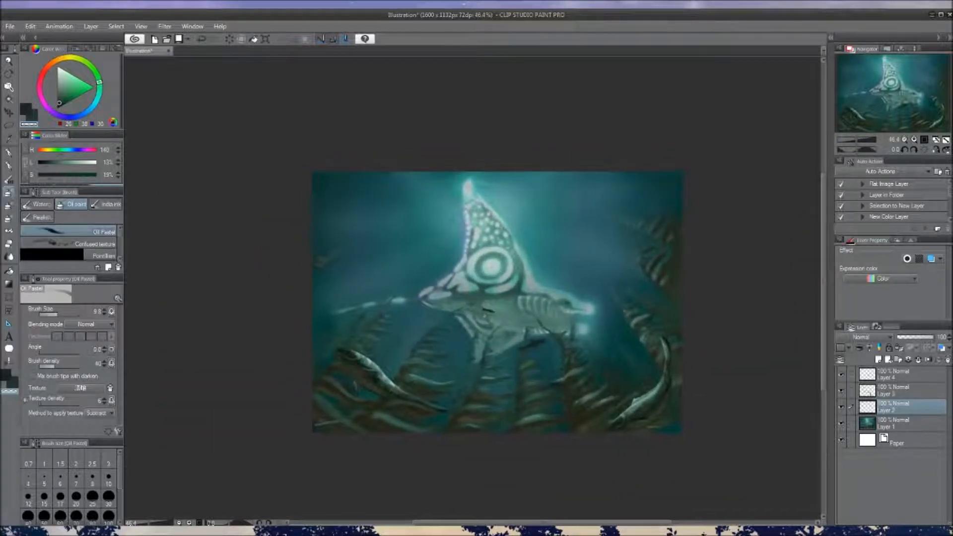
scroll(496, 313, up, 2)
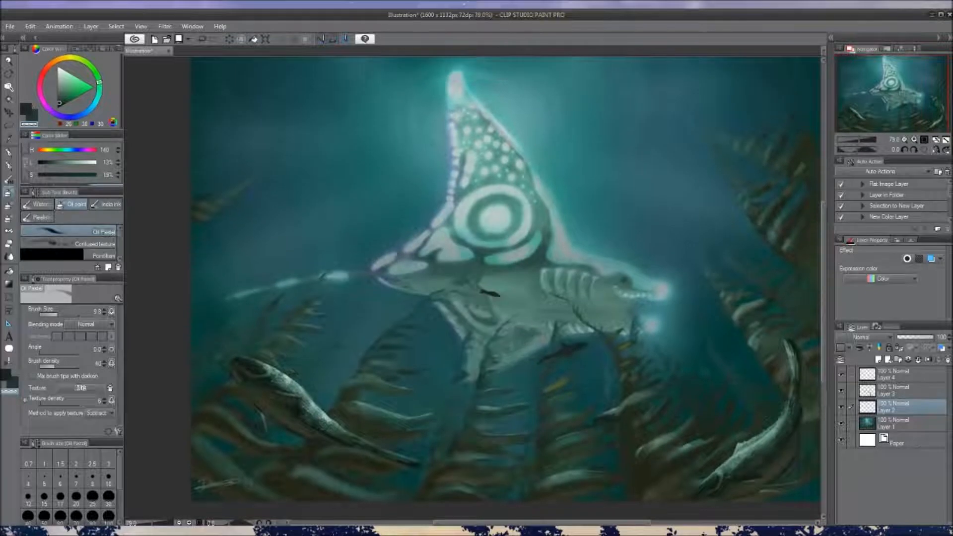
scroll(564, 339, down, 4)
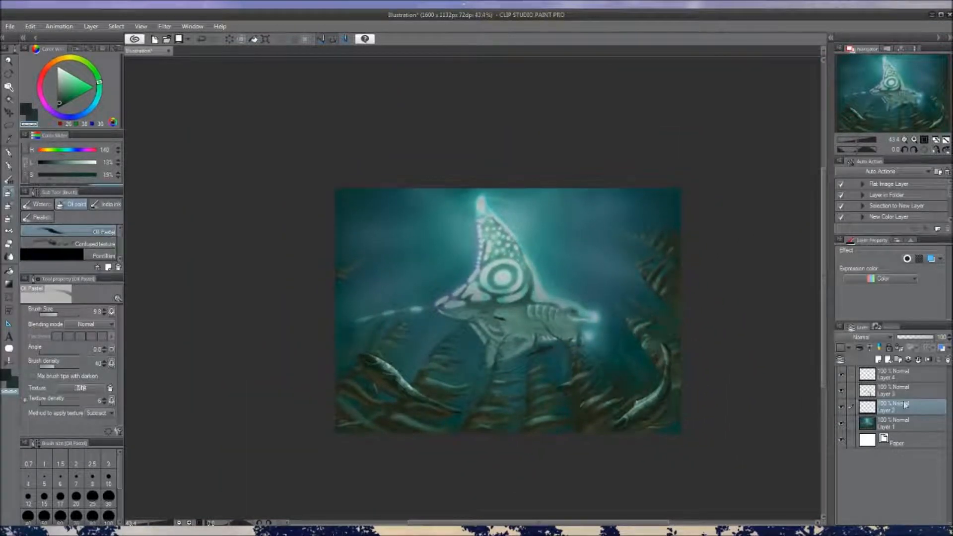
Create a new layer, choose a light grey with a cyan hue, and move the layer to the top of the stack
click(879, 359)
scroll(595, 377, right, 1)
click(58, 77)
drag(100, 82, 95, 104)
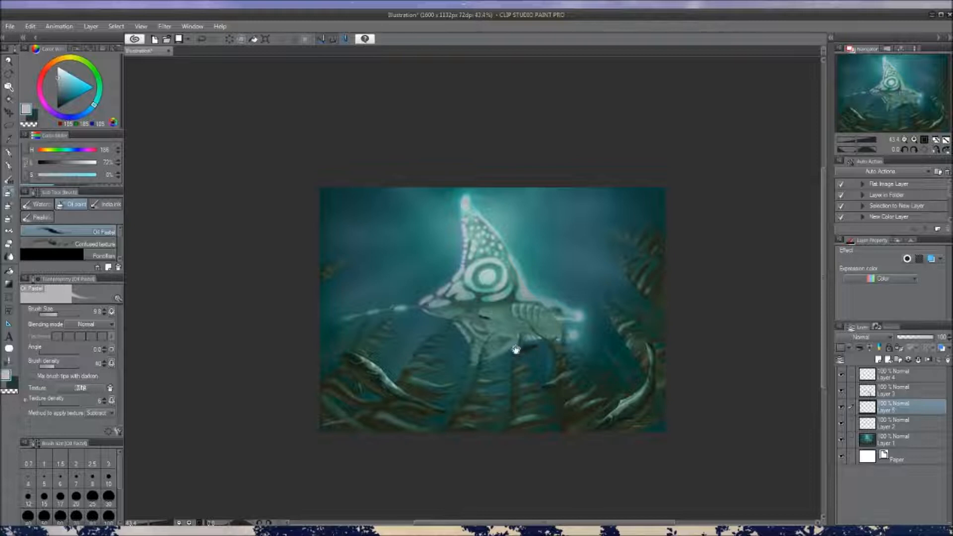
scroll(516, 347, up, 2)
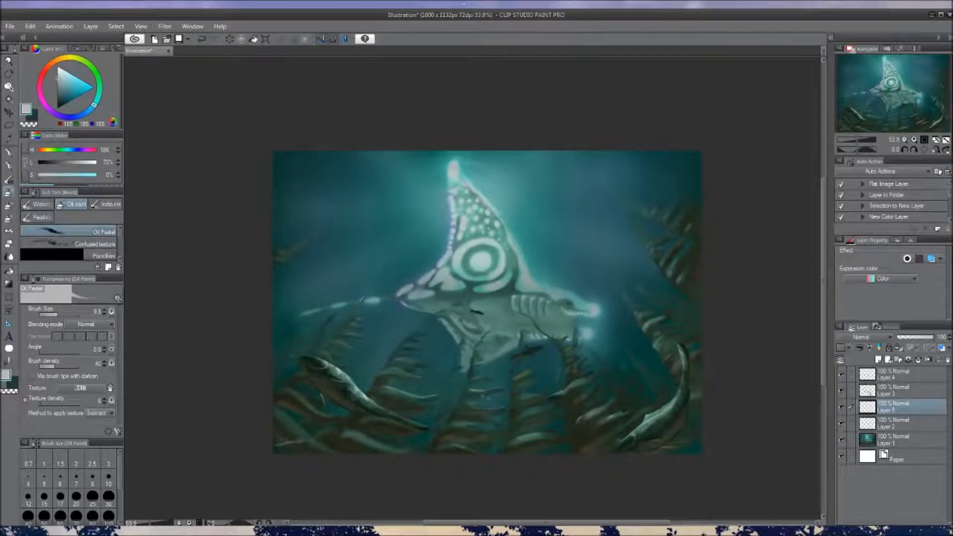
drag(908, 412, 913, 374)
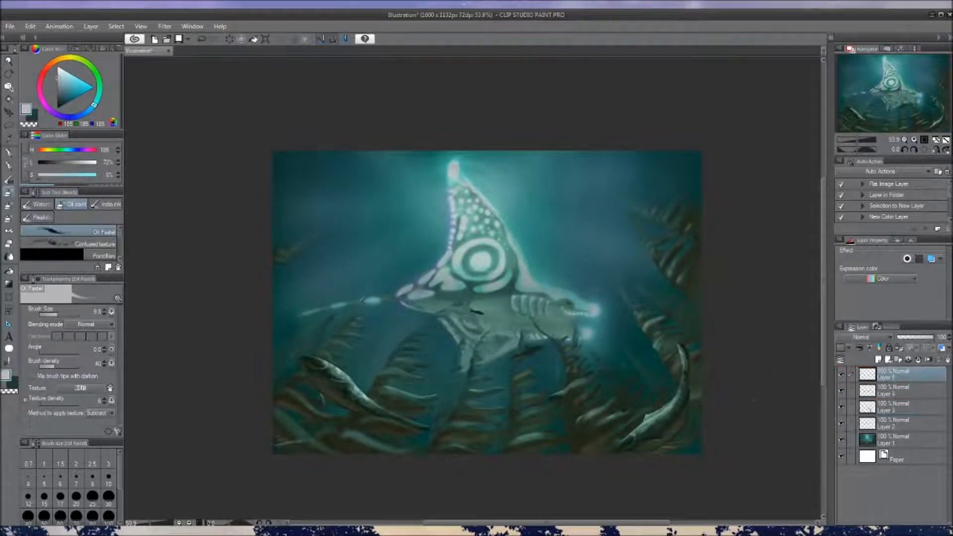
Try light grey bubble strokes over the middle seaweed, and undo them
mouse_move(489, 412)
mouse_down()
mouse_move(477, 398)
mouse_move(483, 383)
mouse_move(506, 374)
mouse_move(521, 395)
mouse_move(487, 398)
mouse_move(508, 392)
mouse_move(520, 408)
mouse_up()
key(ctrl+z)
key(ctrl+z)
mouse_move(484, 408)
mouse_down()
mouse_move(481, 398)
mouse_move(505, 399)
mouse_up()
key(ctrl+z)
Paint a rising trail of light grey ring bubbles above the curved fish in the lower-right part of the illustration
mouse_move(620, 399)
mouse_down()
mouse_move(632, 396)
mouse_move(622, 376)
mouse_up()
drag(586, 401, 602, 399)
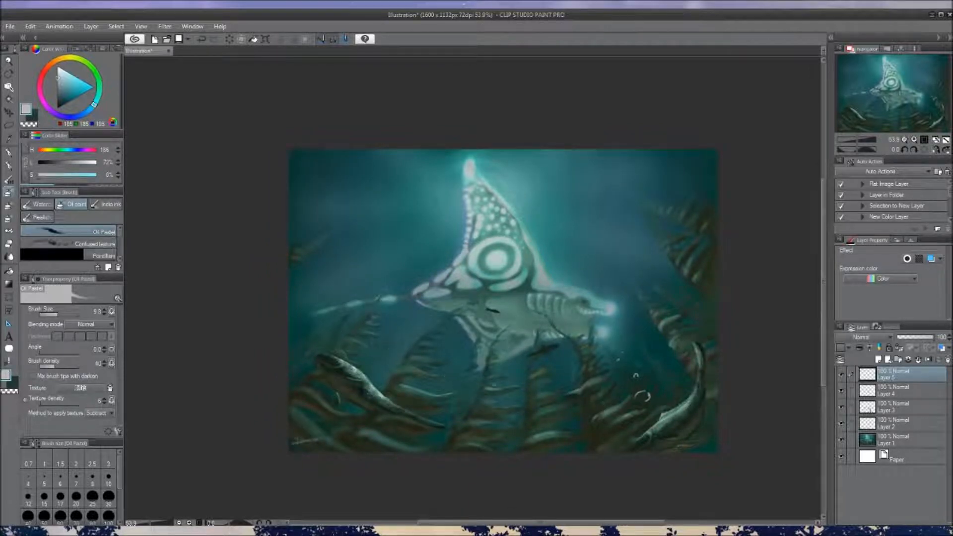
drag(470, 423, 476, 425)
key(ctrl+z)
Paint more small bubbles over the seaweed near the lower-left fish and around the creature's lower fin
drag(390, 389, 400, 384)
drag(434, 371, 441, 376)
drag(508, 364, 492, 397)
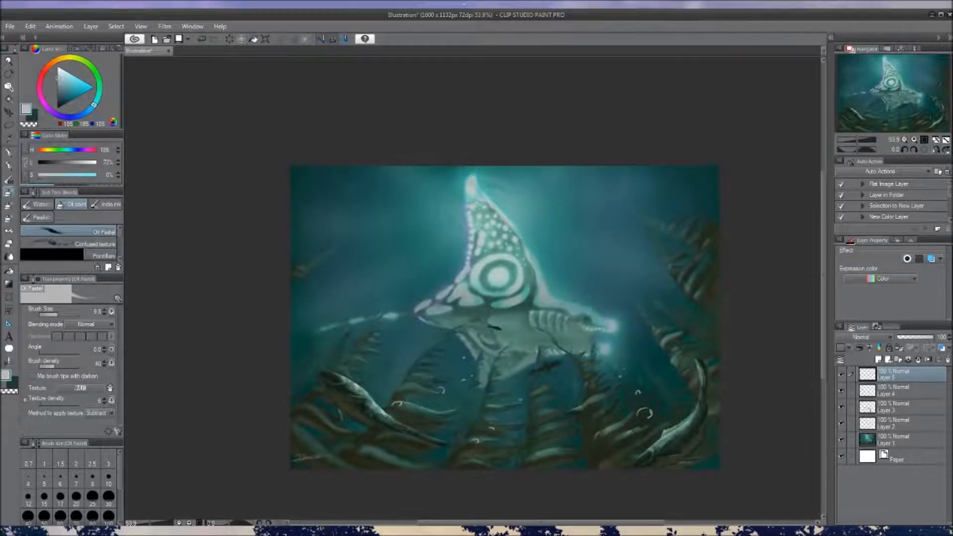
drag(560, 388, 557, 366)
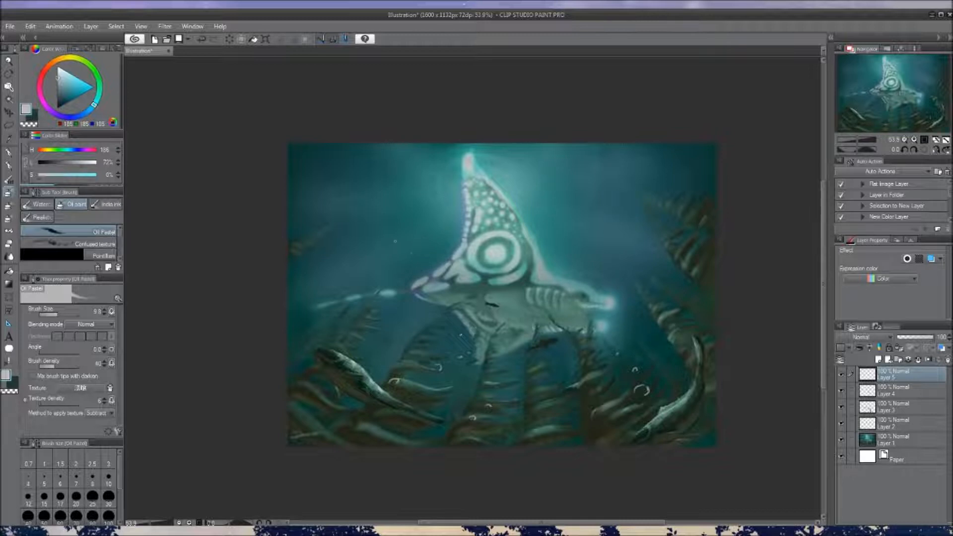
scroll(510, 350, down, 2)
scroll(511, 353, up, 2)
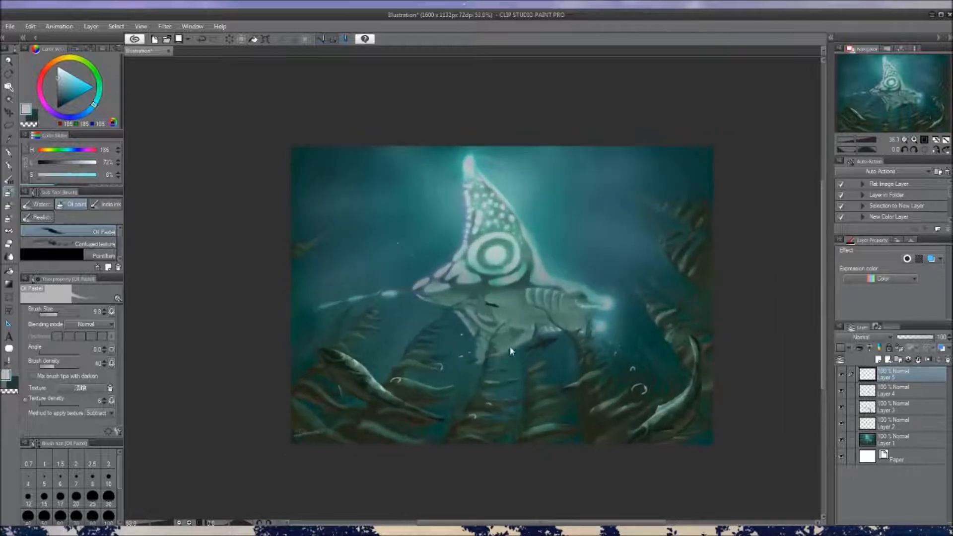
Try small bubbles in the open water between the tail and the tall dorsal fin, and undo them
mouse_move(403, 246)
mouse_down()
mouse_move(424, 287)
mouse_move(410, 253)
mouse_up()
key(ctrl+z)
key(ctrl+z)
drag(421, 250, 420, 261)
key(c)
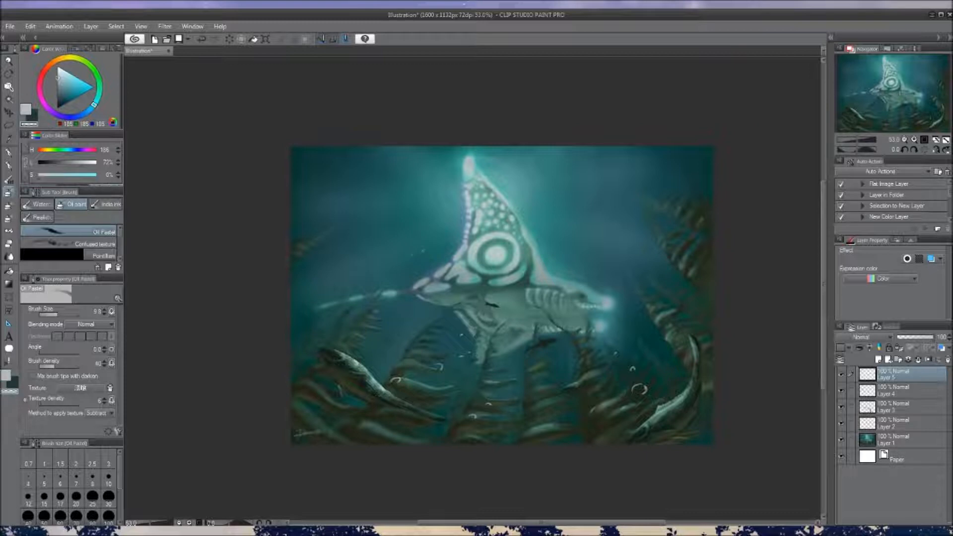
key(c)
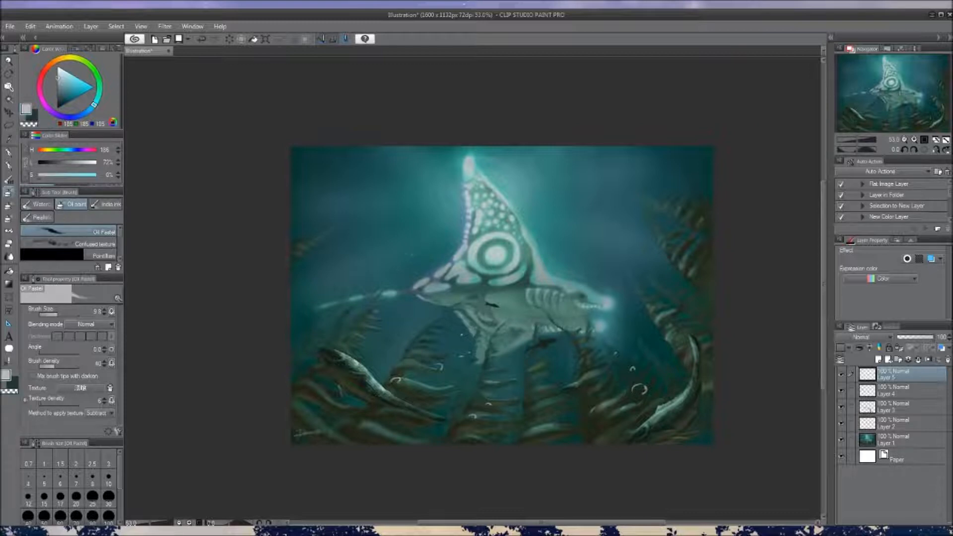
drag(496, 292, 489, 303)
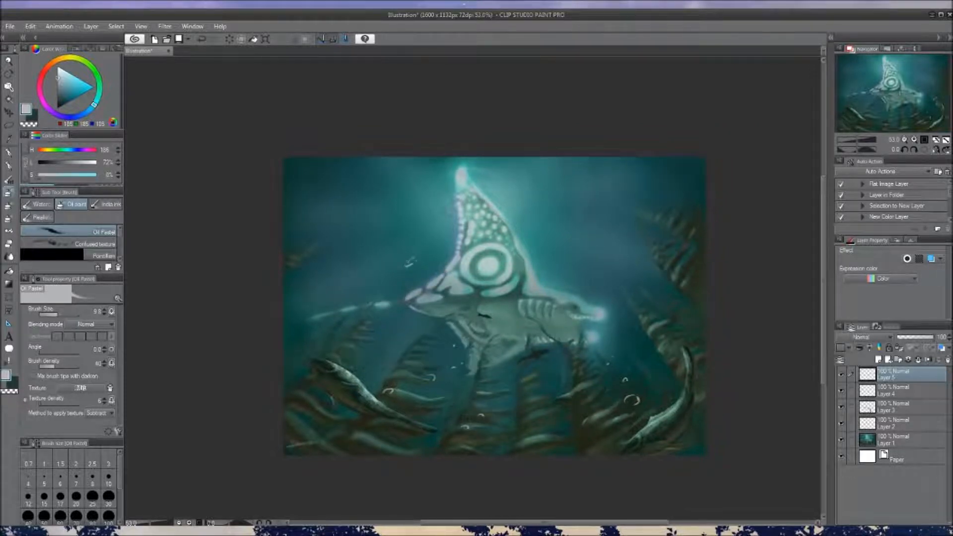
key(ctrl+z)
key(ctrl+y)
key(ctrl+z)
key(ctrl+z)
Place tiny light grey bubbles in the open water behind the dorsal fin and undo the misplaced stroke
click(412, 256)
mouse_move(419, 286)
mouse_down()
mouse_move(412, 277)
mouse_move(436, 274)
mouse_move(435, 286)
mouse_up()
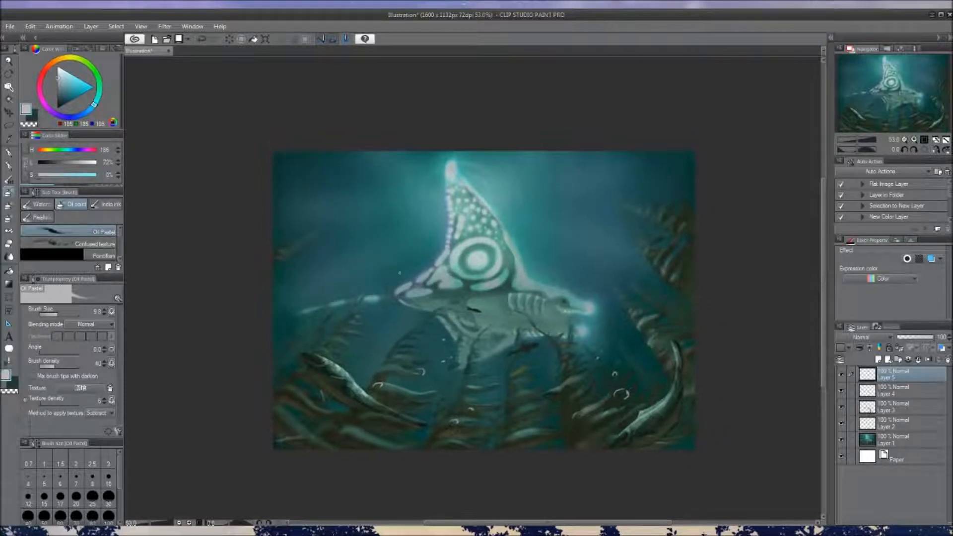
scroll(432, 301, down, 3)
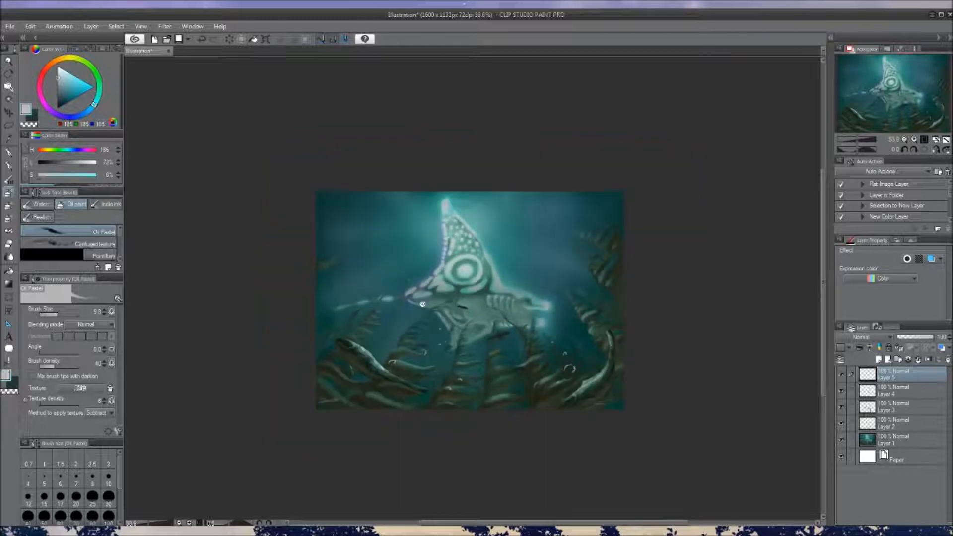
scroll(433, 301, up, 3)
drag(412, 296, 430, 300)
key(ctrl+z)
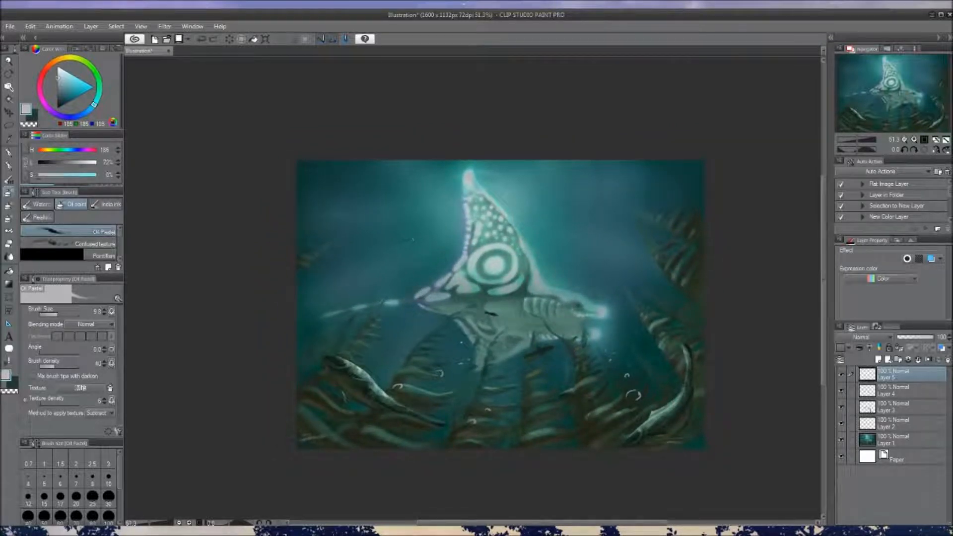
drag(463, 268, 453, 276)
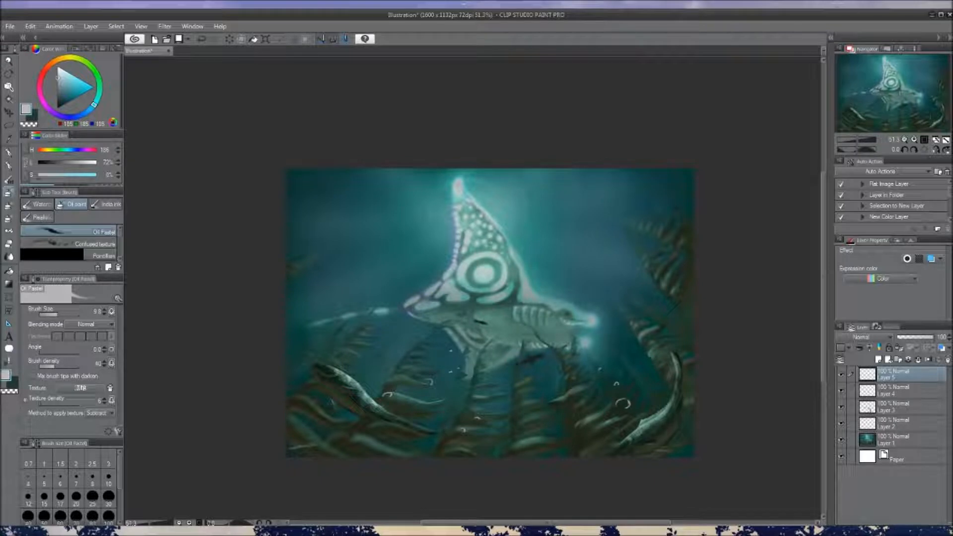
mouse_move(501, 301)
mouse_down()
mouse_move(491, 298)
mouse_move(495, 318)
mouse_move(484, 298)
mouse_up()
scroll(492, 314, up, 3)
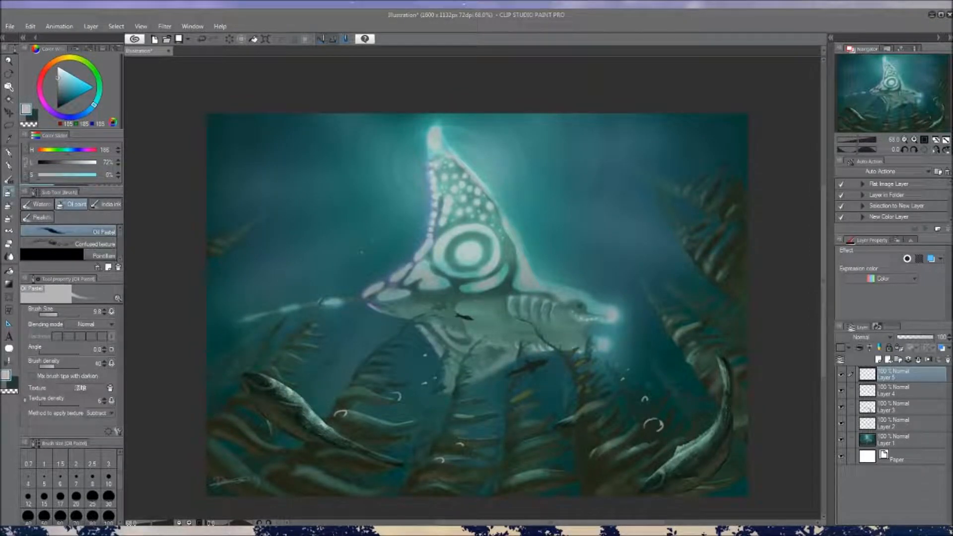
drag(445, 324, 442, 319)
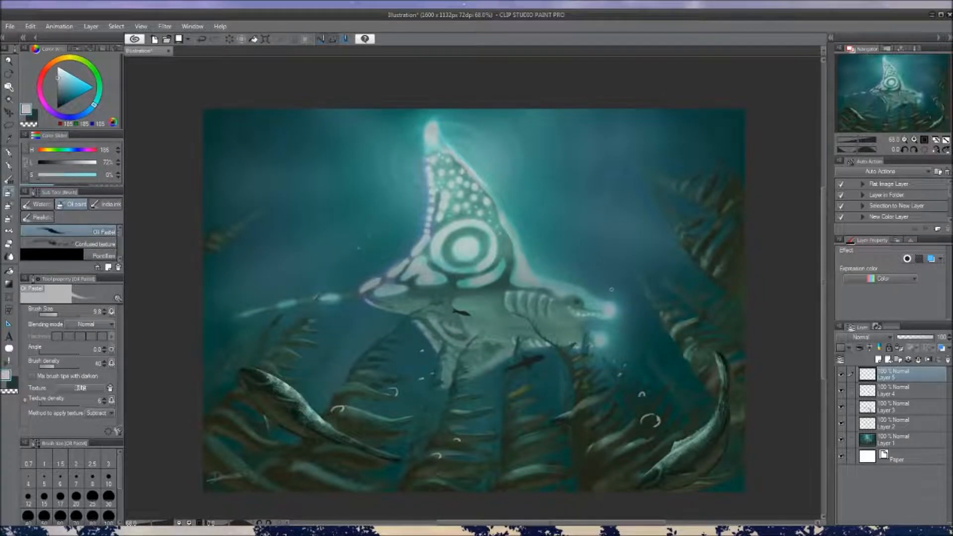
Examine the creature and the surrounding seaweed, fish and bubbles across the whole illustration
drag(512, 279, 519, 289)
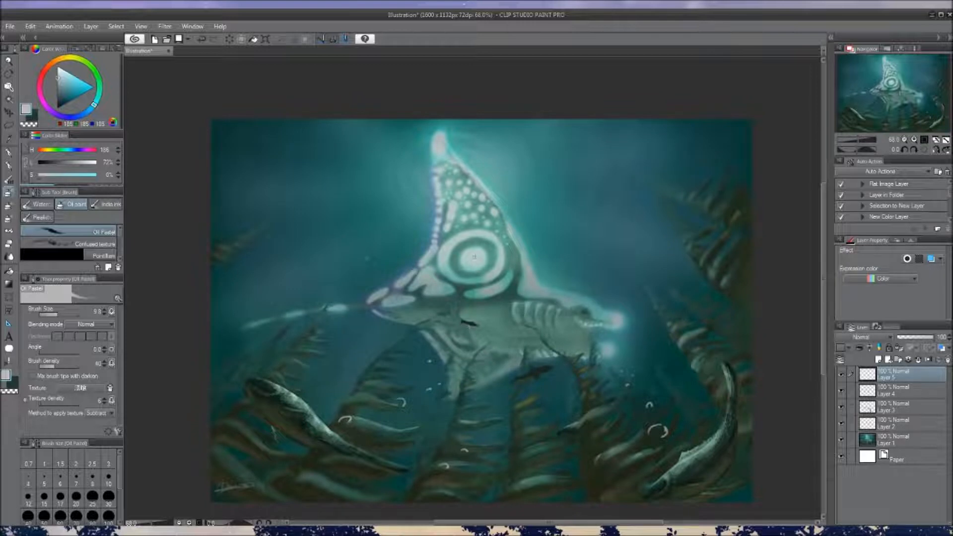
drag(501, 311, 504, 310)
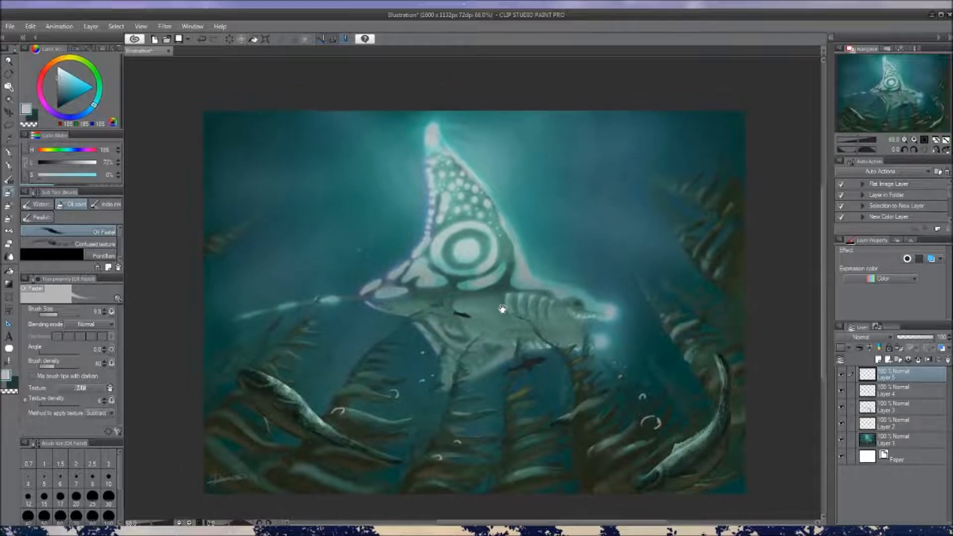
mouse_move(533, 262)
mouse_down()
mouse_move(542, 272)
mouse_move(535, 265)
mouse_up()
scroll(515, 303, down, 2)
scroll(515, 304, down, 1)
drag(514, 320, 497, 330)
scroll(477, 298, up, 2)
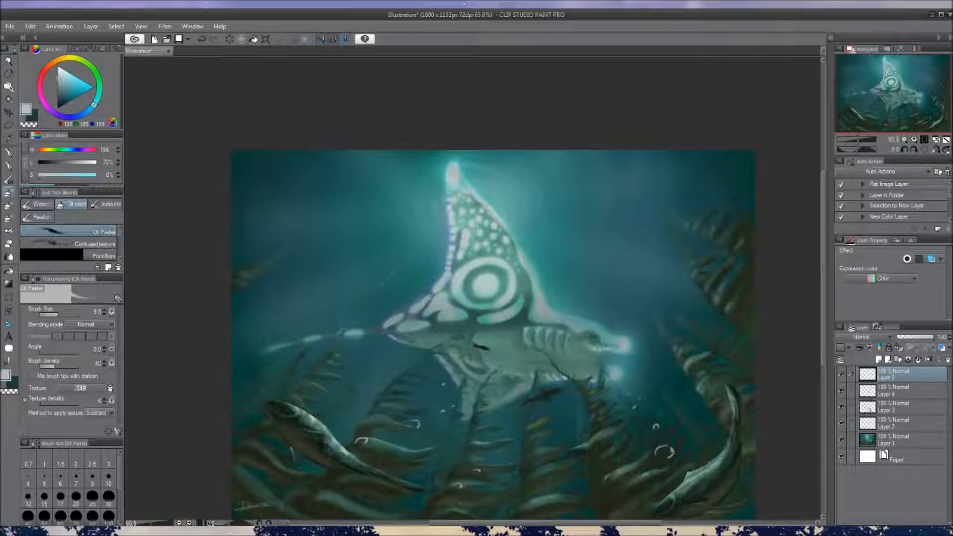
drag(510, 334, 499, 323)
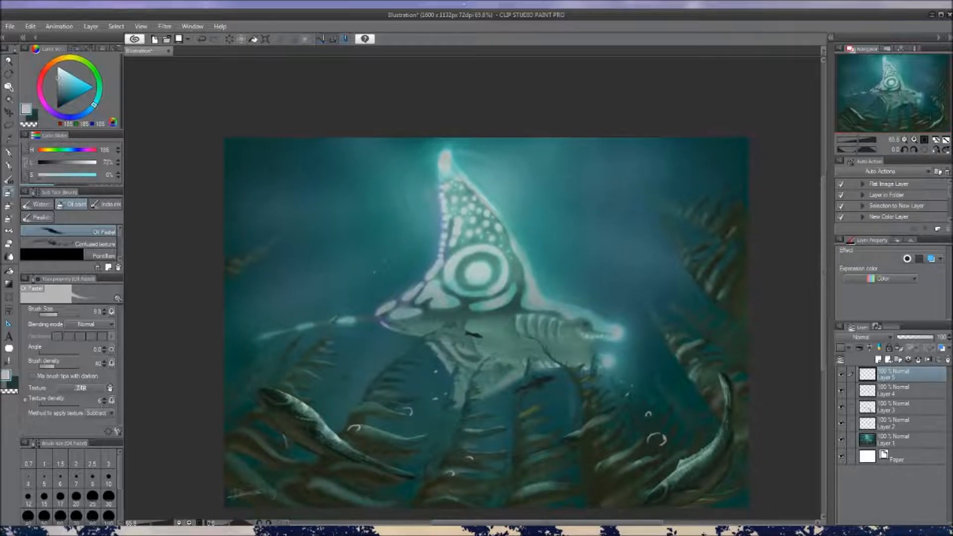
drag(512, 303, 501, 300)
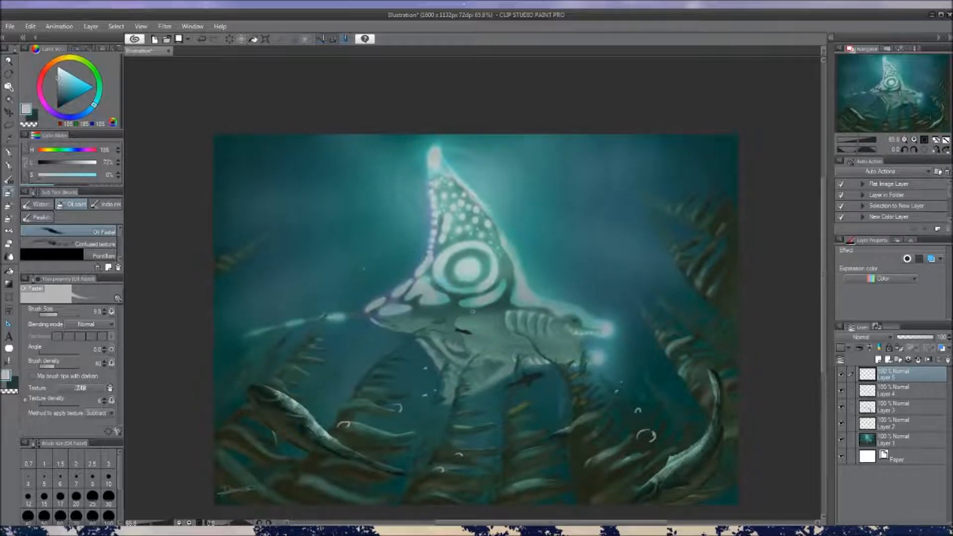
drag(503, 333, 469, 328)
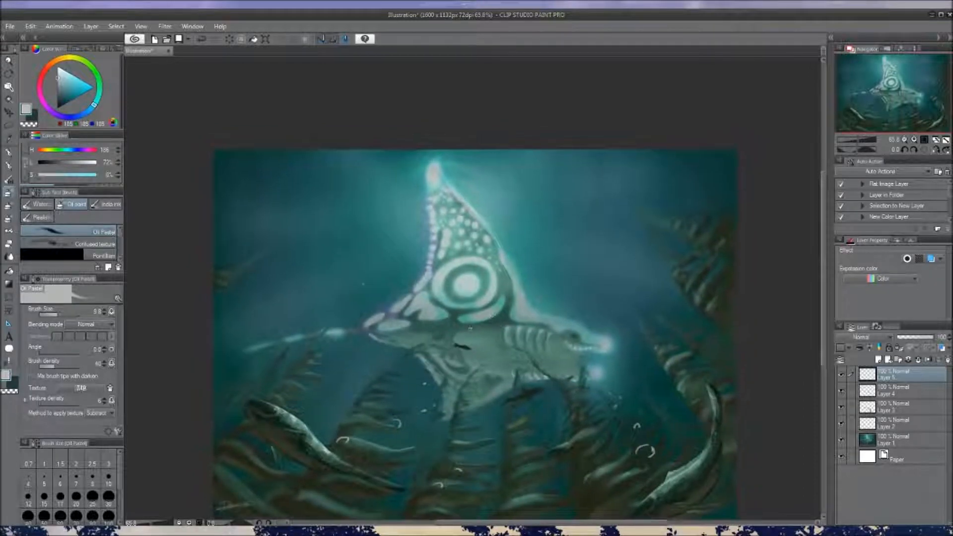
Sample the pale teal of the fin markings, enlarge the brush, and try a stroke below the ring marking before undoing it
alt+click(492, 308)
alt+click(453, 262)
alt+click(498, 312)
key(bracketright)
key(bracketright)
mouse_move(499, 312)
mouse_down()
mouse_move(483, 317)
mouse_move(503, 302)
mouse_up()
key(ctrl+z)
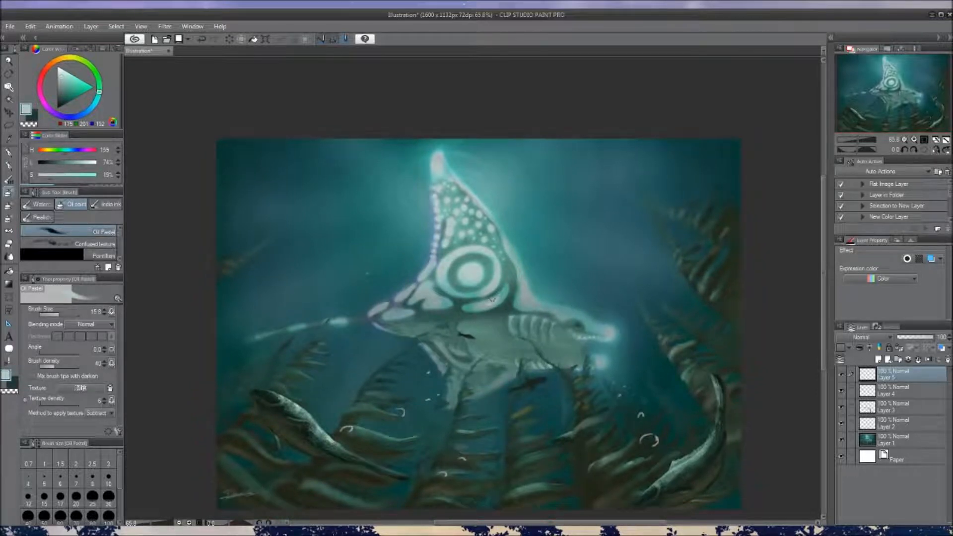
Paint pale teal and dark accents on the crescent marking below the fin's ring, undoing the stray stroke
mouse_move(497, 298)
mouse_down()
mouse_move(479, 307)
mouse_move(501, 299)
mouse_up()
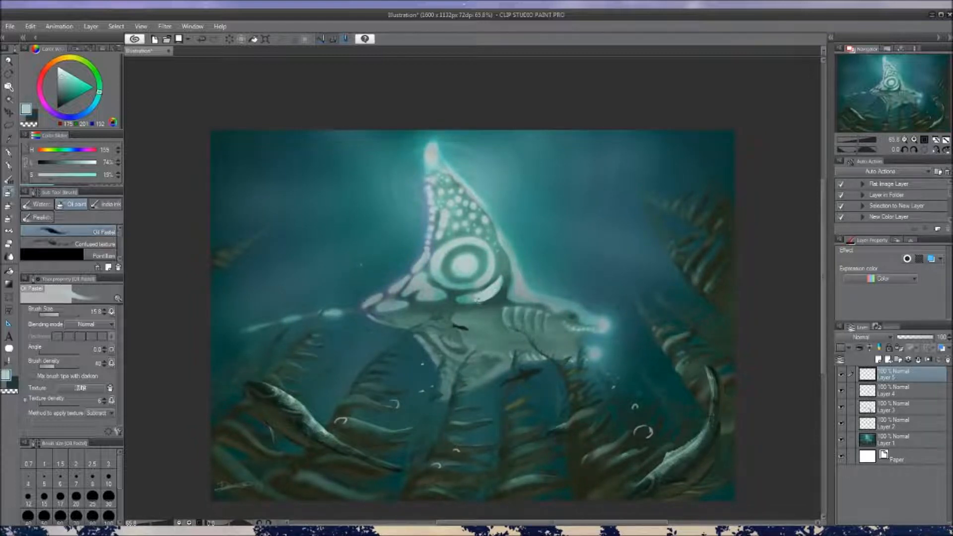
drag(476, 300, 463, 346)
key(ctrl+z)
alt+click(495, 293)
drag(495, 291, 495, 289)
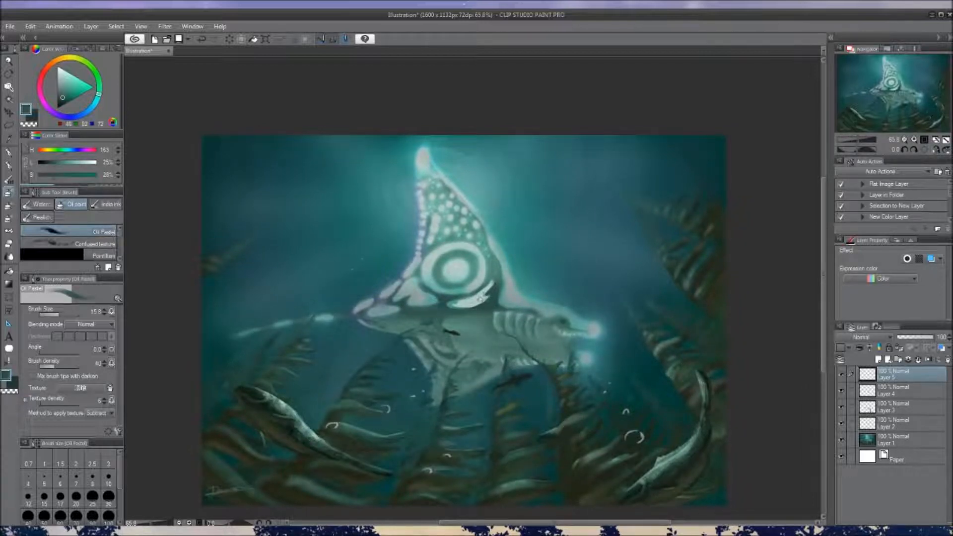
alt+click(491, 296)
drag(491, 296, 486, 312)
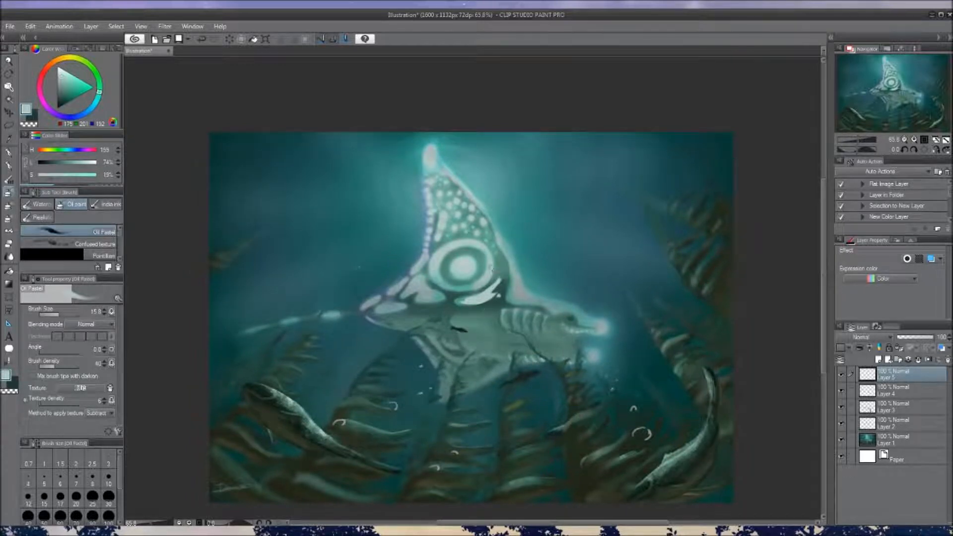
Refine the upper end of the crescent marking with sampled teal tones and a brush size of 9
alt+click(493, 277)
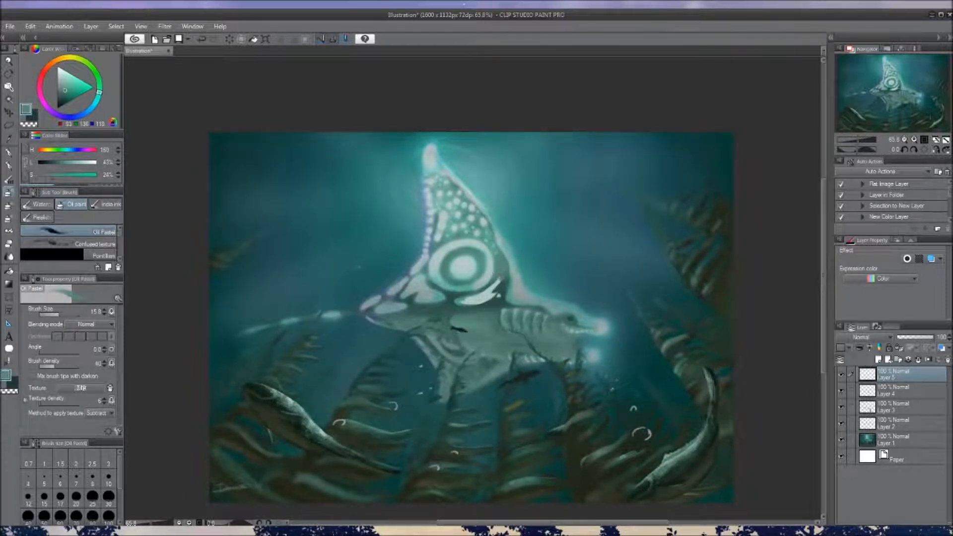
alt+click(496, 281)
key(bracketleft)
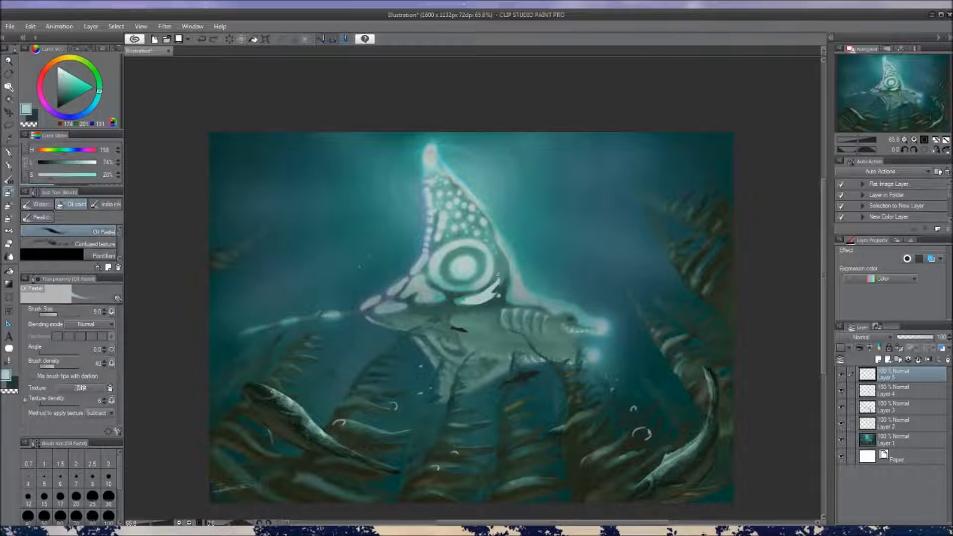
drag(505, 298, 504, 279)
Reshape the concentric ring on the fin into a spiral using sampled teal tones and a brush size of about 14.3
alt+click(478, 250)
key(bracketright)
key(bracketright)
mouse_move(479, 249)
mouse_down()
mouse_move(472, 259)
mouse_move(481, 262)
mouse_up()
alt+click(470, 256)
alt+click(474, 253)
alt+click(474, 253)
alt+click(474, 245)
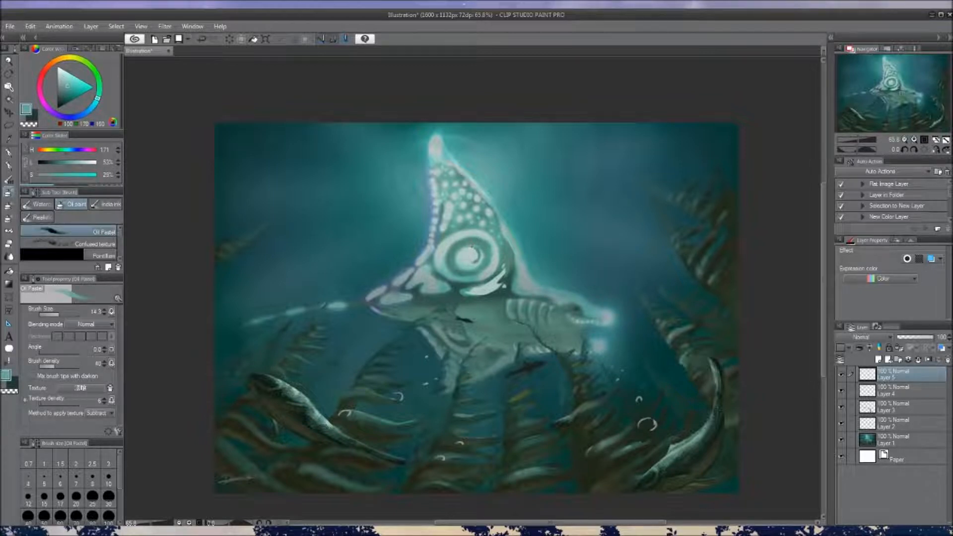
alt+click(473, 246)
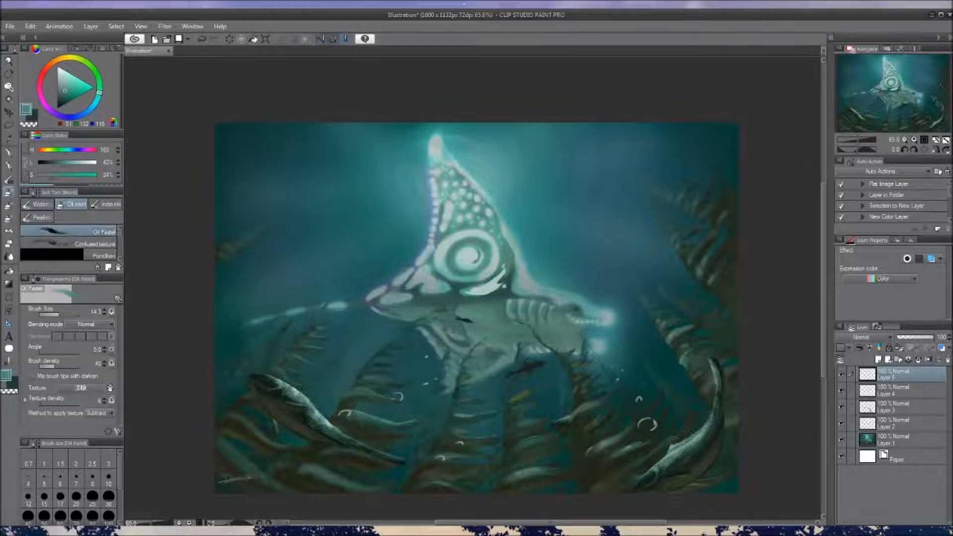
mouse_move(471, 248)
mouse_down()
mouse_move(490, 307)
mouse_move(485, 264)
mouse_move(474, 266)
mouse_move(520, 245)
mouse_move(526, 226)
mouse_move(509, 269)
mouse_move(471, 245)
mouse_up()
alt+click(463, 242)
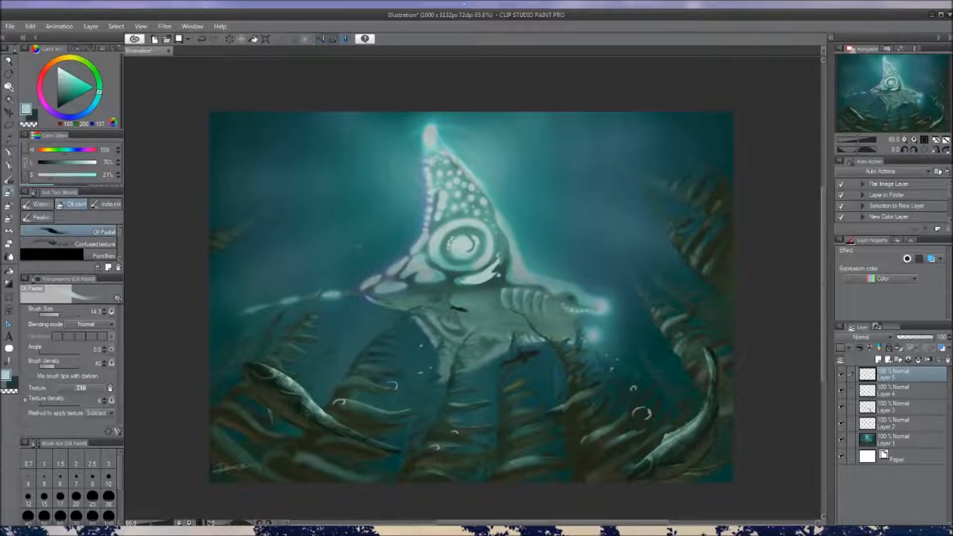
Refine the edges and outer band of the fin's spiral marking with alternating mid-teal and pale teal strokes
alt+click(452, 239)
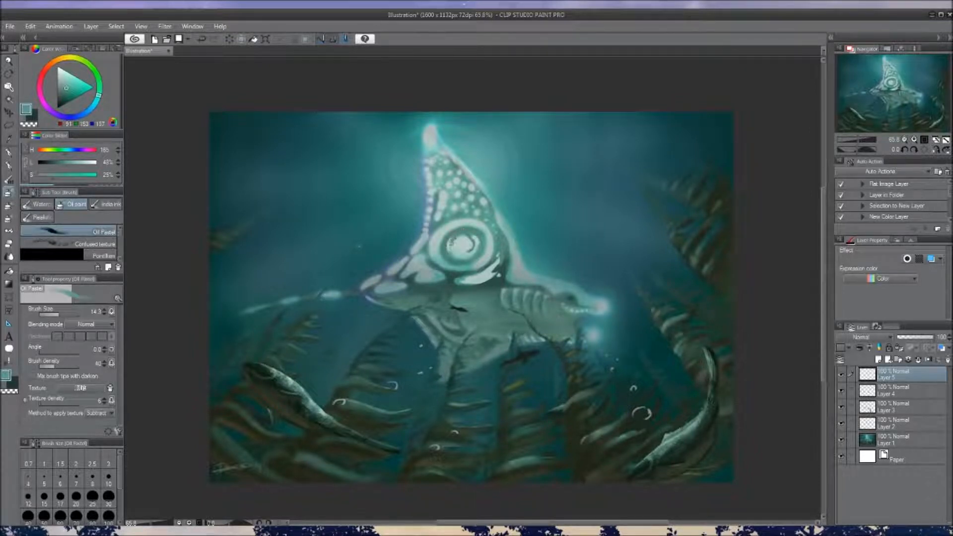
alt+click(472, 221)
alt+click(469, 222)
alt+click(463, 224)
alt+click(428, 253)
alt+click(432, 238)
mouse_move(444, 228)
mouse_down()
mouse_move(434, 244)
mouse_move(424, 217)
mouse_up()
alt+click(433, 251)
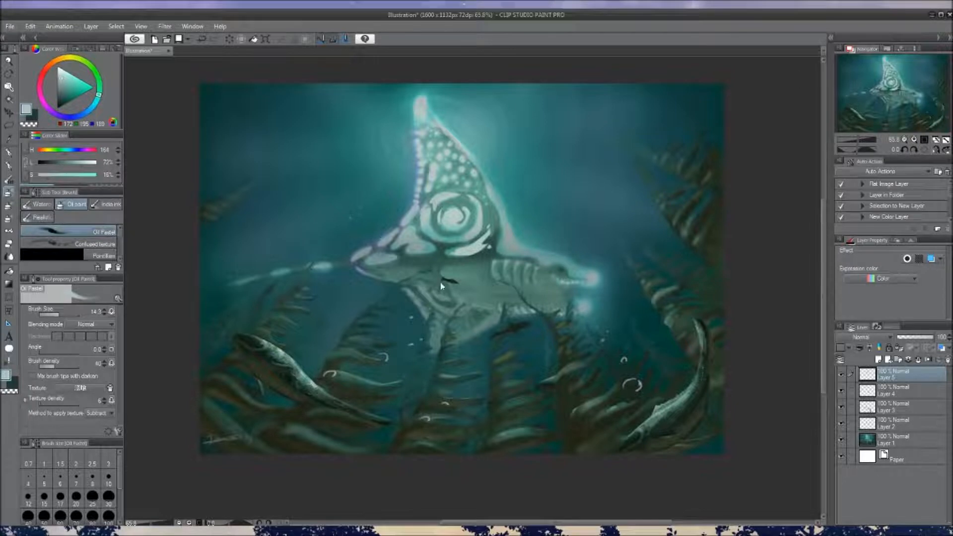
Paste the spotted ray reference photo and scale it down to about half size in the canvas's upper-left corner
key(ctrl+v)
mouse_move(456, 214)
mouse_down()
mouse_move(458, 234)
mouse_move(443, 205)
mouse_up()
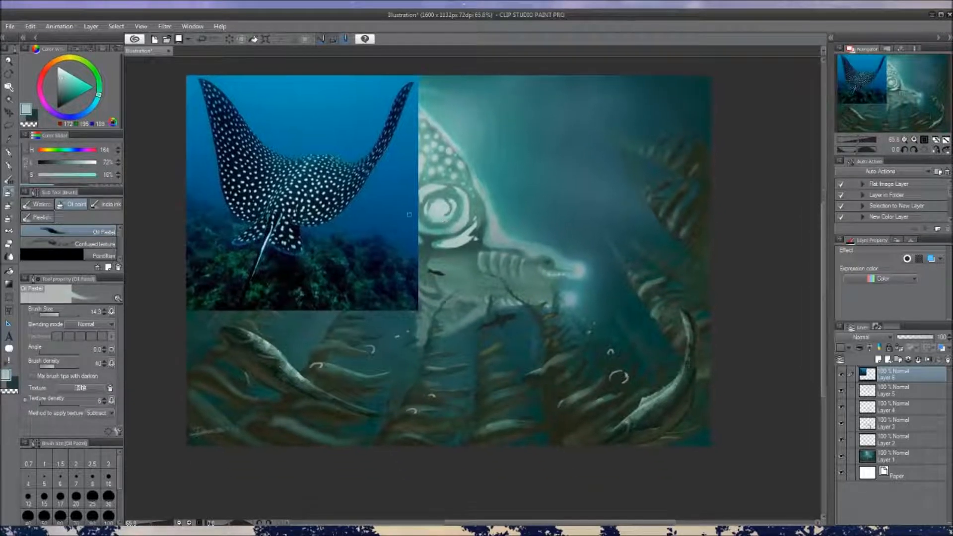
key(ctrl+t)
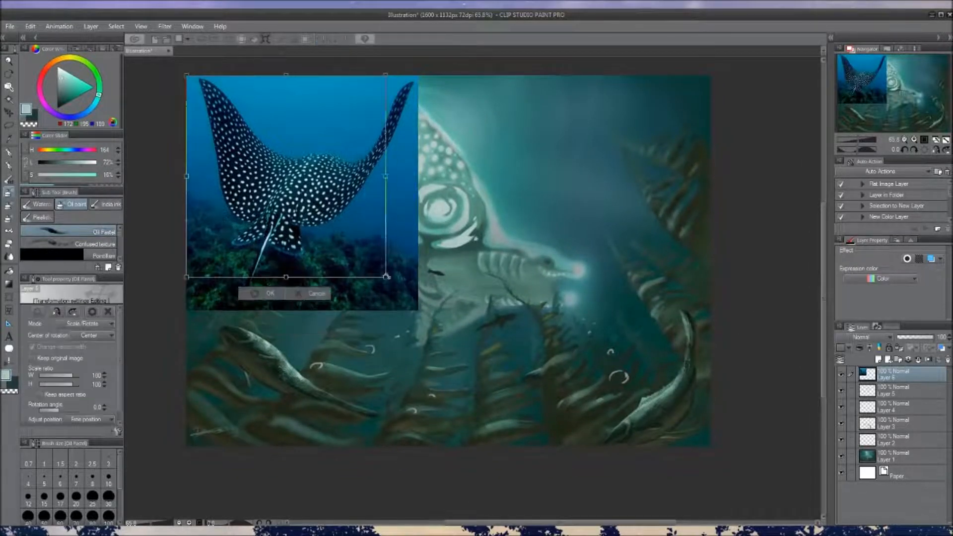
drag(417, 310, 297, 188)
click(225, 202)
drag(391, 263, 404, 276)
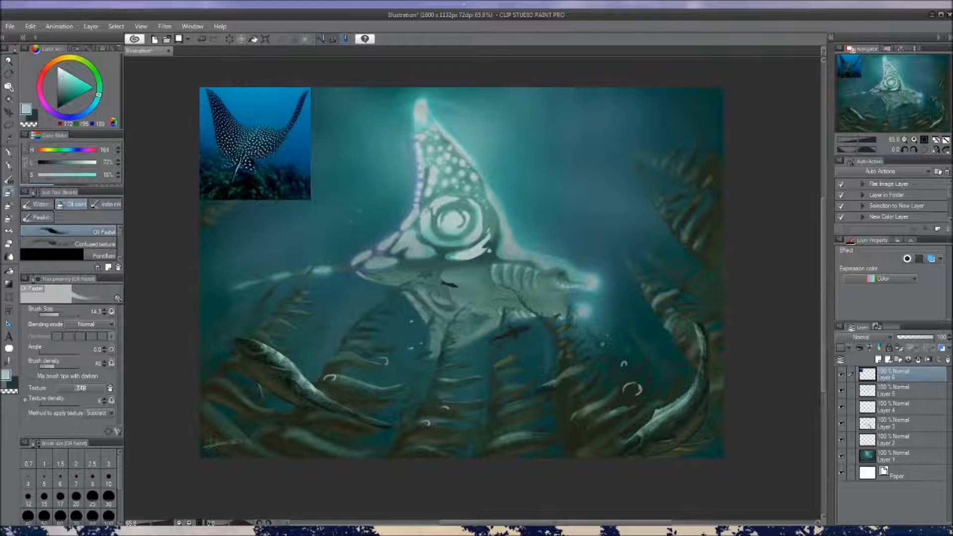
mouse_move(434, 170)
mouse_down()
mouse_move(435, 192)
mouse_move(428, 184)
mouse_up()
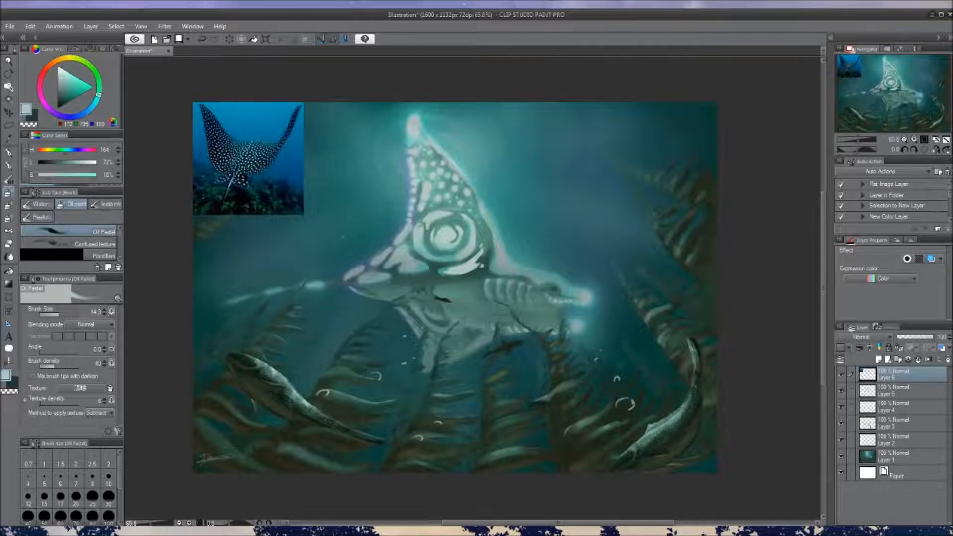
Return to Layer 5, check its content by toggling its visibility, and touch up the fin markings around the spiral
click(895, 394)
click(841, 391)
click(840, 392)
drag(456, 208, 466, 220)
alt+click(467, 220)
alt+click(468, 218)
mouse_move(437, 236)
mouse_down()
mouse_move(428, 228)
mouse_move(451, 214)
mouse_move(449, 239)
mouse_up()
alt+click(452, 242)
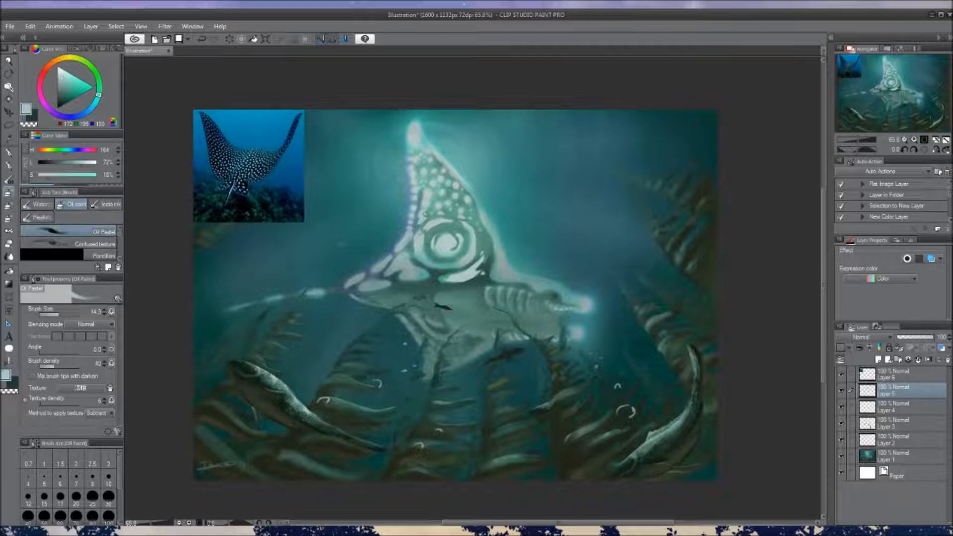
Paint pale spots along the upper edge of the spiral using teal tones sampled from the fin
alt+click(430, 208)
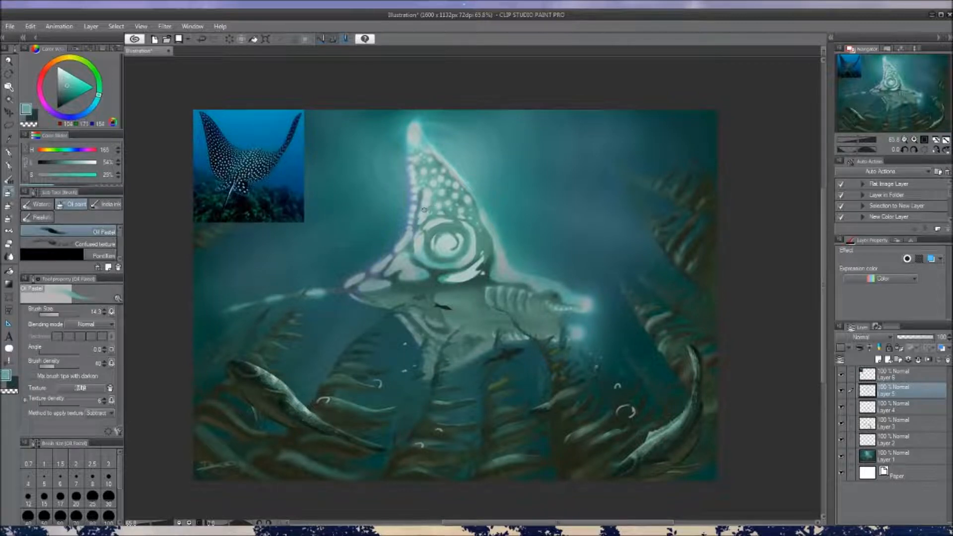
alt+click(428, 208)
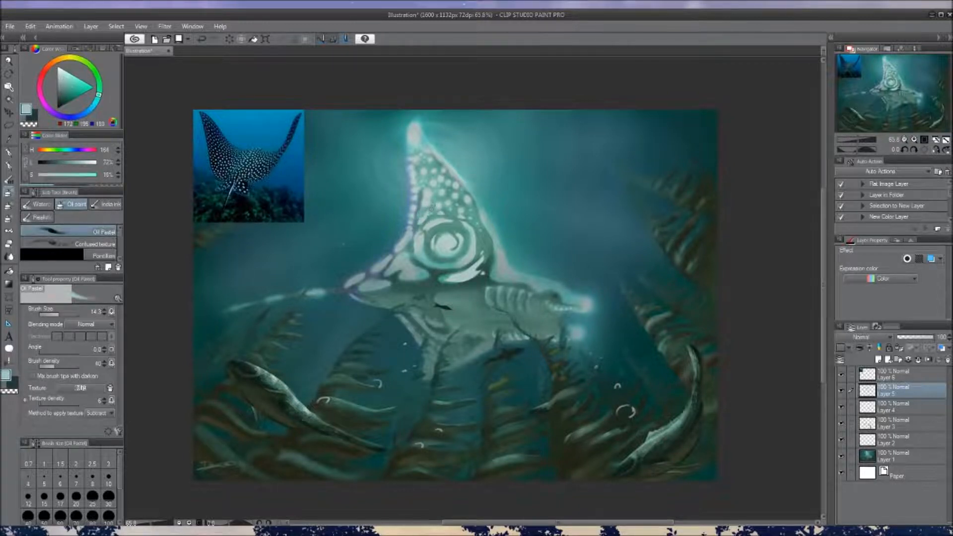
scroll(442, 198, up, 1)
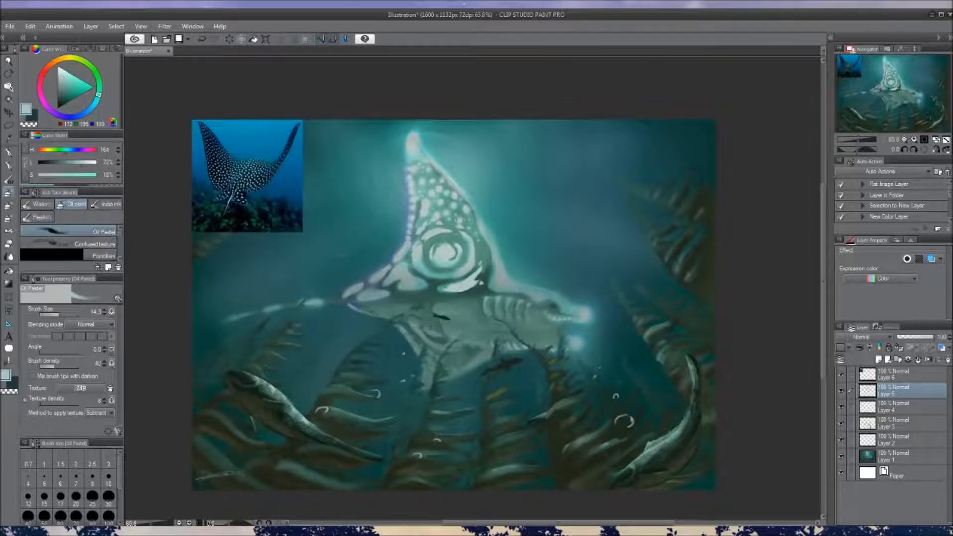
mouse_move(458, 214)
mouse_down()
mouse_move(449, 211)
mouse_move(465, 226)
mouse_move(457, 217)
mouse_up()
alt+click(458, 215)
alt+click(434, 219)
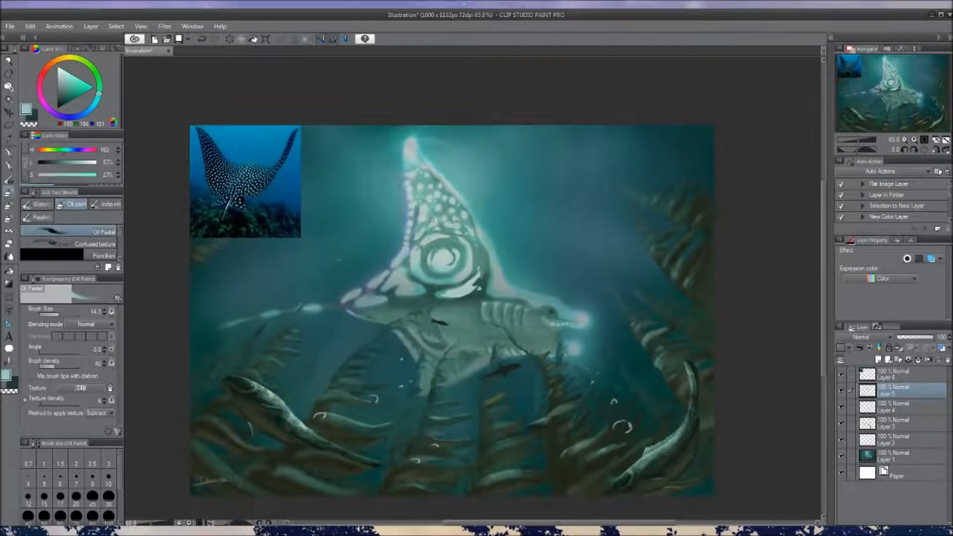
Extend the pale spot pattern from the fin's rear edge across the area above the spiral
alt+click(418, 226)
drag(415, 234, 425, 214)
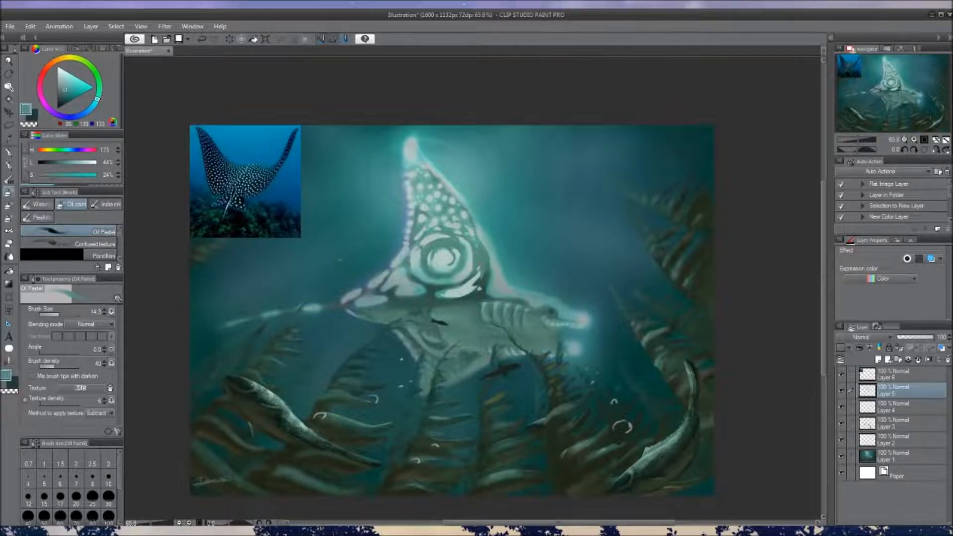
alt+click(434, 226)
alt+click(447, 219)
alt+click(441, 231)
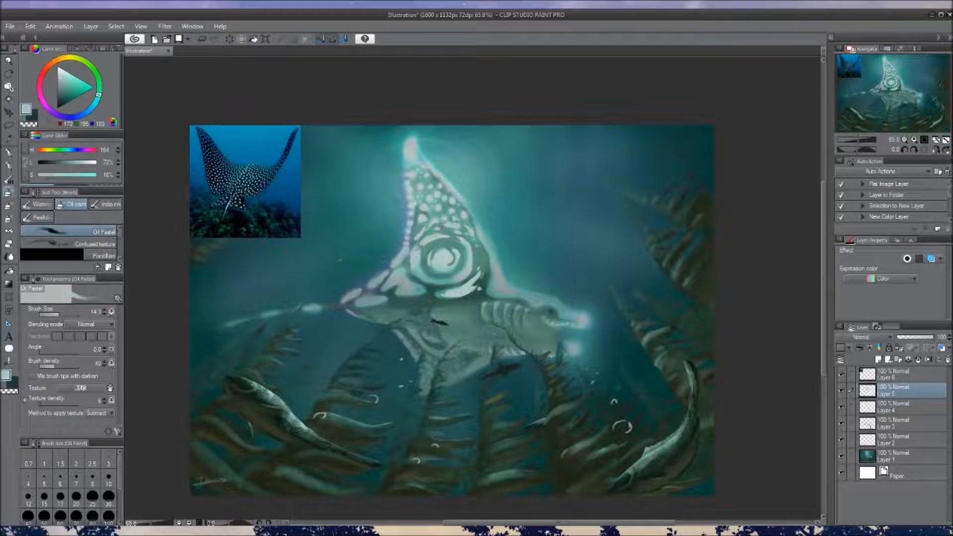
Add small pale teal spots directly above the spiral to fill the gaps in the pattern
alt+click(445, 224)
drag(443, 223, 451, 227)
alt+click(448, 226)
alt+click(451, 226)
drag(503, 258, 491, 236)
alt+click(458, 203)
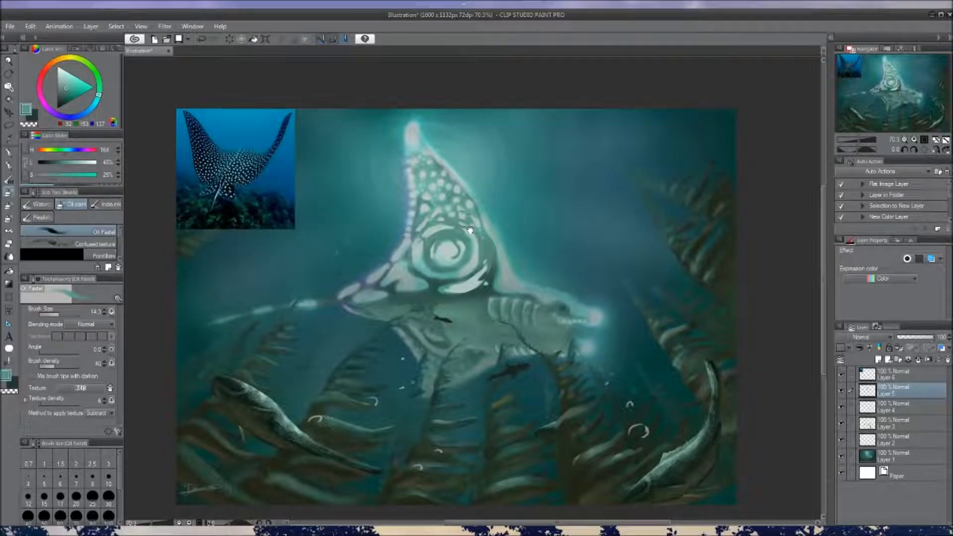
Break up and refine the spots in the middle of the dorsal fin with sampled mid-teal tones
drag(469, 228, 480, 238)
alt+click(451, 211)
alt+click(447, 215)
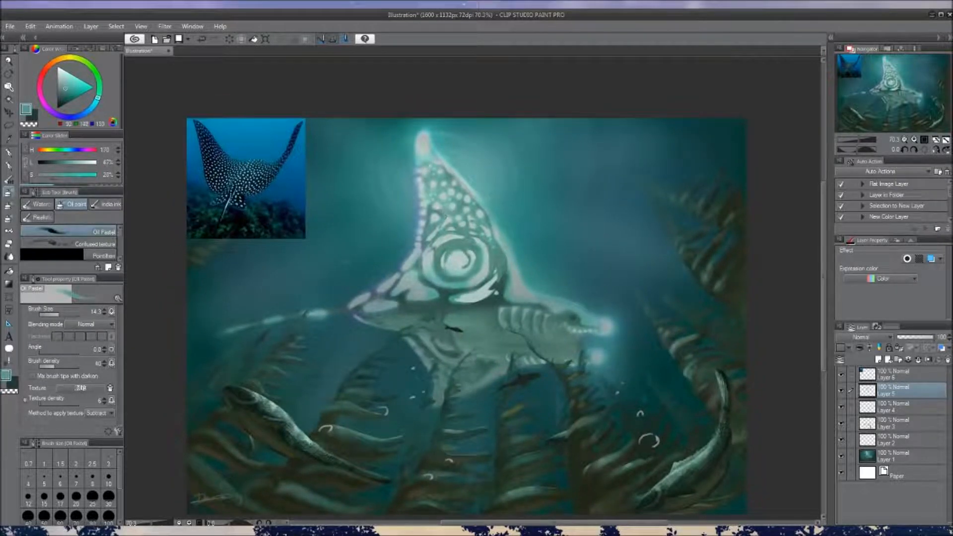
drag(444, 206, 452, 215)
alt+click(452, 203)
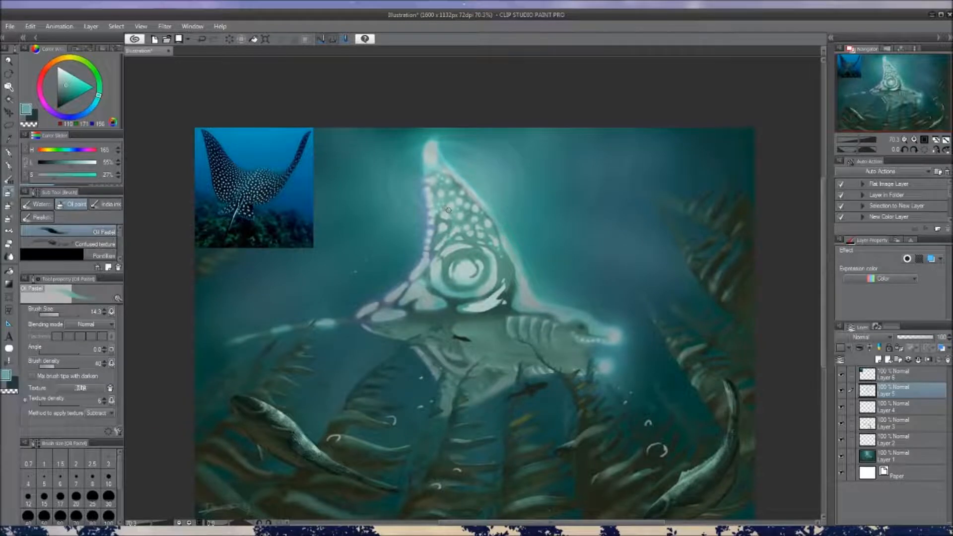
scroll(444, 214, down, 3)
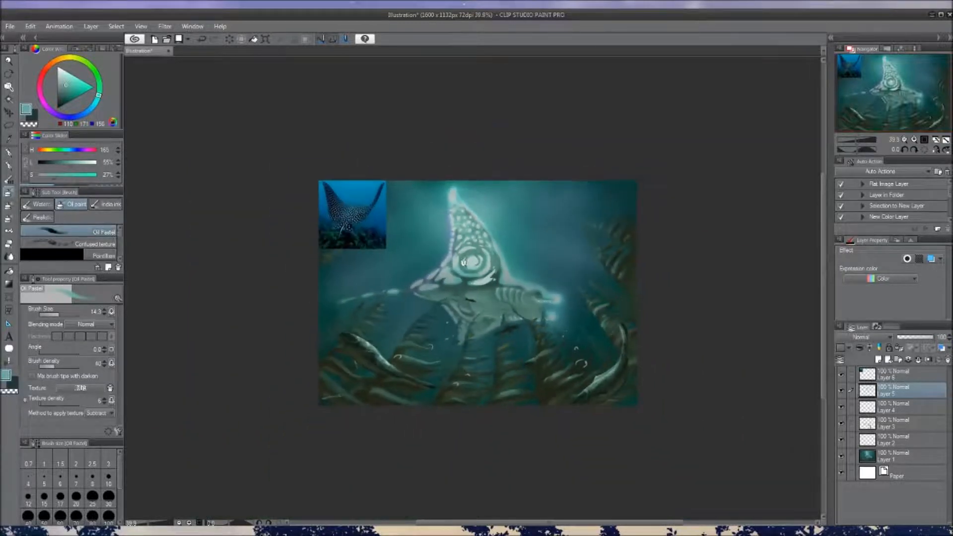
scroll(461, 266, up, 4)
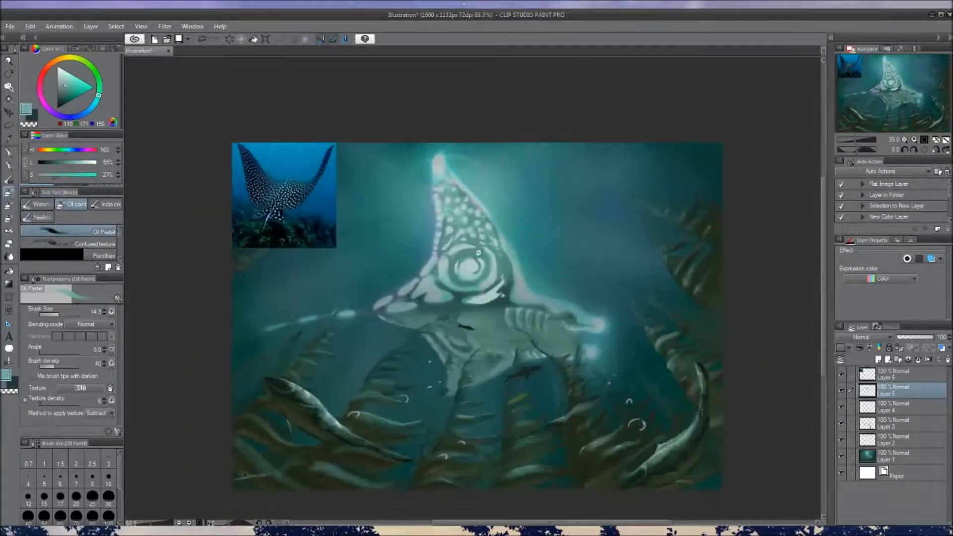
Switch to the Soft airbrush at size 14.4 and apply pale teal touches to the fin around the spiral's upper edge
key(b)
key(bracketleft)
key(bracketleft)
key(bracketleft)
alt+click(439, 249)
drag(432, 248, 442, 245)
alt+click(443, 241)
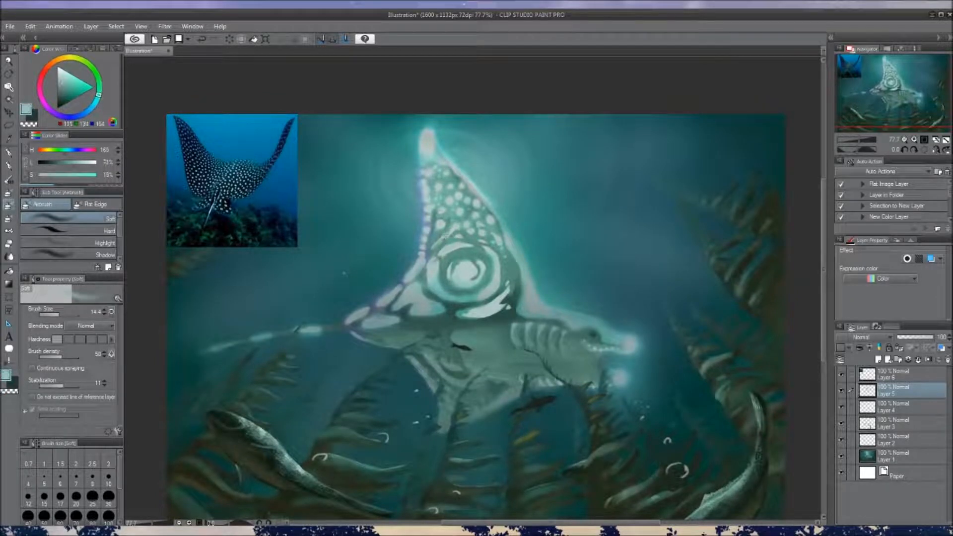
alt+click(459, 235)
mouse_move(473, 251)
mouse_down()
mouse_move(455, 260)
mouse_move(481, 251)
mouse_up()
scroll(477, 297, down, 7)
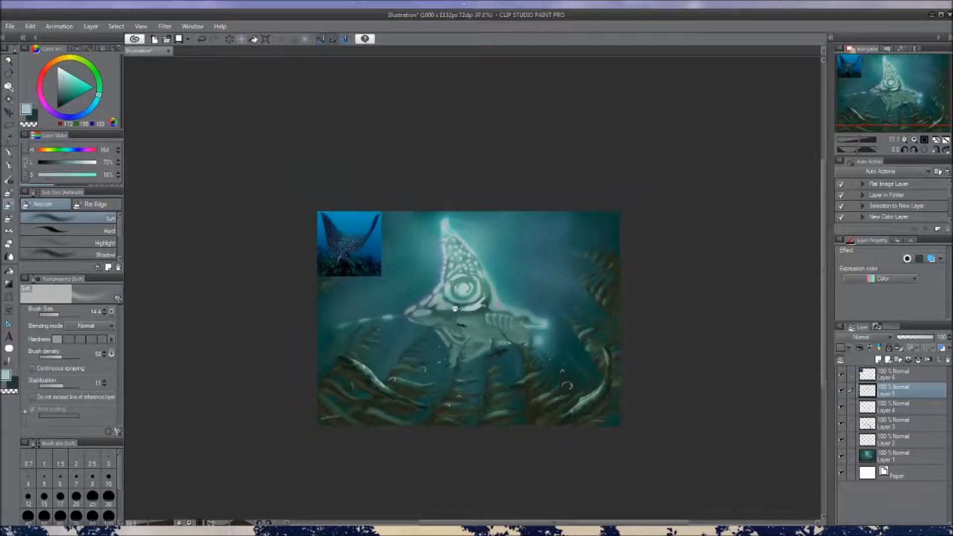
Rework the spiral's inner ring and the gaps around it with sampled mid-teal, reducing the Soft airbrush to size 10.5
scroll(477, 297, up, 6)
key(bracketright)
key(bracketright)
drag(431, 264, 457, 256)
key(bracketleft)
key(bracketleft)
alt+click(449, 268)
alt+click(441, 255)
drag(338, 282, 334, 269)
alt+click(487, 253)
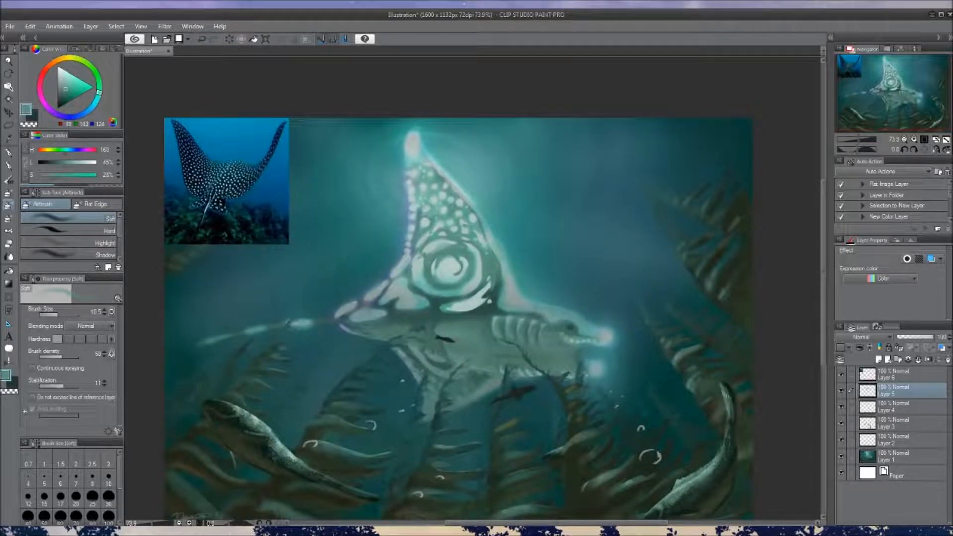
Soften the tones around the spiral's rings with sampled mid-teal shades, using a larger Soft airbrush
drag(451, 267, 443, 244)
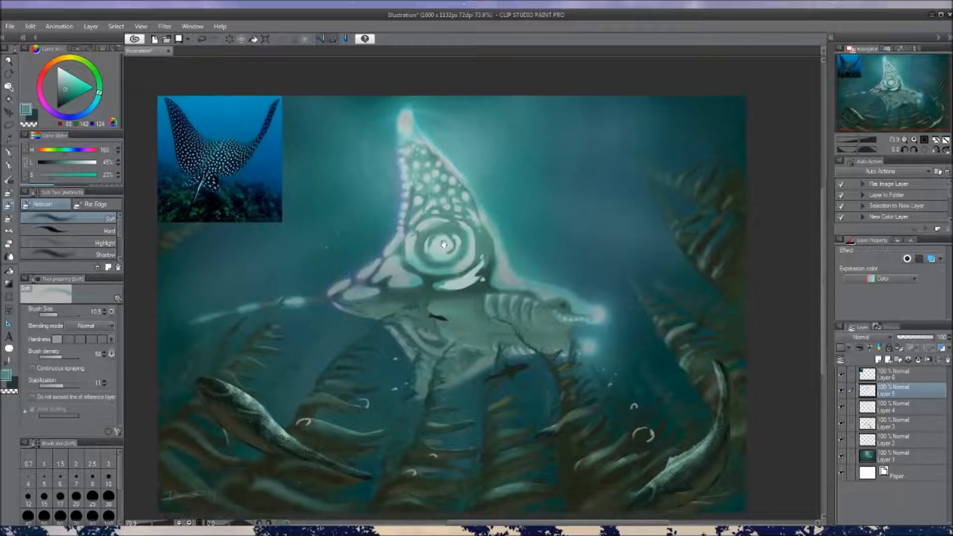
alt+click(458, 231)
drag(443, 250, 442, 270)
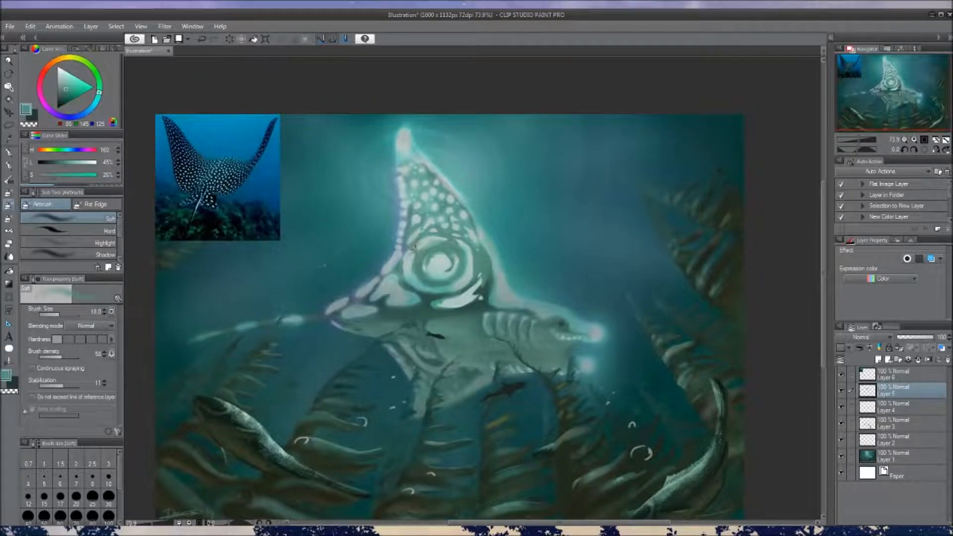
drag(436, 298, 419, 285)
scroll(428, 278, down, 5)
drag(486, 249, 481, 277)
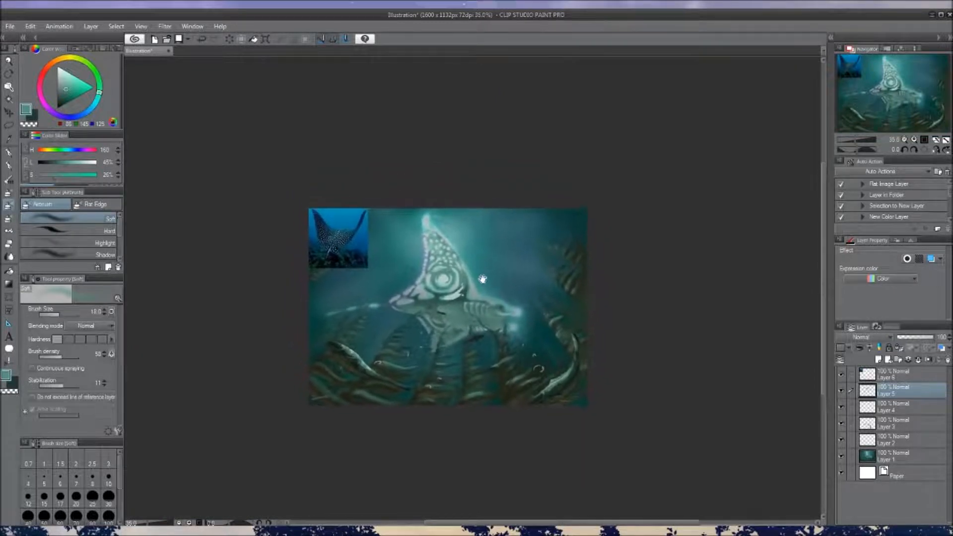
scroll(482, 276, up, 5)
alt+click(433, 242)
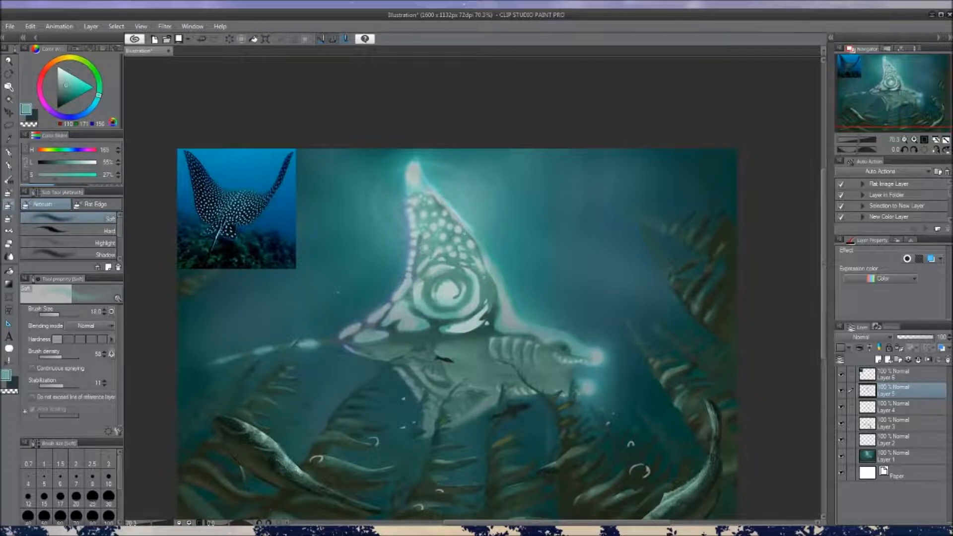
scroll(461, 265, down, 5)
scroll(465, 264, up, 5)
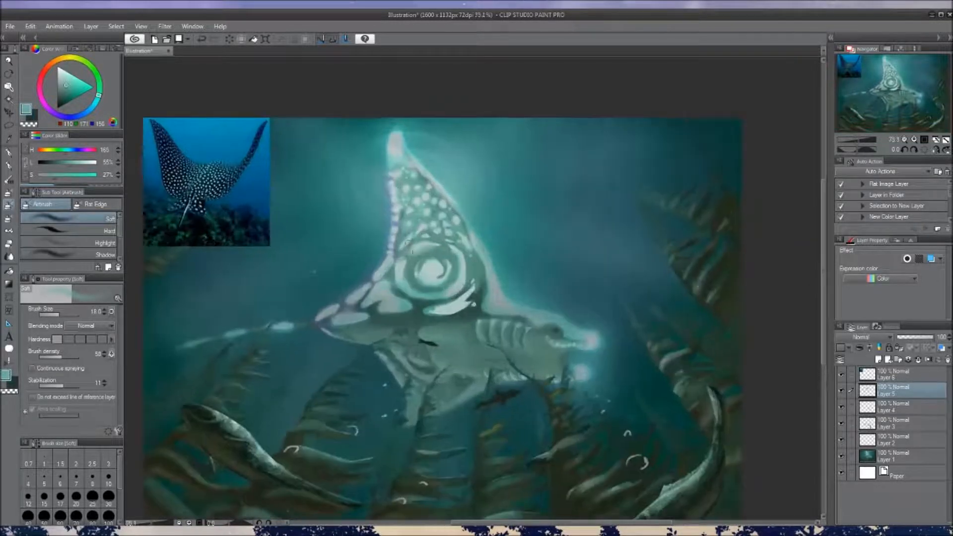
Reduce the airbrush to size 14.5 and touch up the spots directly above the spiral with sampled pale teal
key(bracketleft)
key(bracketleft)
alt+click(402, 246)
alt+click(420, 230)
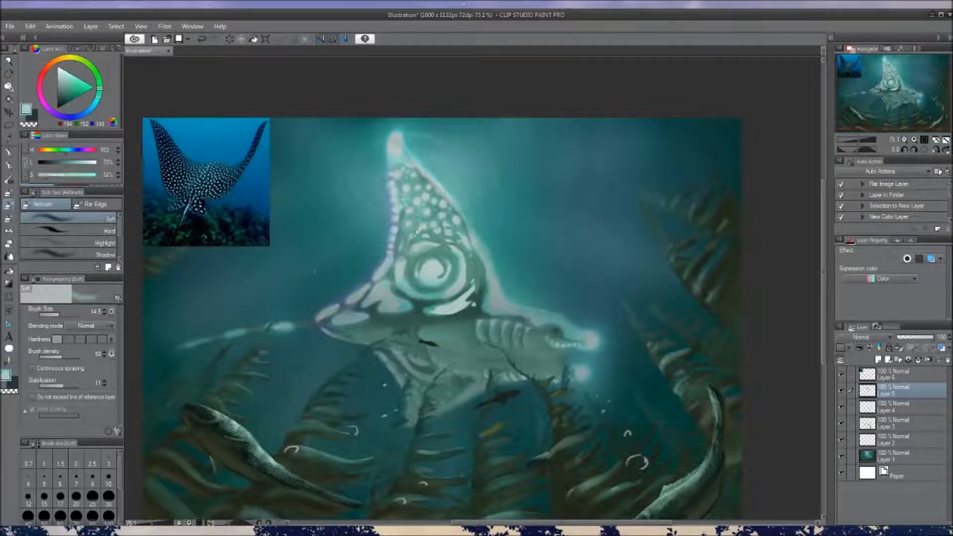
alt+click(416, 232)
Examine the whole illustration and compare the dorsal fin with and without the Layer 5 markings
scroll(432, 228, down, 4)
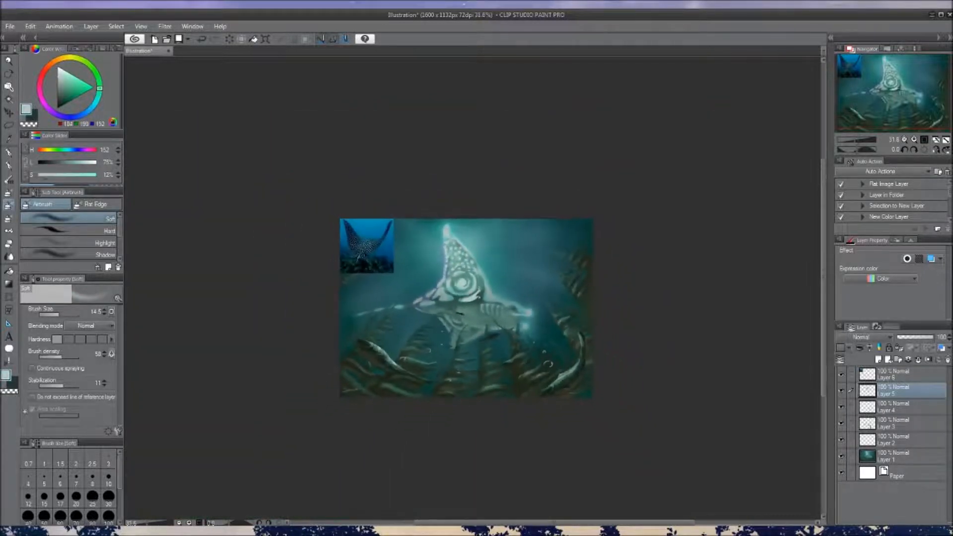
drag(487, 280, 494, 317)
scroll(471, 291, up, 1)
drag(481, 285, 483, 298)
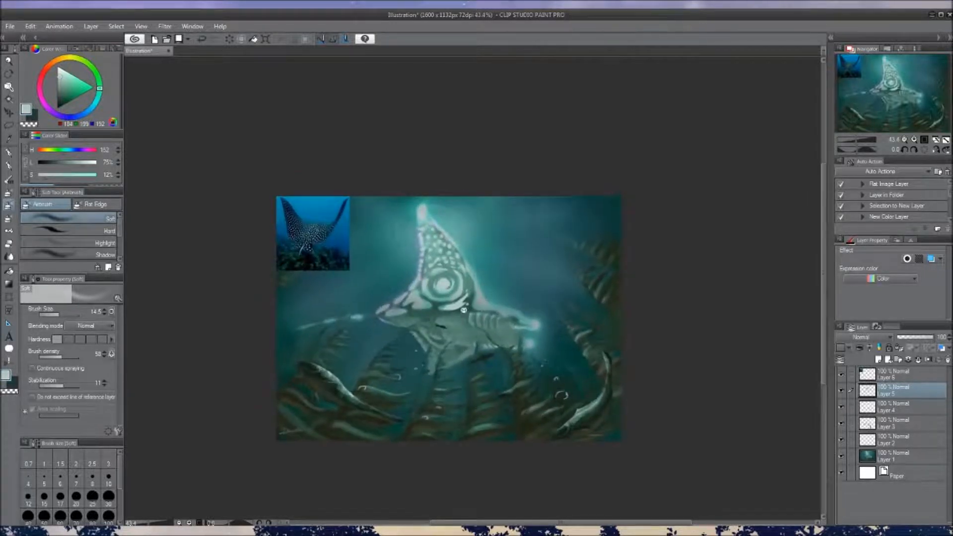
scroll(464, 306, up, 1)
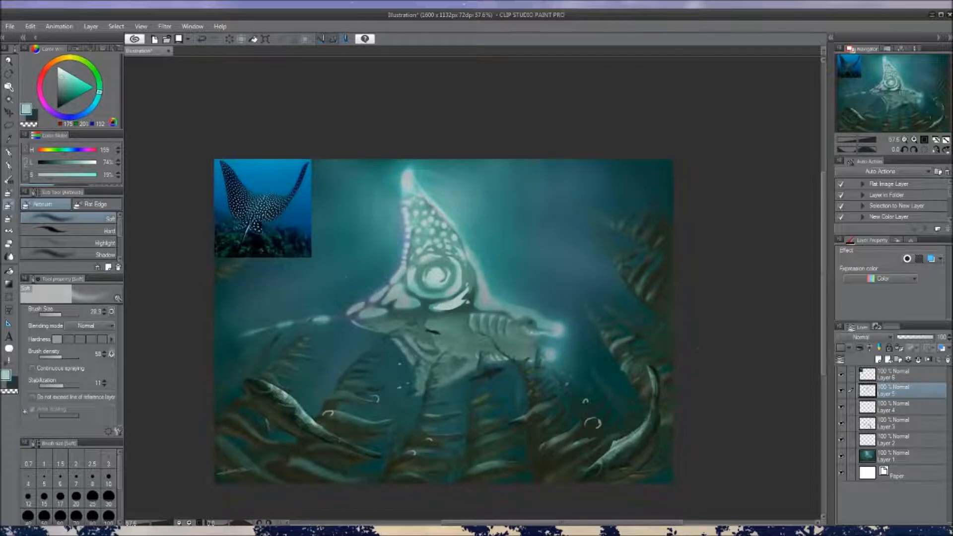
click(841, 390)
click(841, 392)
click(841, 393)
click(841, 394)
drag(532, 323, 546, 326)
Try fine mid-teal strokes on the spiral's front rings with a smaller airbrush, and undo them
key(bracketleft)
key(bracketleft)
key(bracketleft)
key(bracketleft)
alt+click(461, 274)
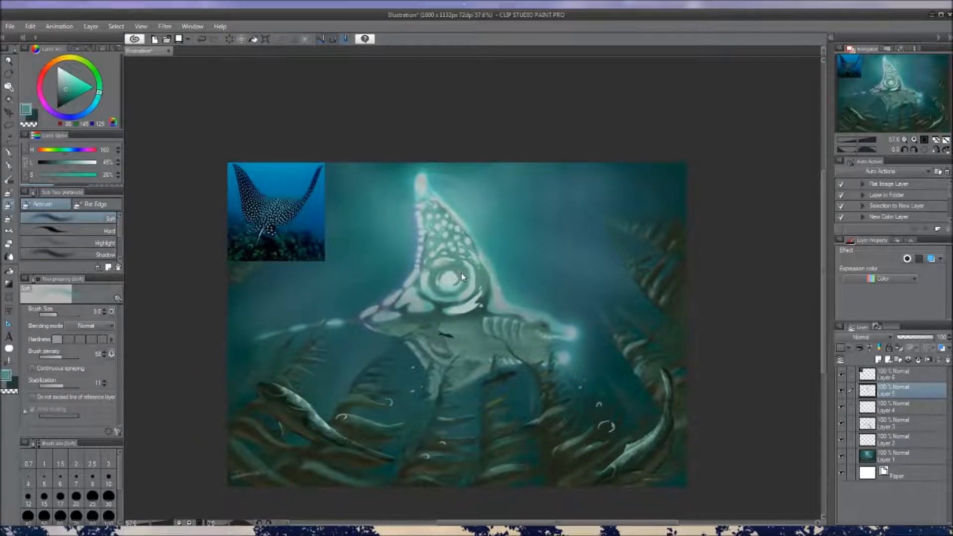
key(ctrl+z)
mouse_move(469, 289)
mouse_down()
mouse_move(472, 276)
mouse_move(483, 277)
mouse_up()
key(ctrl+z)
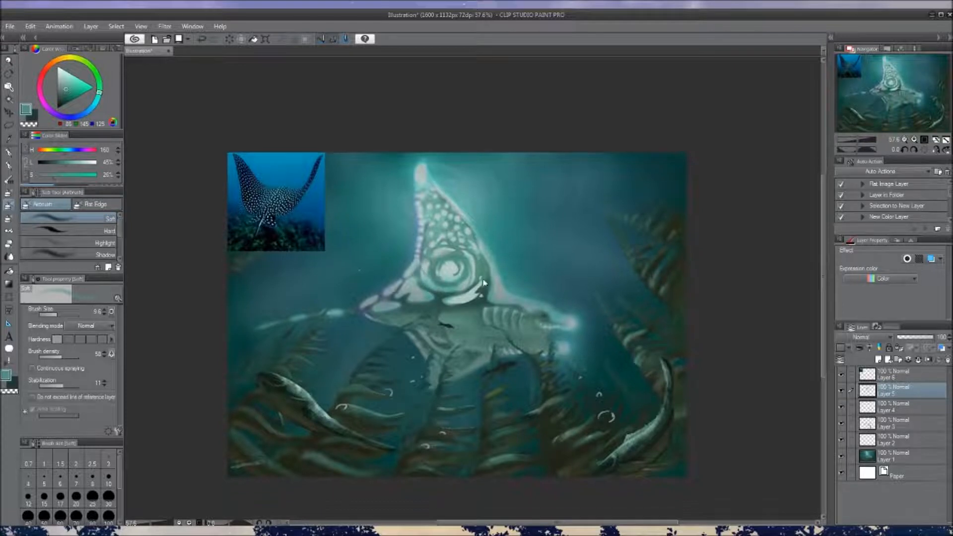
Try sampled dark teal strokes around the spiral's outer ring and lower edge, undoing the unwanted ones
scroll(482, 290, down, 6)
scroll(481, 290, up, 8)
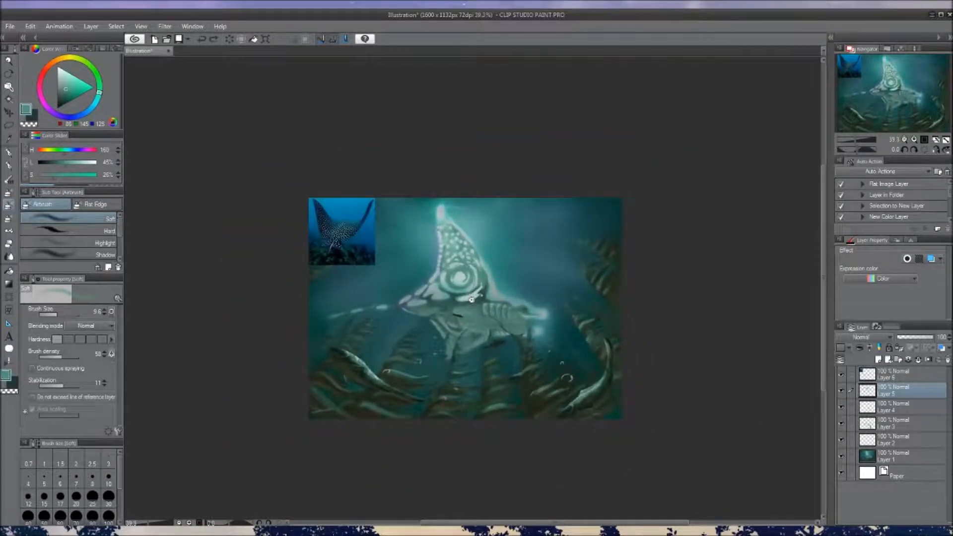
alt+click(443, 293)
drag(462, 288, 471, 272)
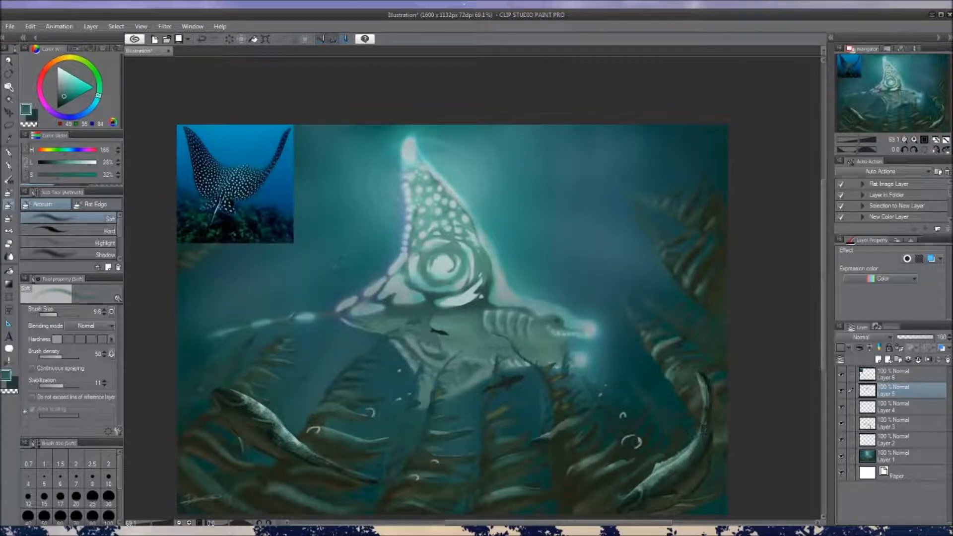
key(ctrl+z)
key(ctrl+z)
drag(408, 273, 425, 284)
key(ctrl+z)
mouse_move(482, 291)
mouse_down()
mouse_move(491, 271)
mouse_move(481, 277)
mouse_move(487, 301)
mouse_up()
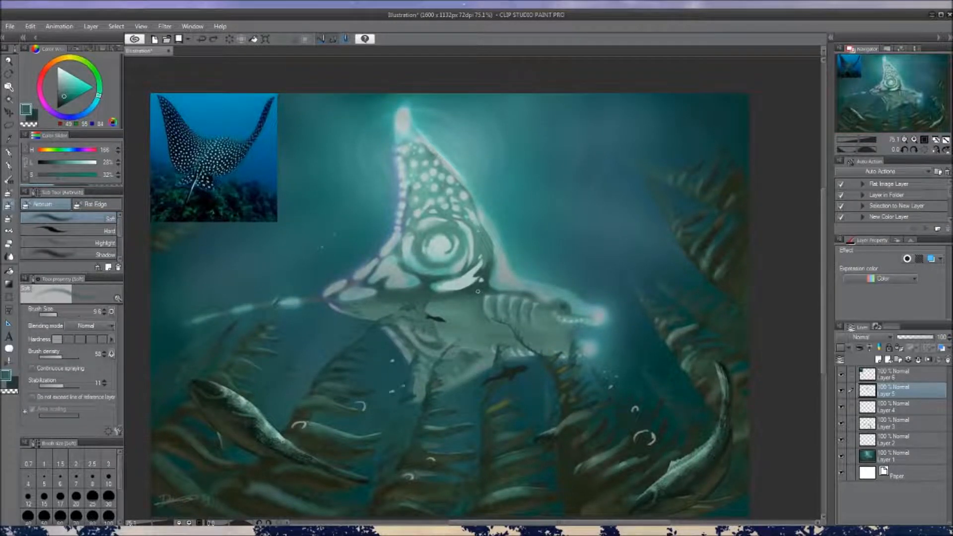
Try strokes of different airbrush sizes on the crescent's front end beneath the spiral, and undo them
drag(515, 251, 518, 273)
scroll(501, 270, up, 2)
alt+click(501, 275)
key(bracketright)
key(ctrl+z)
drag(495, 276, 505, 272)
key(bracketleft)
key(ctrl+z)
key(ctrl+z)
alt+click(502, 270)
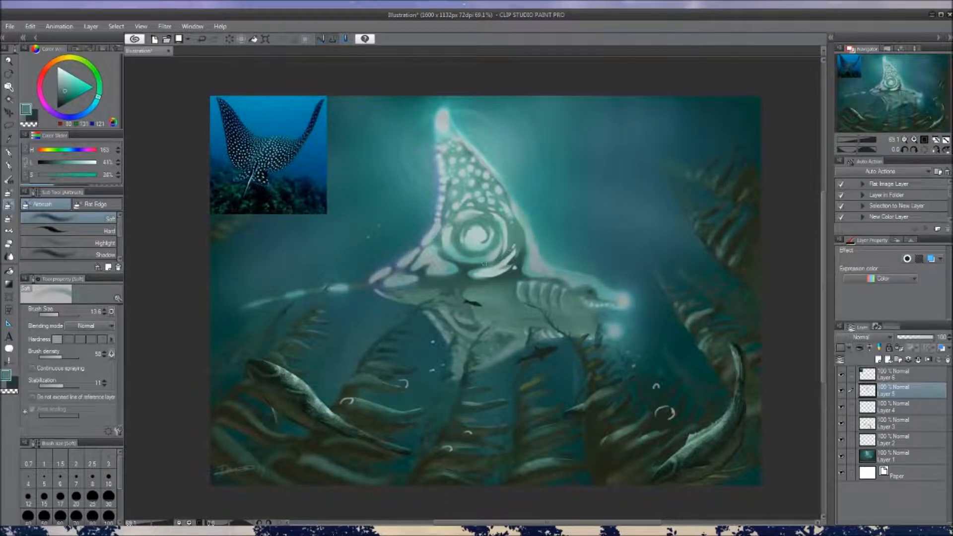
Reshape the crescent beneath the spiral with sampled teal tones at airbrush size 13.6
drag(534, 258, 513, 262)
mouse_move(493, 294)
mouse_down()
mouse_move(467, 293)
mouse_move(503, 292)
mouse_up()
alt+click(498, 256)
alt+click(469, 274)
drag(492, 270, 497, 315)
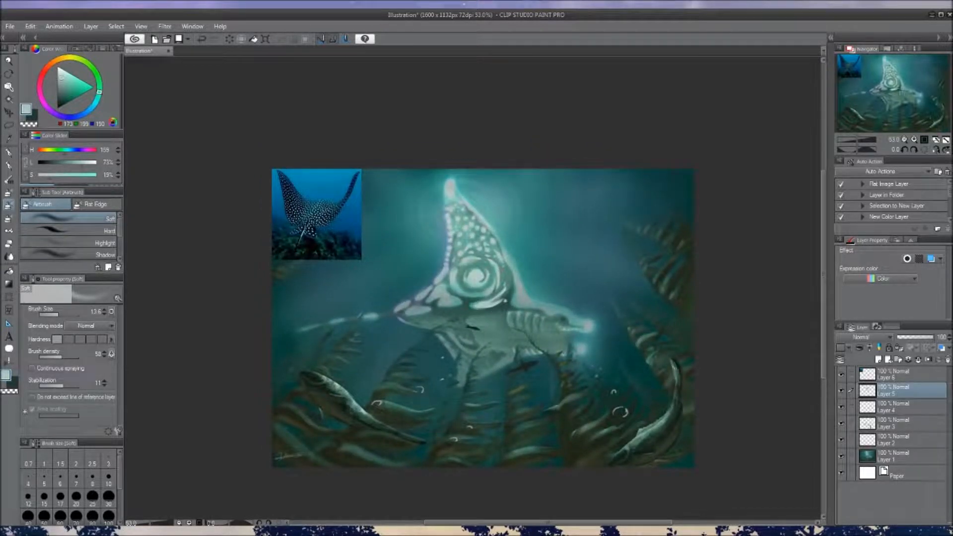
drag(475, 272, 484, 233)
alt+click(484, 233)
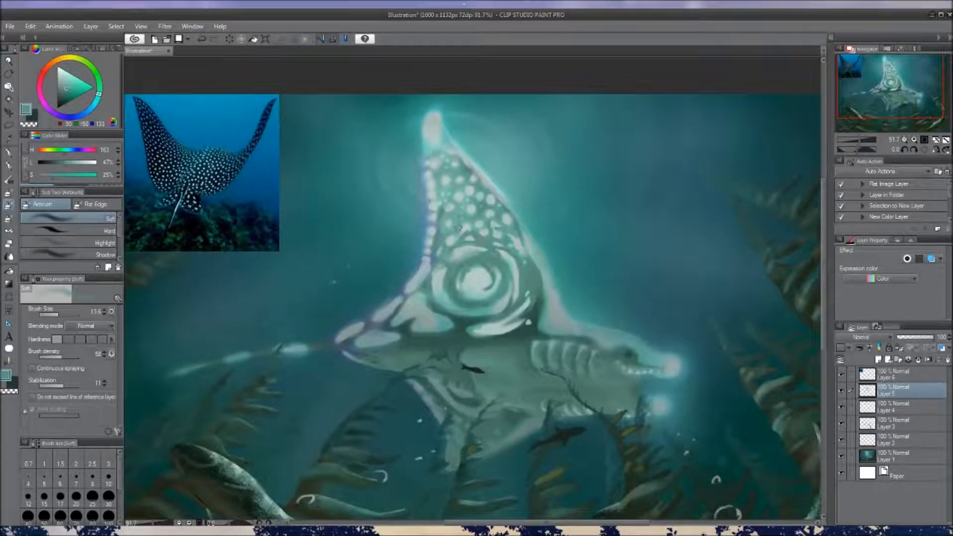
Redefine the gaps around the spiral's lower rings with sampled mid and dark teal
drag(495, 271, 476, 273)
mouse_move(513, 300)
mouse_down()
mouse_move(482, 294)
mouse_move(483, 302)
mouse_up()
alt+click(445, 306)
drag(459, 305, 514, 260)
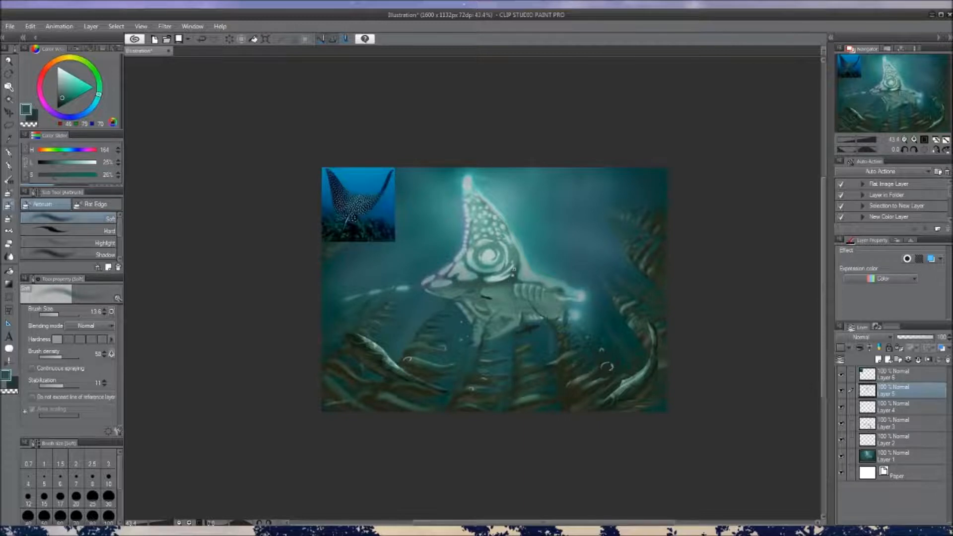
Extend the pale teal crescent up the spiral's front side and touch up the area above the spiral
scroll(504, 266, up, 3)
alt+click(520, 264)
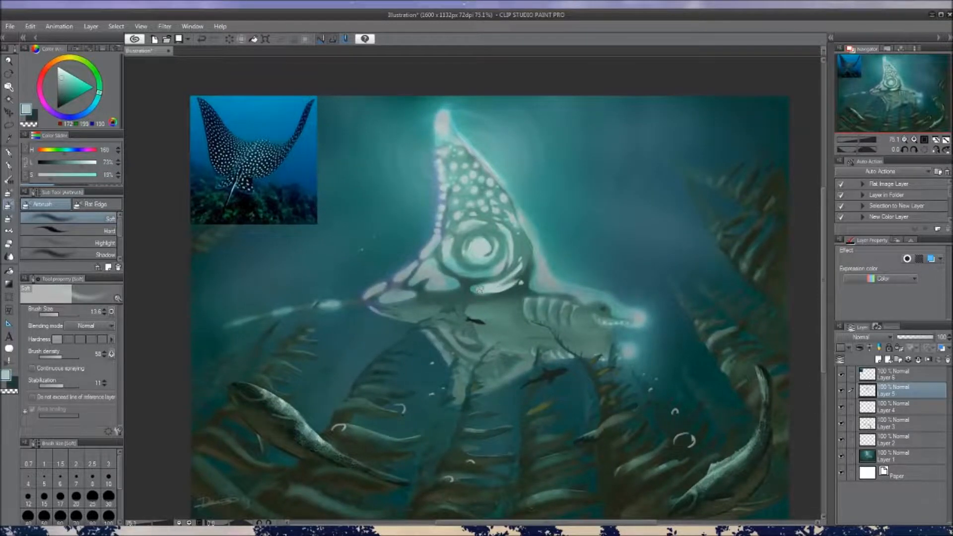
drag(524, 251, 519, 232)
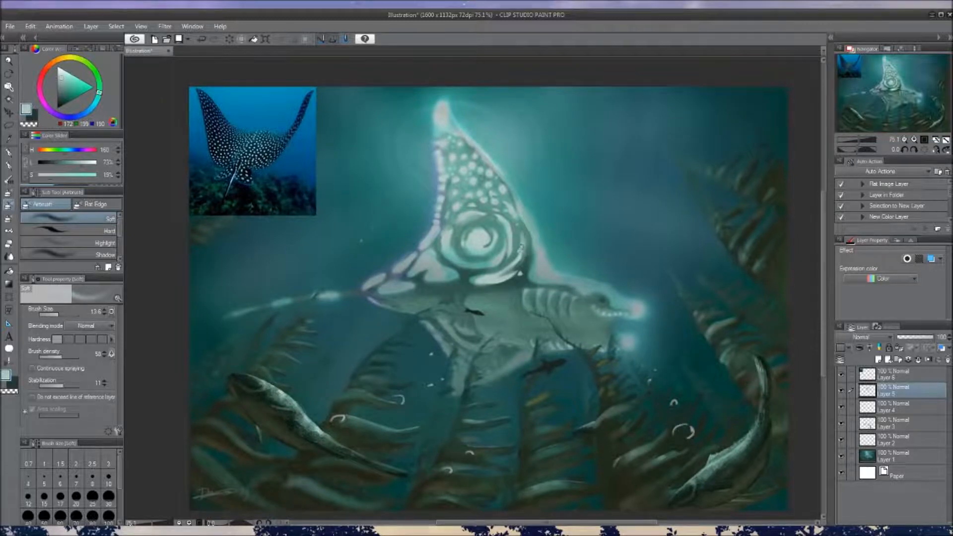
scroll(505, 289, down, 4)
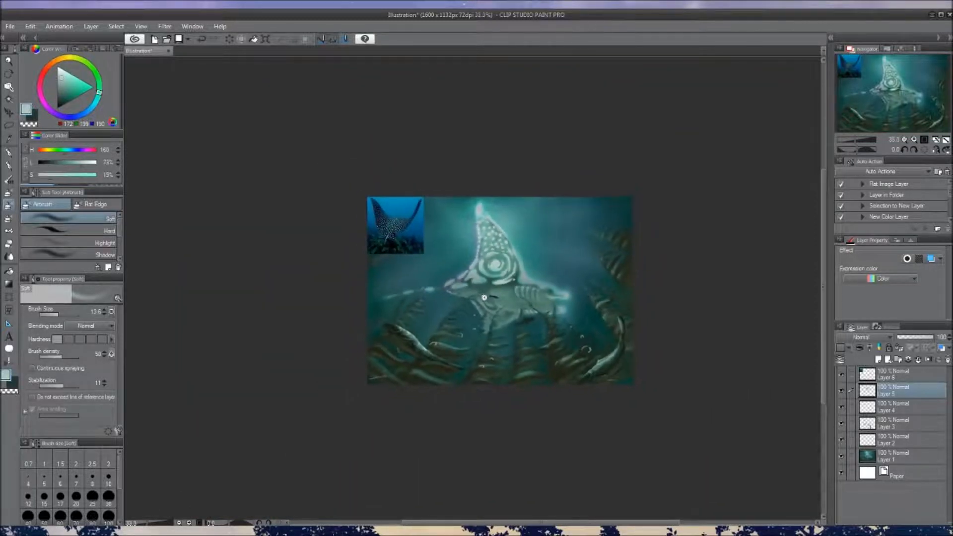
drag(506, 306, 483, 294)
scroll(462, 299, up, 4)
alt+click(449, 264)
drag(477, 231, 483, 231)
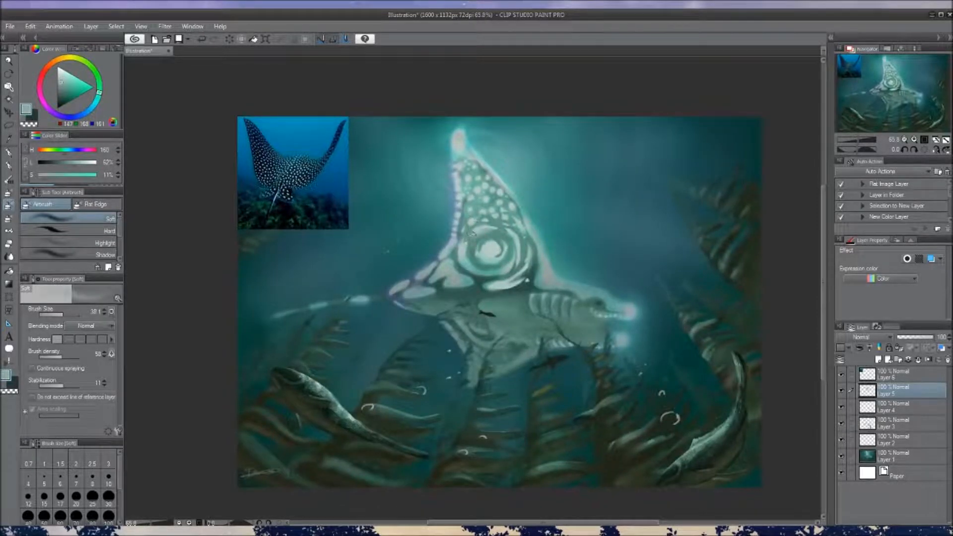
Switch to G-pen 2 and paint a pale teal band rising to a peak over the top of the spiral
key(p)
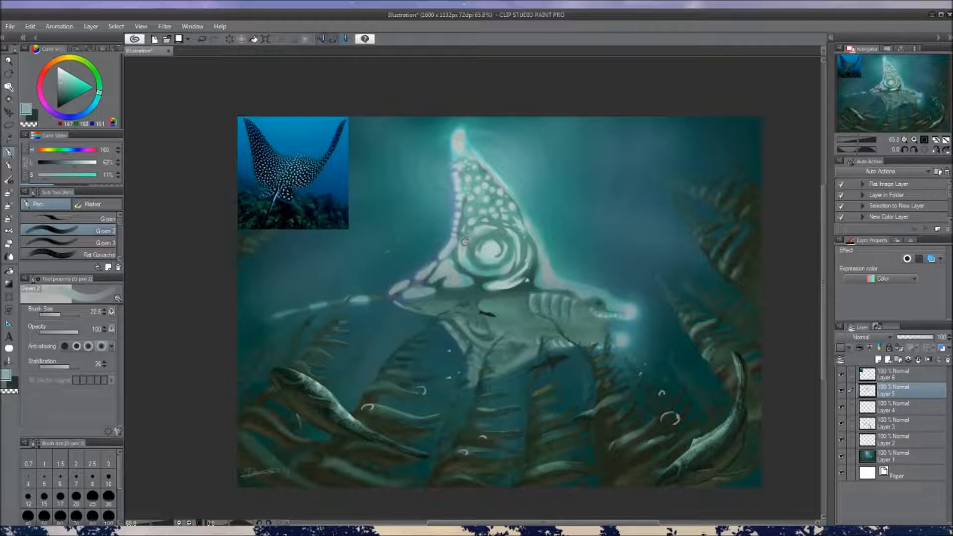
alt+click(461, 248)
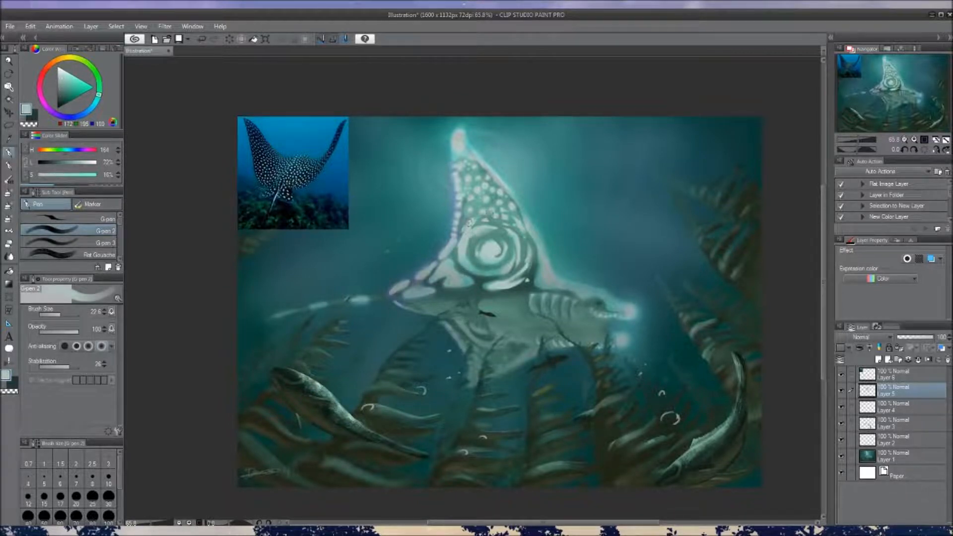
alt+click(490, 213)
alt+click(488, 213)
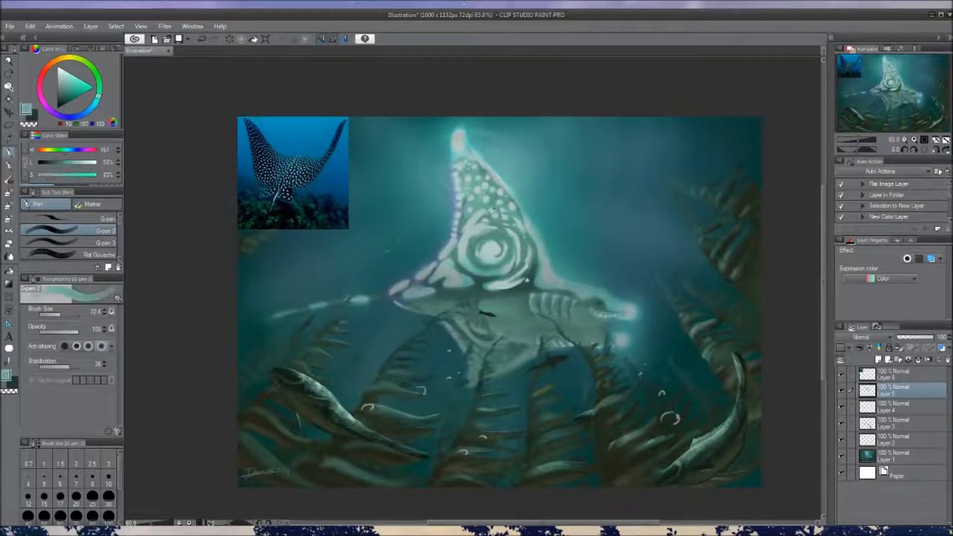
alt+click(464, 235)
drag(465, 236, 483, 215)
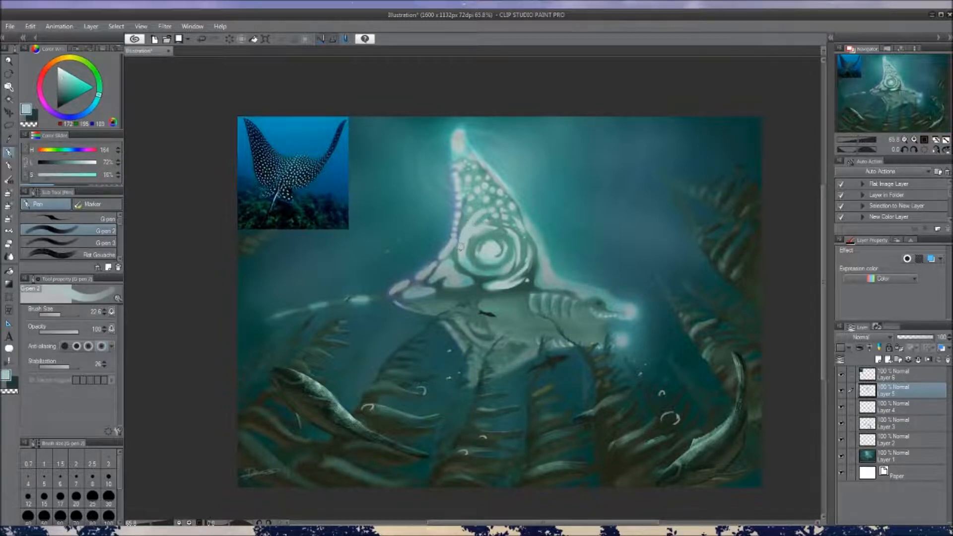
mouse_move(483, 213)
mouse_down()
mouse_move(511, 226)
mouse_move(517, 239)
mouse_move(508, 218)
mouse_move(483, 239)
mouse_move(486, 225)
mouse_move(495, 227)
mouse_move(483, 202)
mouse_move(496, 216)
mouse_up()
alt+click(478, 236)
alt+click(488, 219)
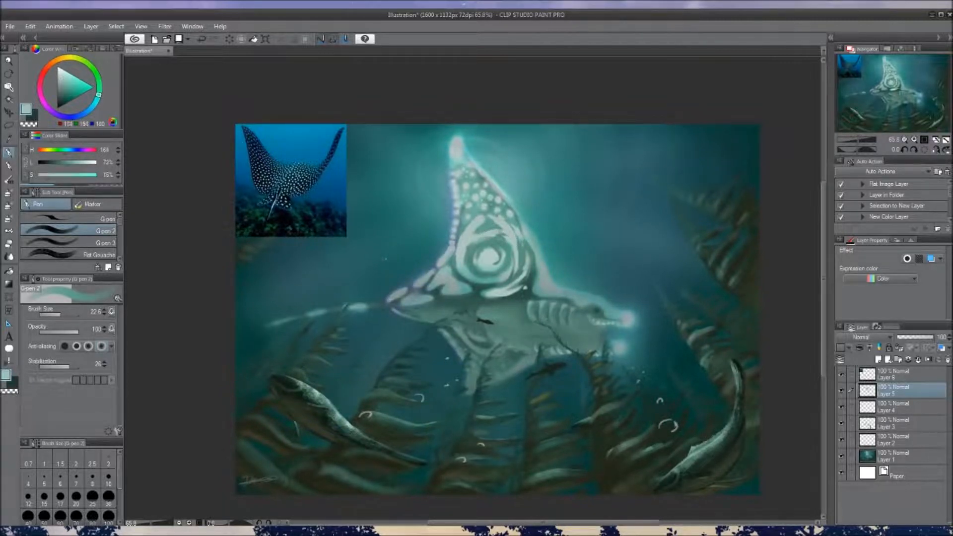
Enlarge and join the pale spots in the upper dorsal fin with sampled teal tones
alt+click(499, 221)
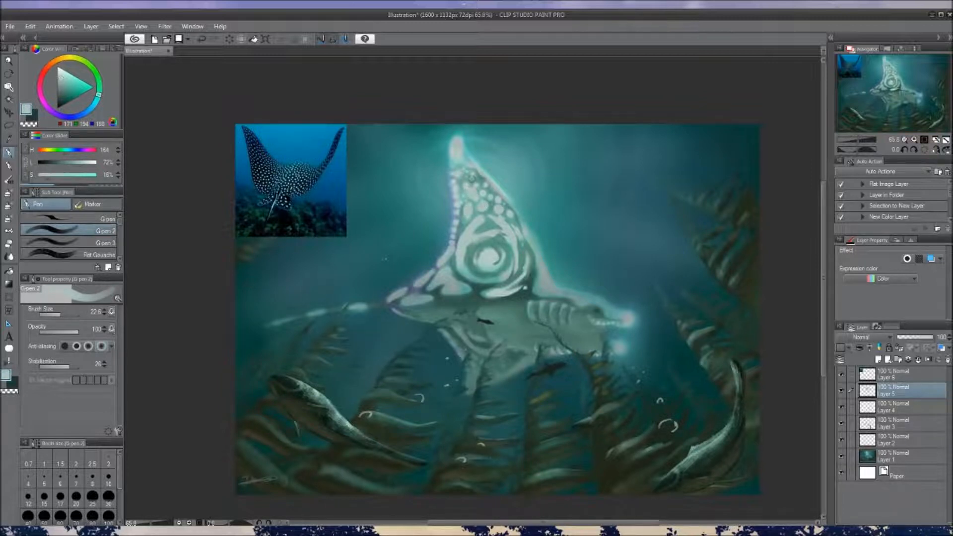
alt+click(473, 192)
alt+click(493, 257)
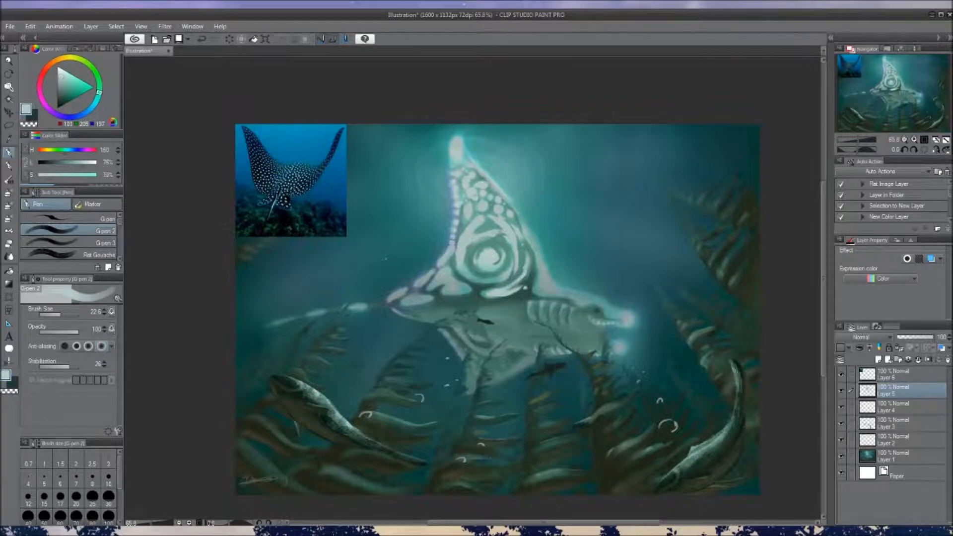
drag(496, 252, 506, 279)
alt+click(480, 207)
drag(479, 199, 458, 223)
mouse_move(491, 250)
mouse_down()
mouse_move(462, 279)
mouse_move(513, 274)
mouse_move(519, 303)
mouse_up()
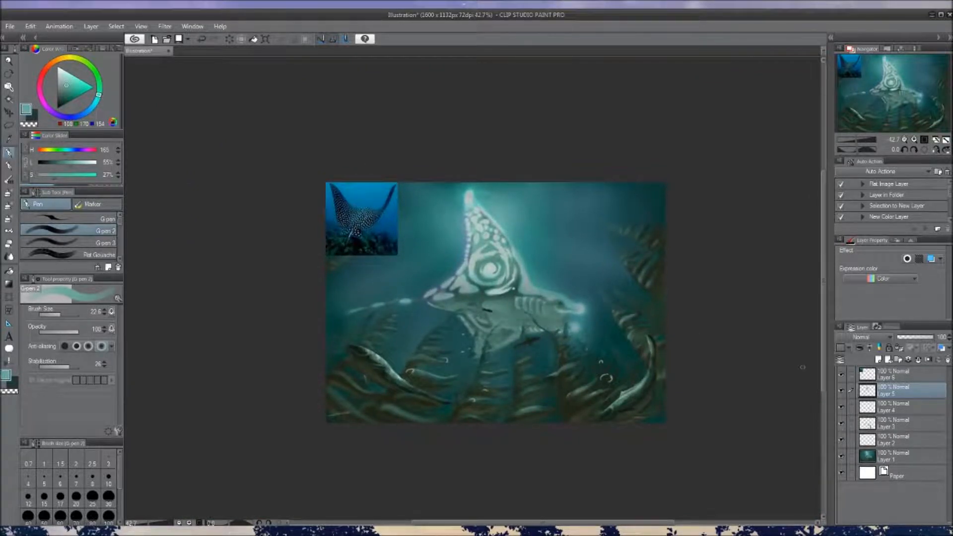
Erase the reworked dorsal fin markings on Layer 5 using the Oil Pastel brush with transparent colour
click(842, 393)
click(842, 391)
key(b)
drag(460, 266, 487, 268)
key(c)
drag(465, 210, 489, 269)
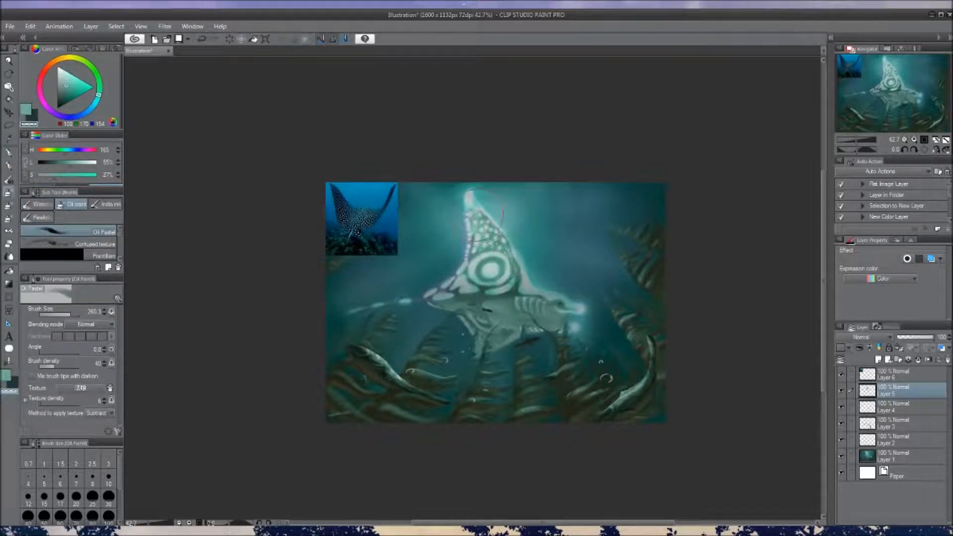
drag(671, 342, 640, 327)
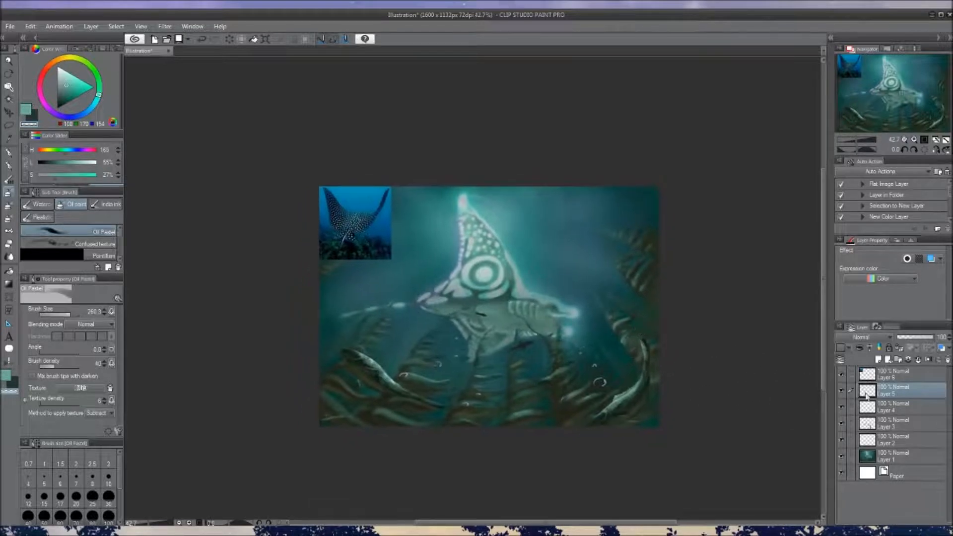
Hide Layer 6 with the ray reference photo and select Layers 1 to 5 together
click(842, 377)
drag(641, 360, 642, 350)
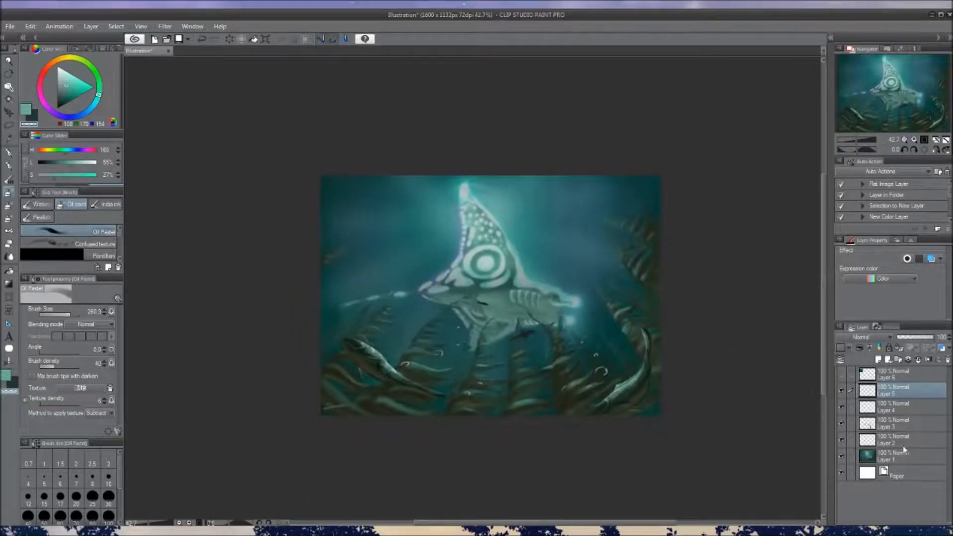
click(899, 459)
shift+click(898, 380)
click(898, 395)
shift+click(906, 461)
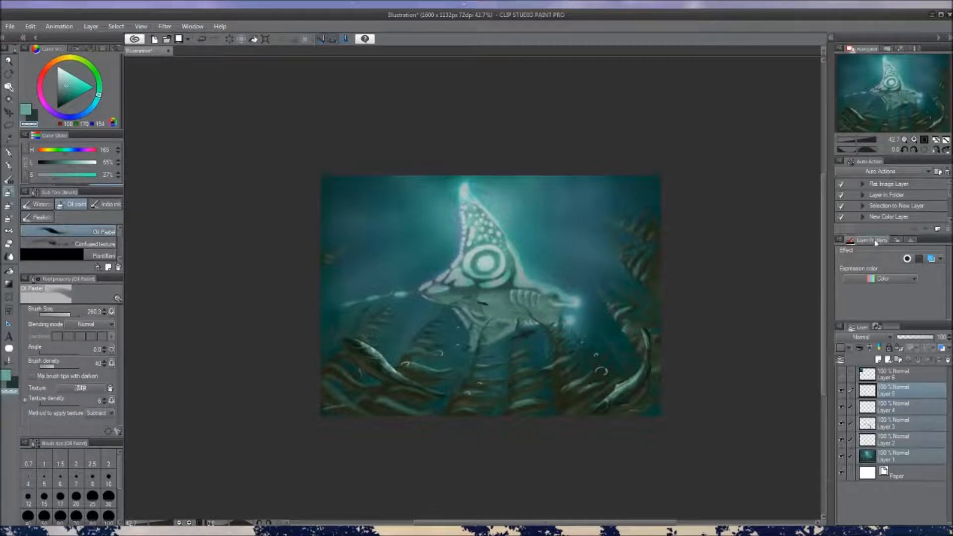
Create a merged copy of the selected Layers 1 to 5 above Layer 5
double_click(886, 211)
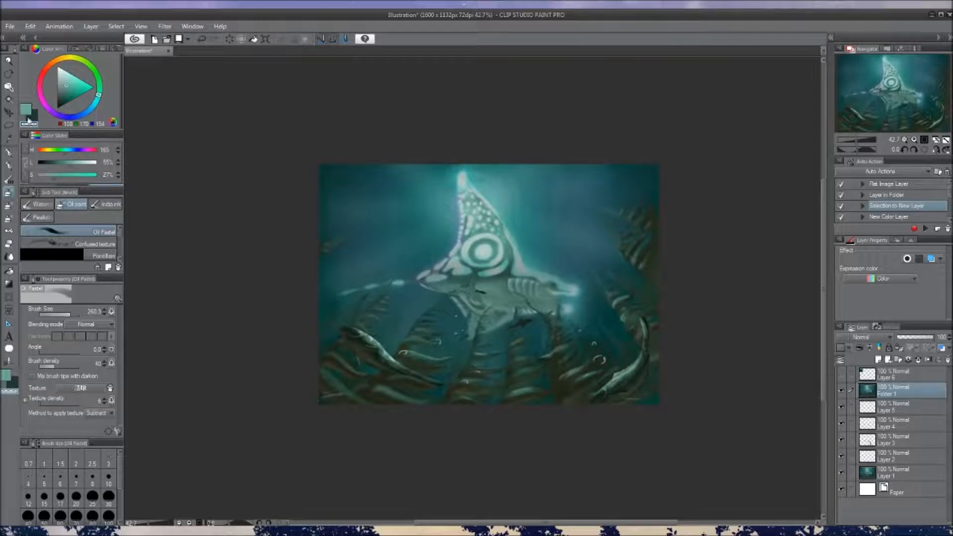
click(9, 126)
mouse_move(520, 281)
mouse_down()
mouse_move(519, 291)
mouse_move(516, 278)
mouse_up()
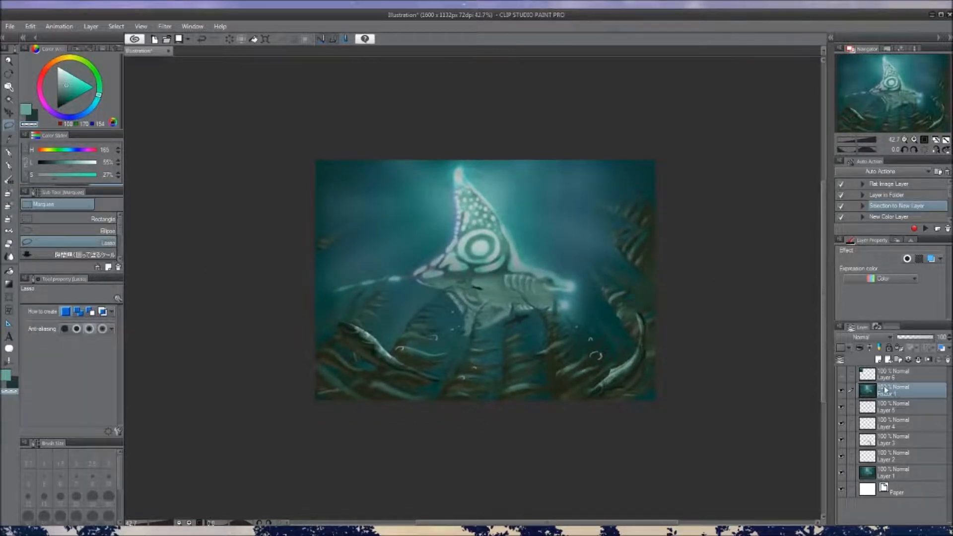
Add a new layer above Folder 1, fill it with black, and set its blending mode to Color
click(878, 359)
click(58, 107)
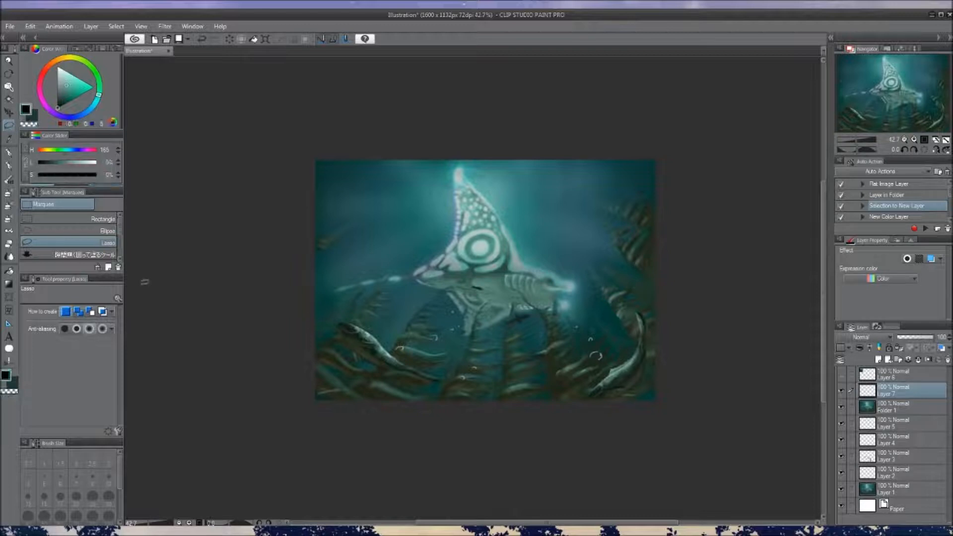
key(g)
key(g)
click(494, 279)
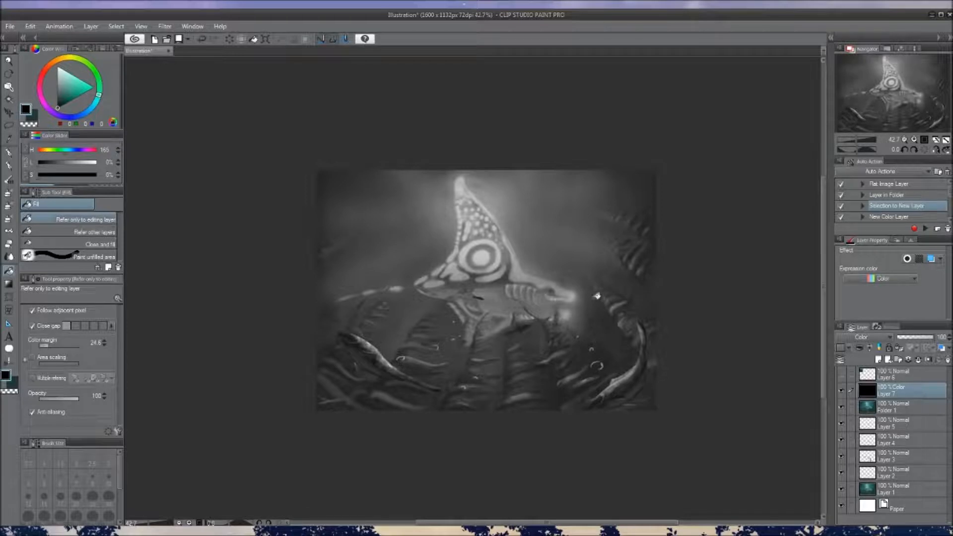
Examine the illustration's light and dark values in greyscale and hide the black Layer 7
mouse_move(531, 378)
mouse_down()
mouse_move(511, 379)
mouse_move(517, 392)
mouse_up()
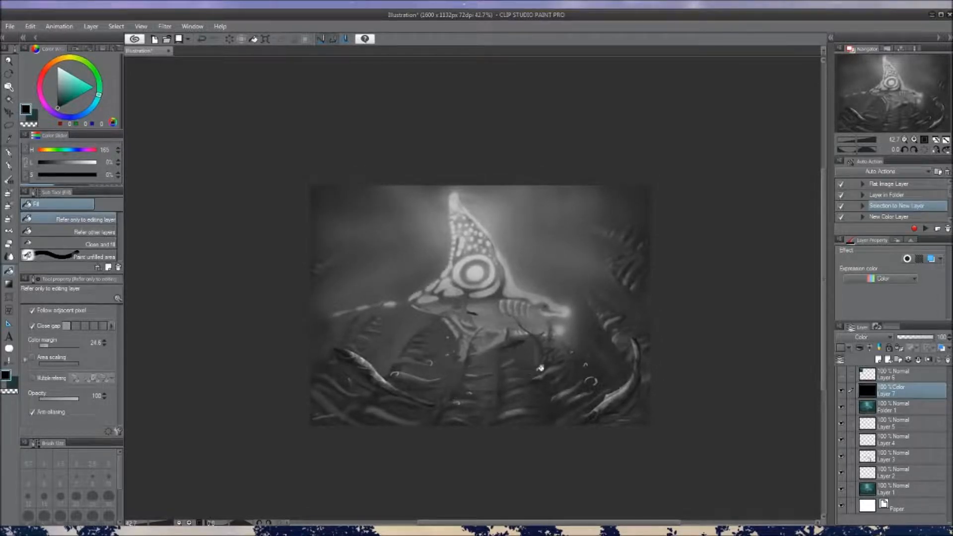
drag(602, 362, 589, 336)
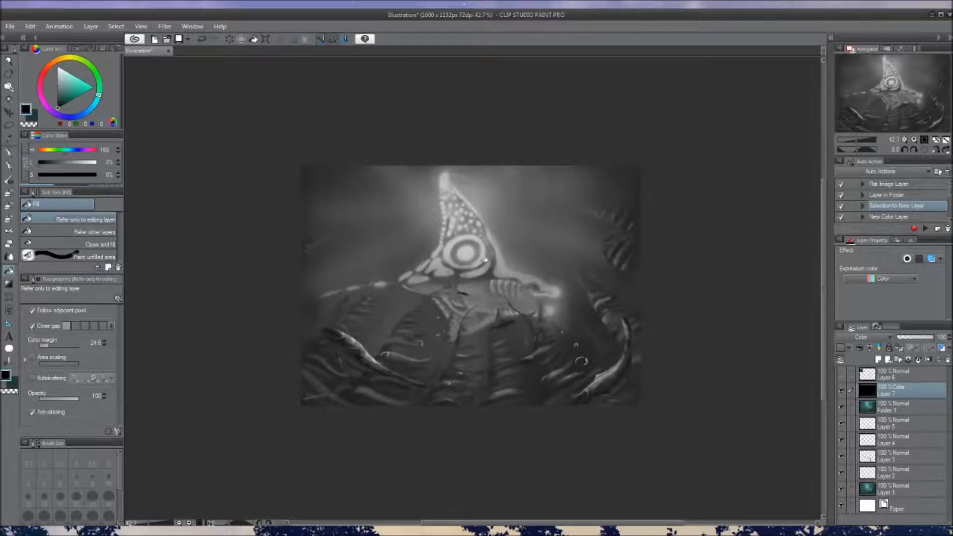
mouse_move(506, 318)
mouse_down()
mouse_move(504, 288)
mouse_move(525, 301)
mouse_up()
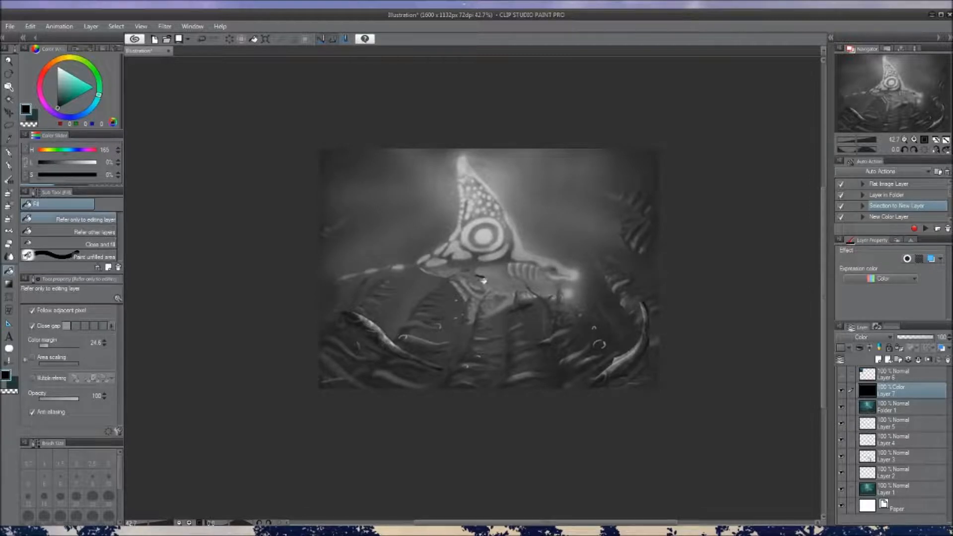
drag(583, 272, 585, 298)
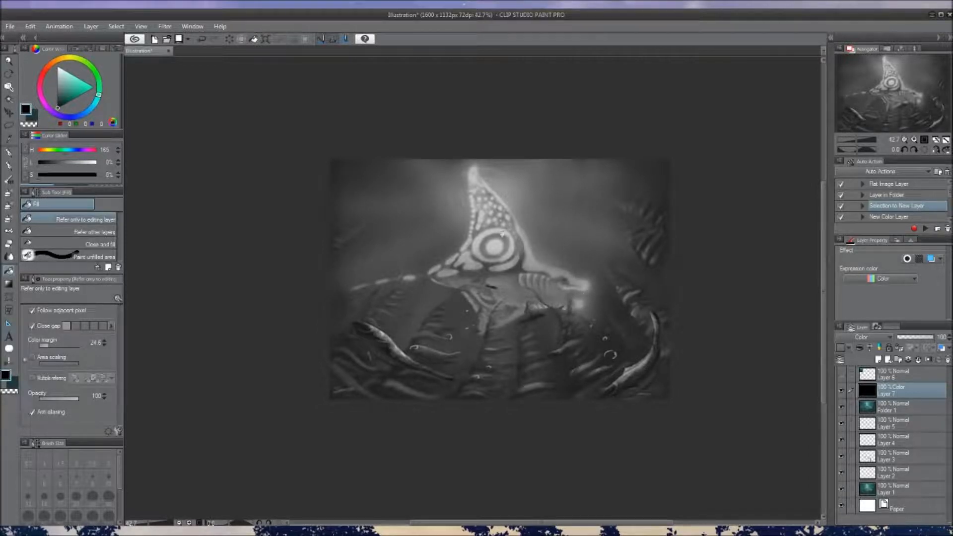
drag(555, 278, 558, 296)
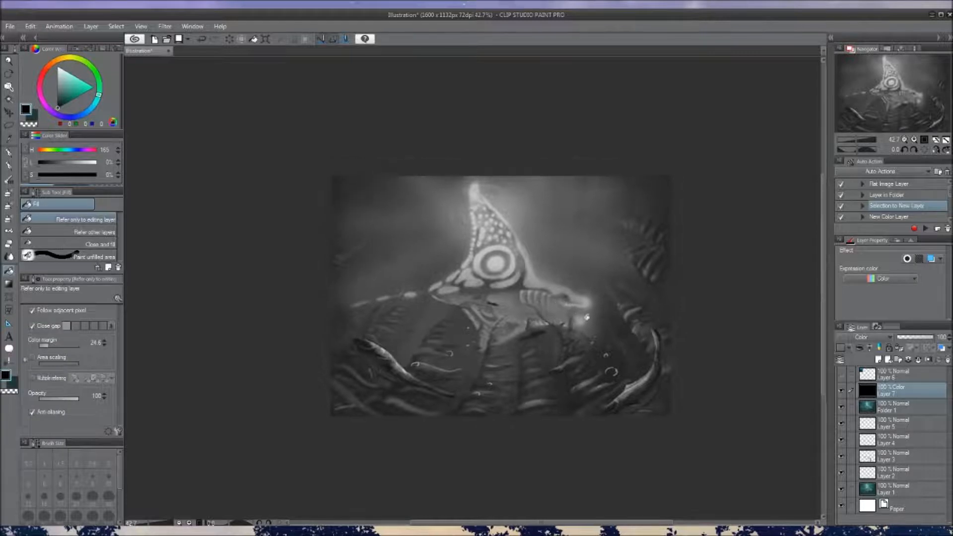
click(840, 391)
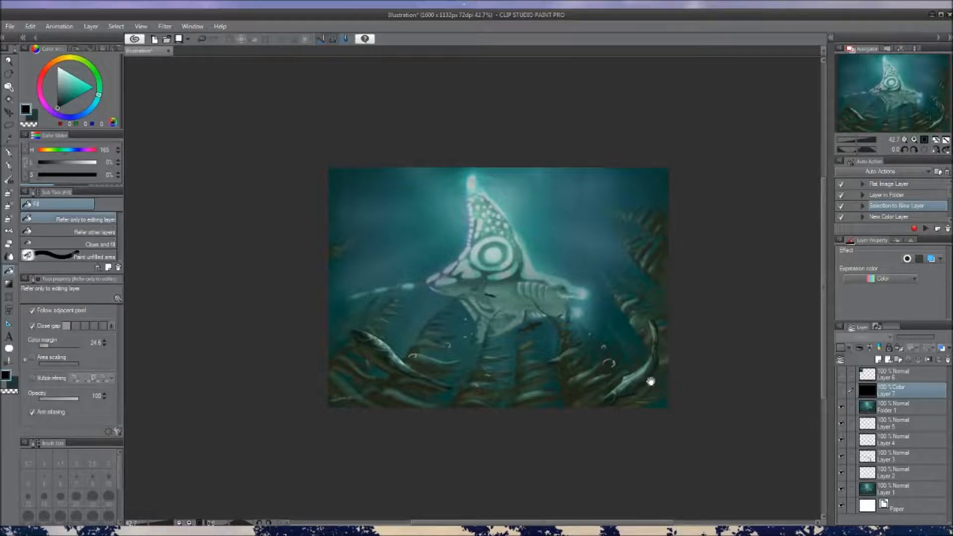
drag(652, 382, 643, 370)
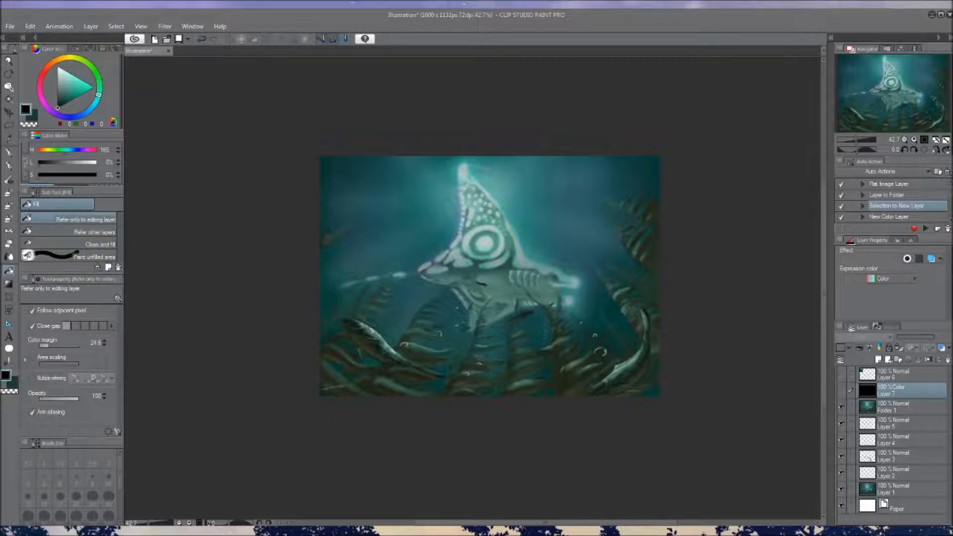
drag(559, 242, 552, 262)
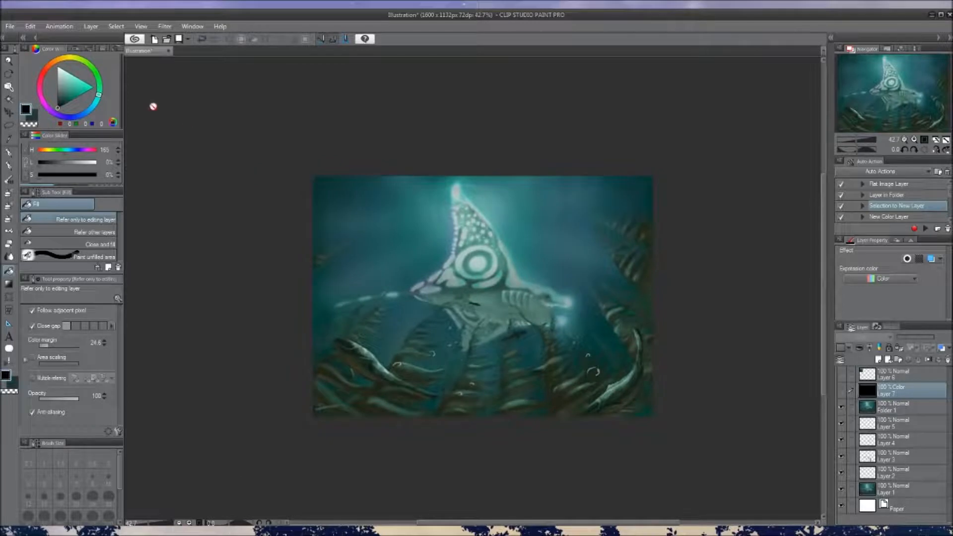
Choose a bright sky blue and add a new Color-mode layer directly above Folder 1
click(91, 110)
click(83, 81)
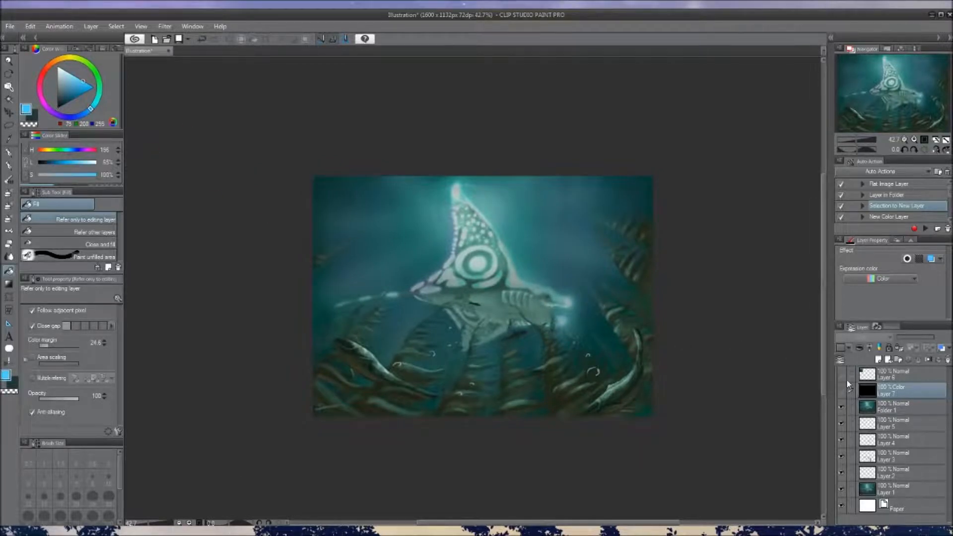
click(900, 403)
click(878, 360)
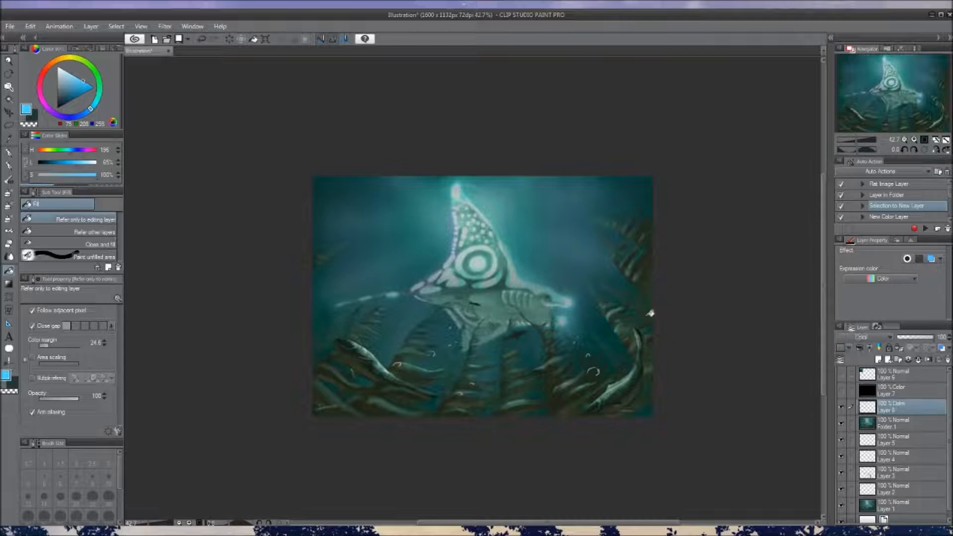
Tint the upper water around the dorsal fin blue on Layer 8 with the Oil Pastel brush
key(b)
drag(425, 192, 404, 260)
key([)
mouse_move(408, 189)
mouse_down()
mouse_move(388, 263)
mouse_move(363, 222)
mouse_move(396, 172)
mouse_move(417, 192)
mouse_move(438, 176)
mouse_move(429, 227)
mouse_move(411, 190)
mouse_move(479, 185)
mouse_move(436, 159)
mouse_move(467, 158)
mouse_move(528, 228)
mouse_move(528, 178)
mouse_move(552, 172)
mouse_move(559, 251)
mouse_move(570, 258)
mouse_move(555, 270)
mouse_move(595, 174)
mouse_move(610, 189)
mouse_up()
key(])
key([)
mouse_move(394, 239)
mouse_down()
mouse_move(434, 251)
mouse_move(371, 270)
mouse_move(395, 269)
mouse_move(357, 257)
mouse_move(366, 195)
mouse_move(341, 215)
mouse_move(336, 179)
mouse_move(406, 218)
mouse_move(379, 256)
mouse_move(420, 261)
mouse_move(405, 275)
mouse_up()
key(])
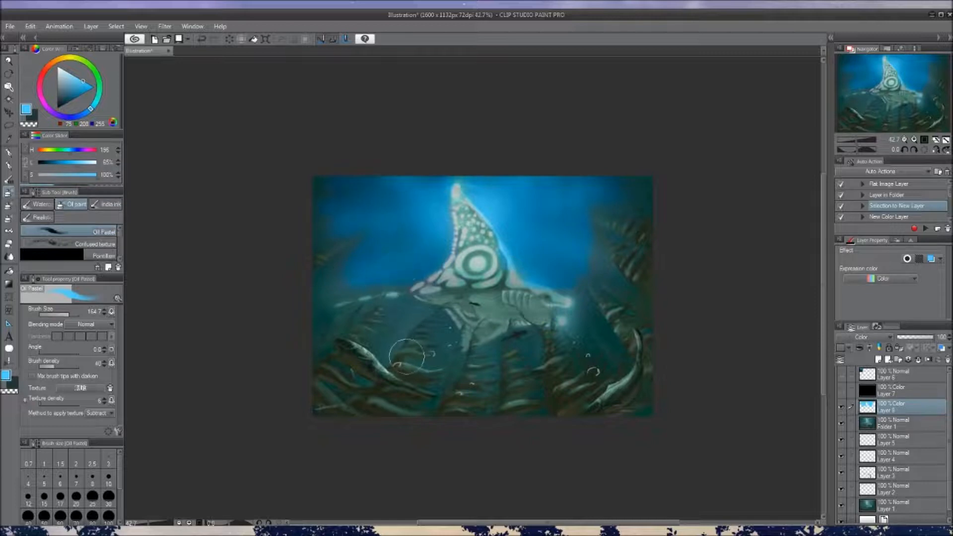
Spread the blue over the water's outer edges and beneath the creature with a large Soft airbrush
key(b)
drag(331, 228, 368, 167)
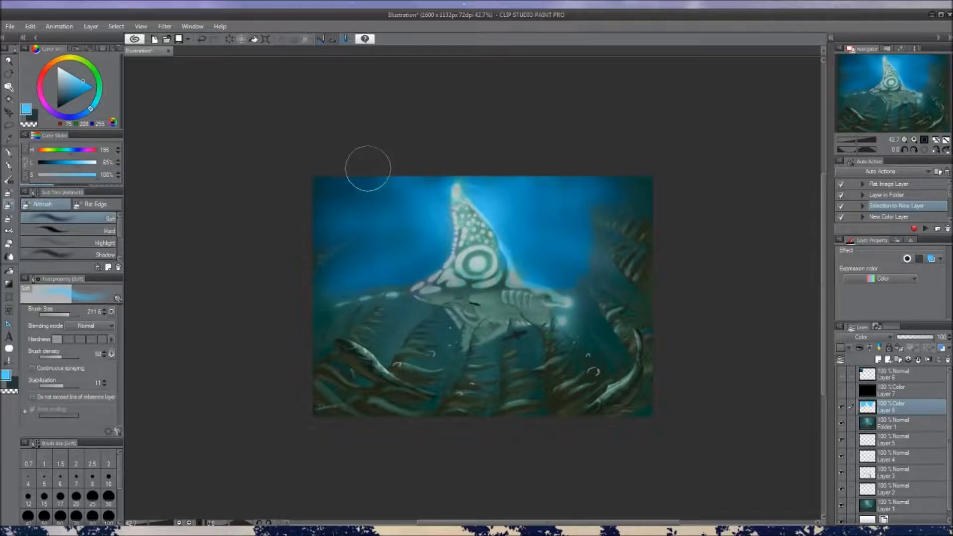
drag(589, 244, 608, 267)
mouse_move(397, 323)
mouse_down()
mouse_move(374, 305)
mouse_move(307, 313)
mouse_move(307, 327)
mouse_move(347, 287)
mouse_move(433, 306)
mouse_move(426, 320)
mouse_move(439, 352)
mouse_move(453, 331)
mouse_move(494, 352)
mouse_move(536, 340)
mouse_up()
Reduce the Soft airbrush size and tint the water below the creature's head and between the seaweed blue
key(bracketleft)
key(bracketleft)
key(bracketleft)
key(bracketleft)
key(bracketleft)
key(bracketleft)
key(bracketleft)
key(bracketleft)
key(bracketright)
key(bracketright)
key(bracketright)
key(bracketright)
mouse_move(580, 301)
mouse_down()
mouse_move(565, 321)
mouse_move(586, 324)
mouse_move(590, 343)
mouse_up()
drag(537, 359, 532, 349)
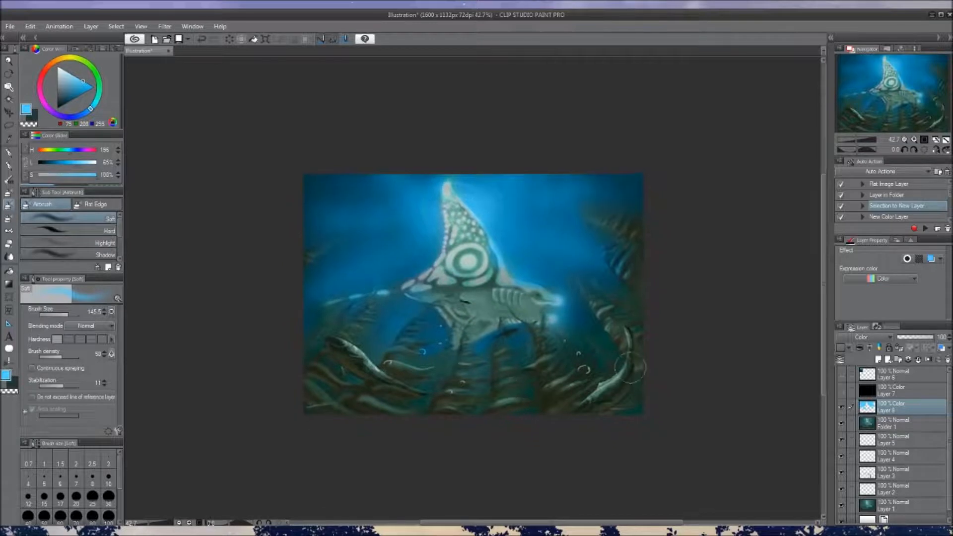
Airbrush more blue into the remaining gaps among the lower seaweed at brush size 130.8
drag(618, 356, 581, 334)
drag(551, 233, 565, 242)
ctrl+alt+drag(350, 334, 339, 331)
drag(444, 362, 441, 354)
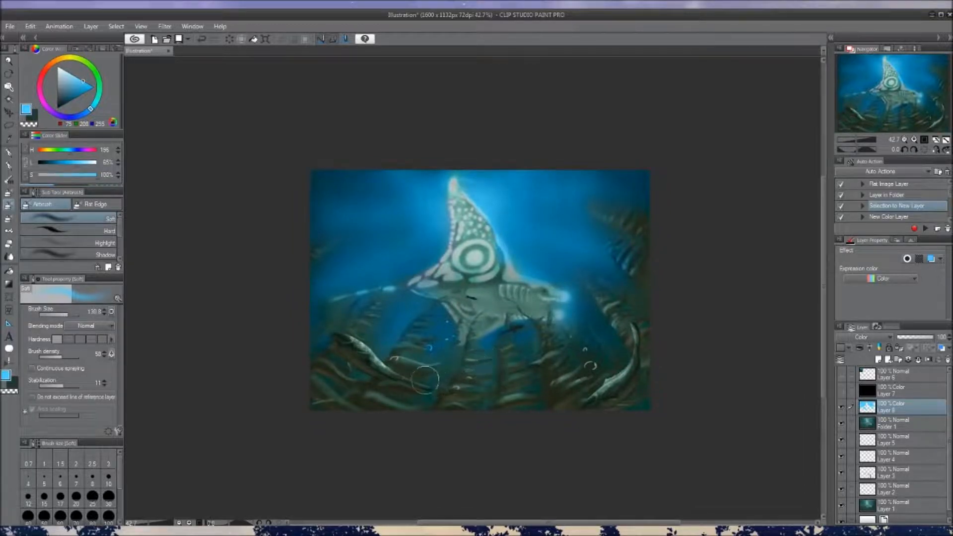
drag(528, 353, 527, 354)
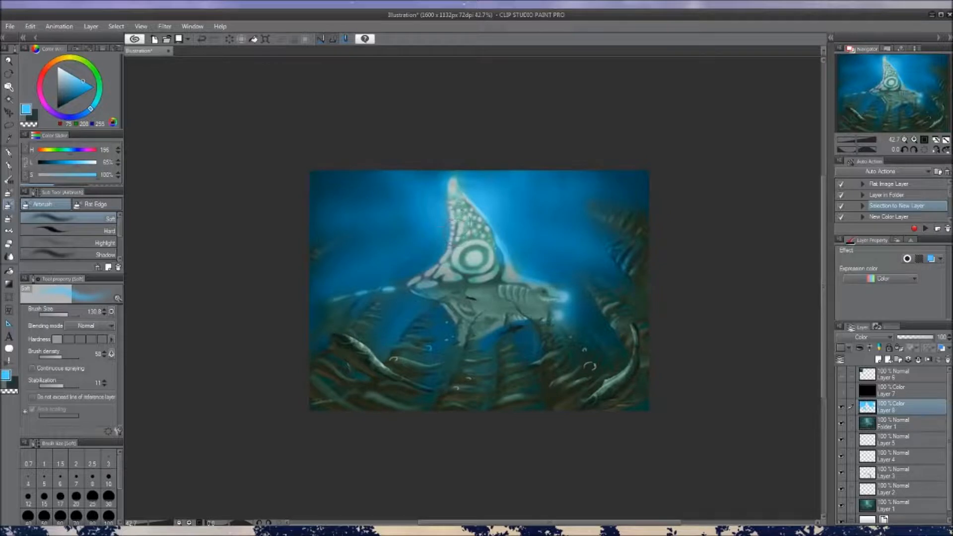
drag(484, 291, 487, 295)
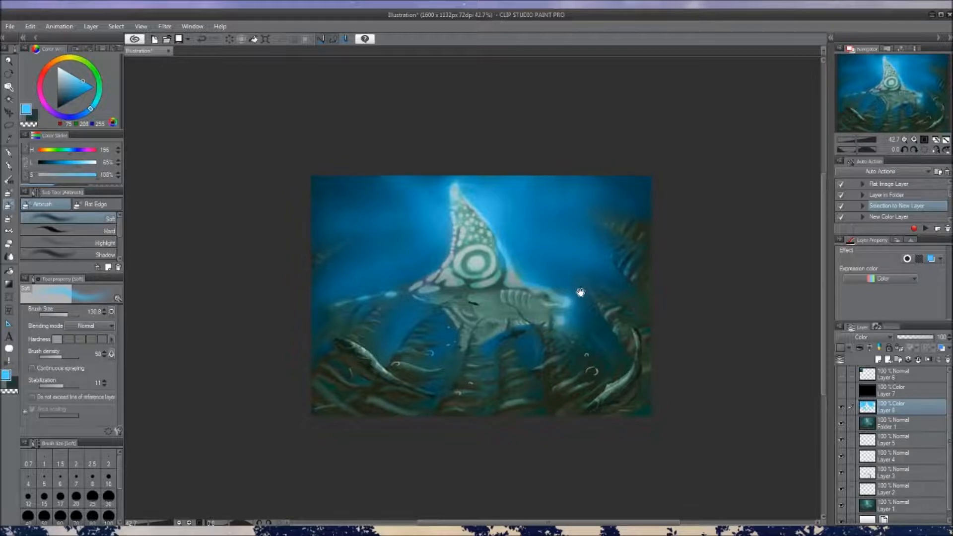
drag(579, 291, 584, 280)
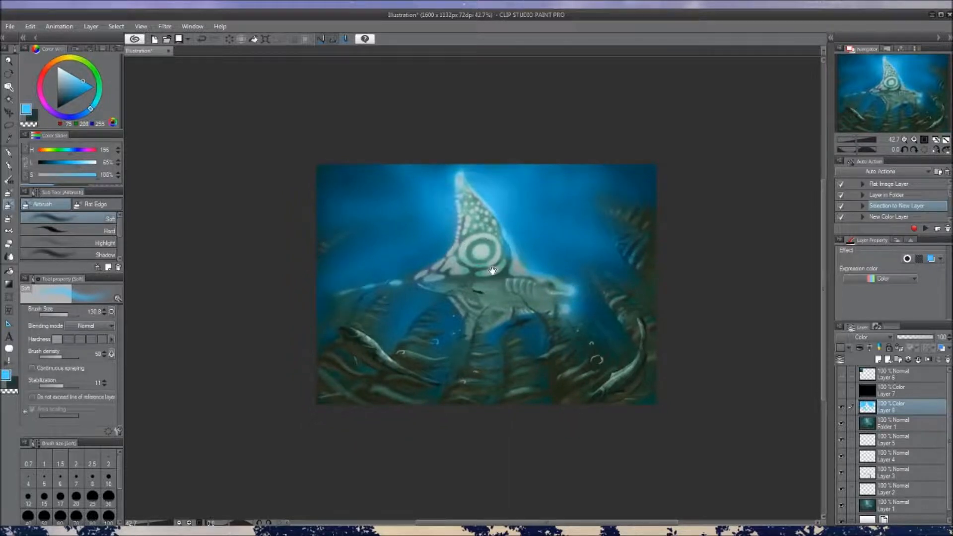
Clean the blue tint off the creature using a smaller Soft airbrush with transparent colour
drag(492, 270, 494, 289)
key(bracketleft)
key(bracketleft)
key(c)
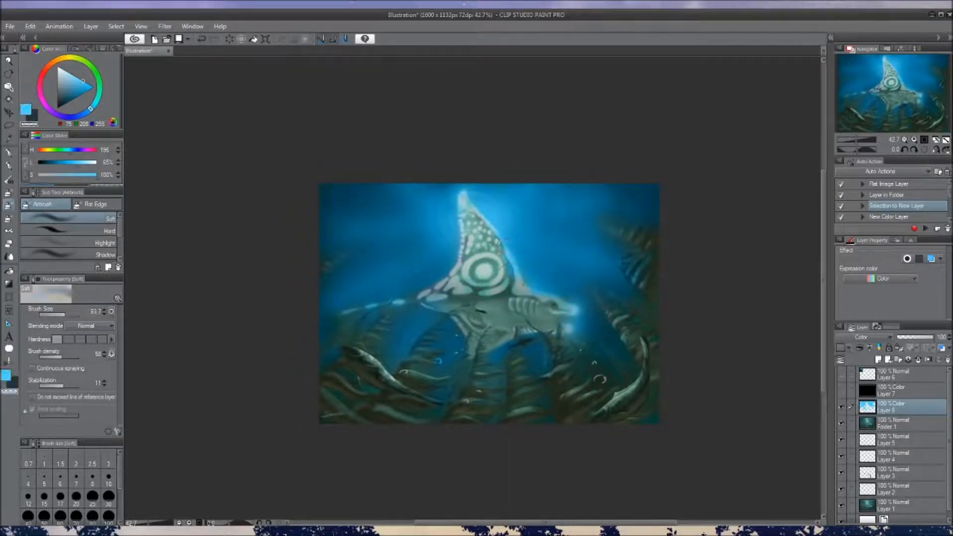
mouse_move(551, 310)
mouse_down()
mouse_move(546, 293)
mouse_move(549, 302)
mouse_up()
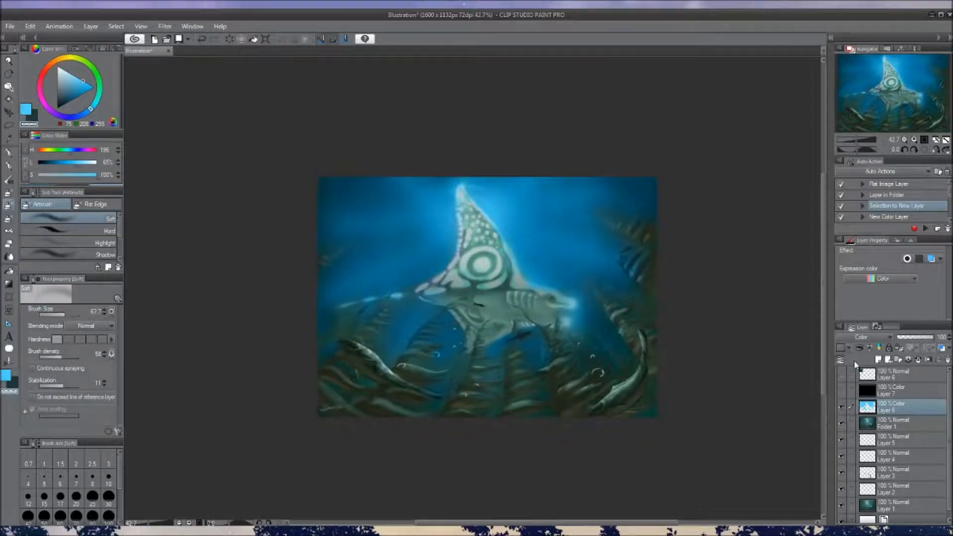
Add an Overlay layer above Layer 8 and choose a warm orange colour
click(878, 360)
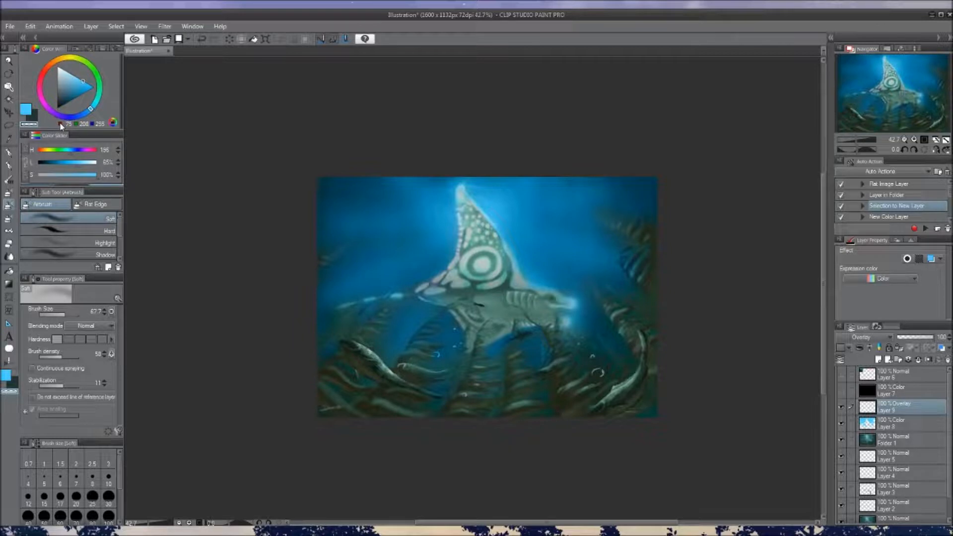
click(62, 58)
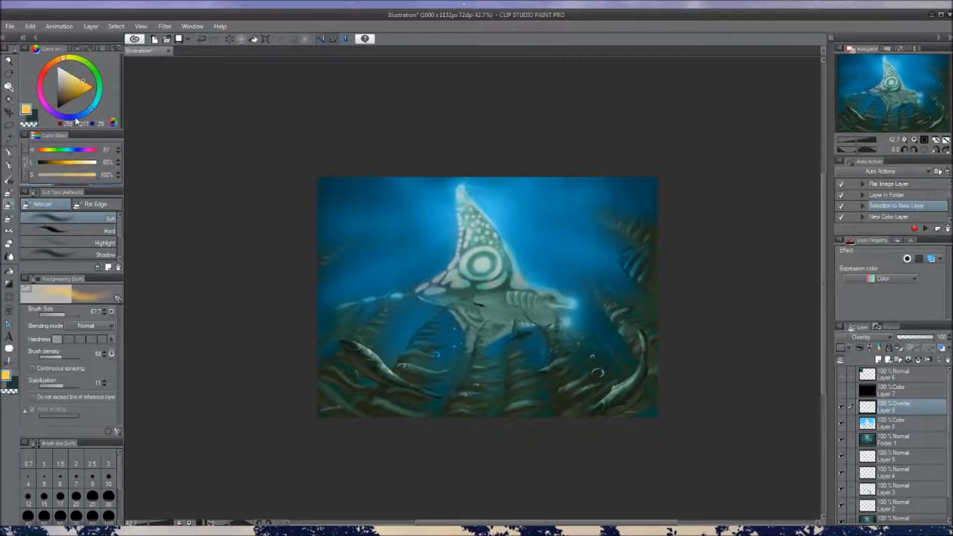
click(83, 88)
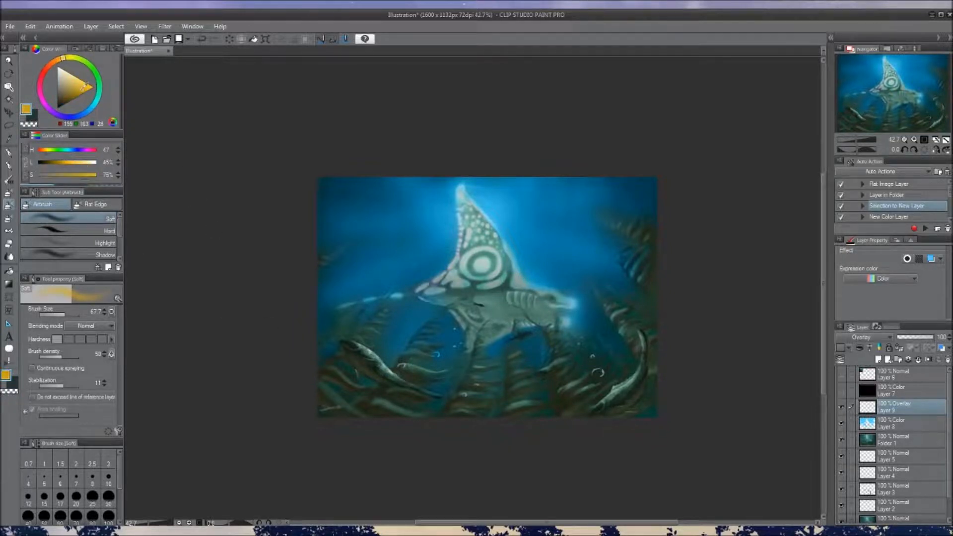
click(57, 60)
Airbrush orange over the ring and the markings at the base of the dorsal fin on Layer 9
drag(465, 273, 464, 272)
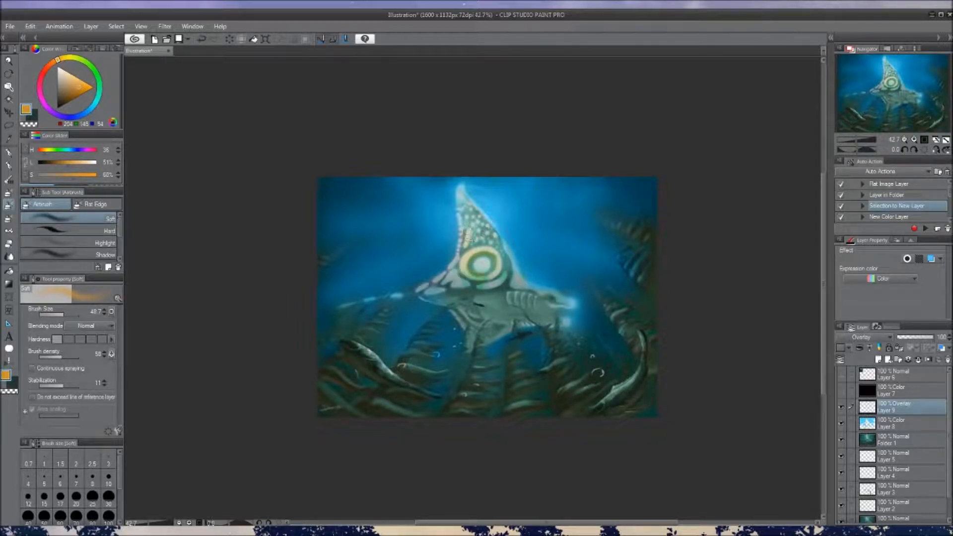
drag(446, 282, 429, 288)
drag(505, 277, 478, 286)
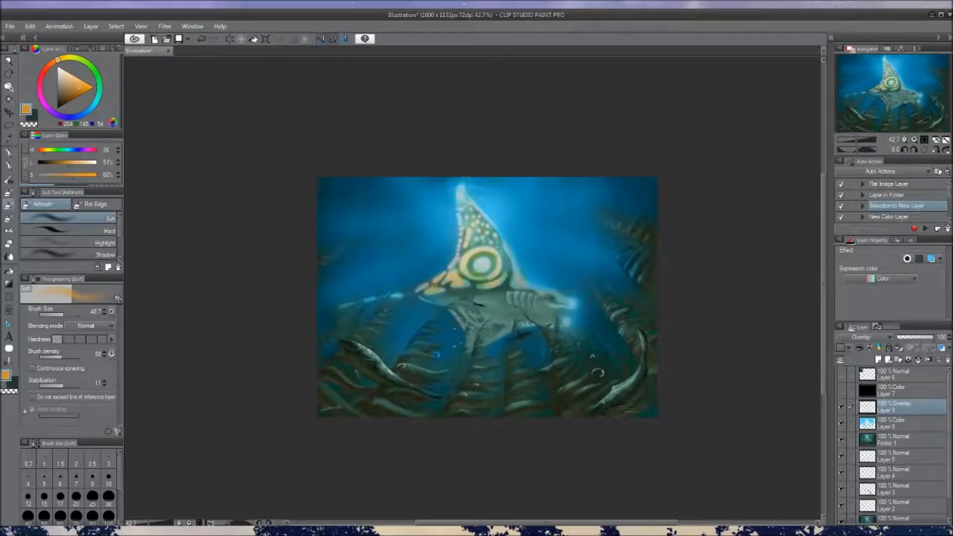
Airbrush orange onto the centre of the ring and the spots up the dorsal fin, adjusting the brush size
key(bracketright)
key(bracketright)
key(bracketright)
drag(484, 264, 483, 268)
key(bracketleft)
key(bracketleft)
mouse_move(474, 226)
mouse_down()
mouse_move(496, 251)
mouse_move(464, 204)
mouse_up()
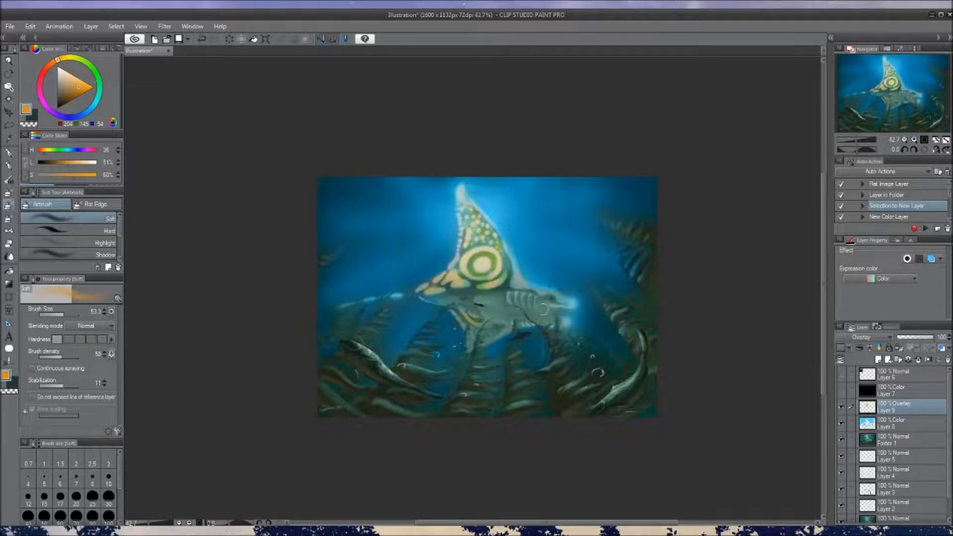
Add orange glow to the tail markings, belly and snout lights with the Soft airbrush at size 53.3
drag(543, 311, 543, 321)
drag(390, 312, 399, 307)
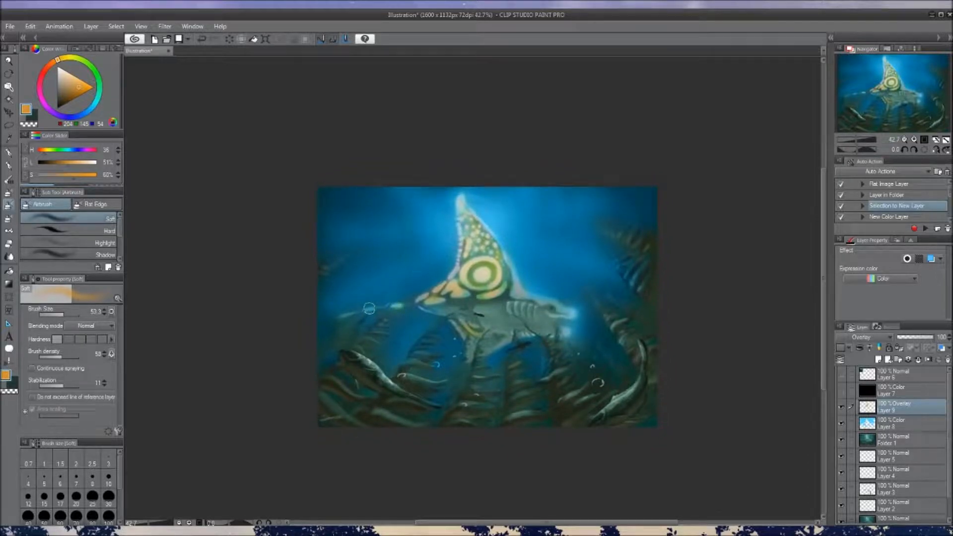
drag(510, 321, 509, 303)
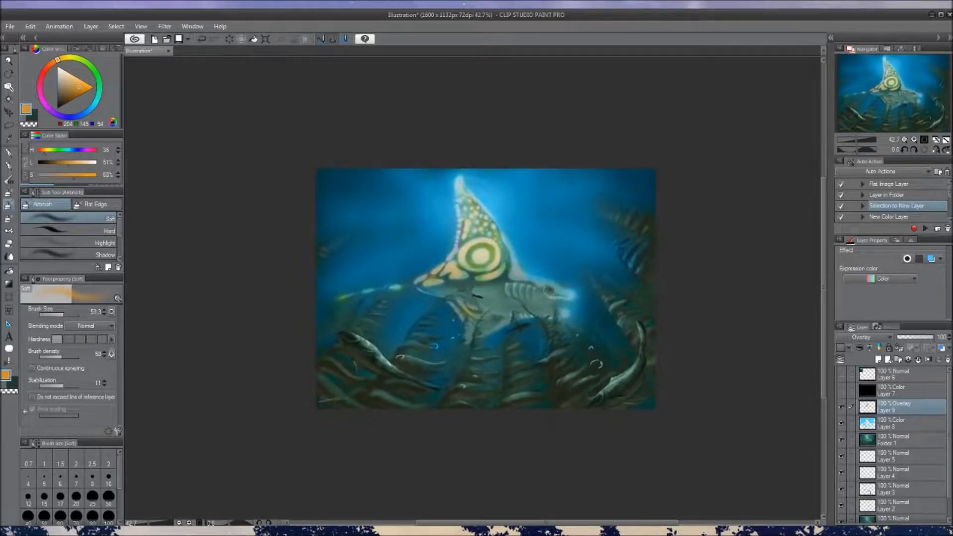
mouse_move(488, 329)
mouse_down()
mouse_move(504, 320)
mouse_move(506, 349)
mouse_move(522, 330)
mouse_up()
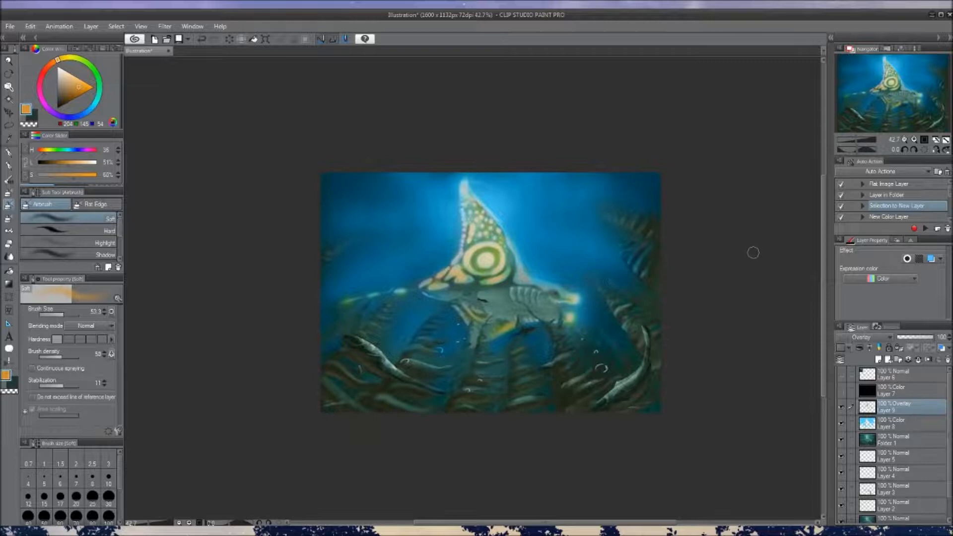
Shift the hue of the orange markings on Layer 9 through pink, purple and green, settling on a light cyan-blue
key(Tab)
drag(760, 66, 737, 69)
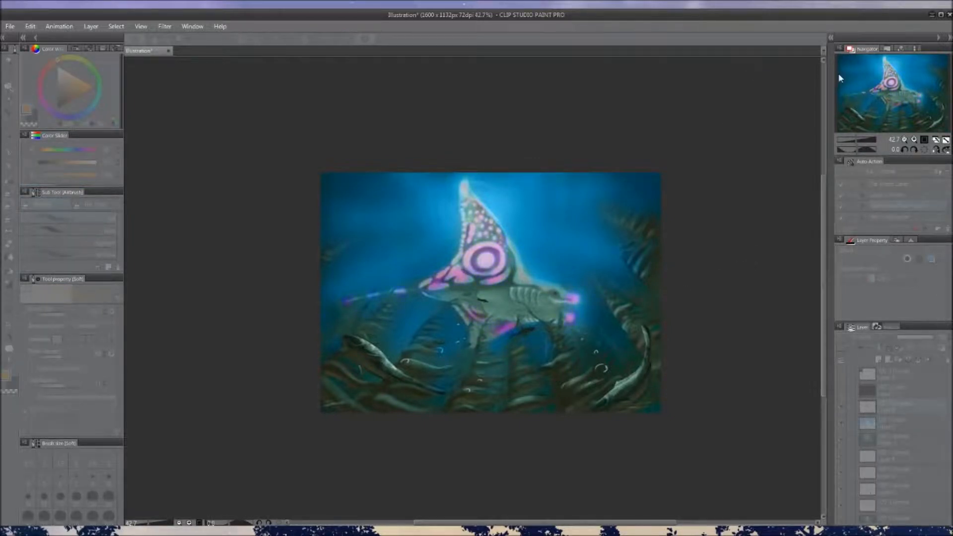
click(711, 69)
drag(714, 69, 722, 71)
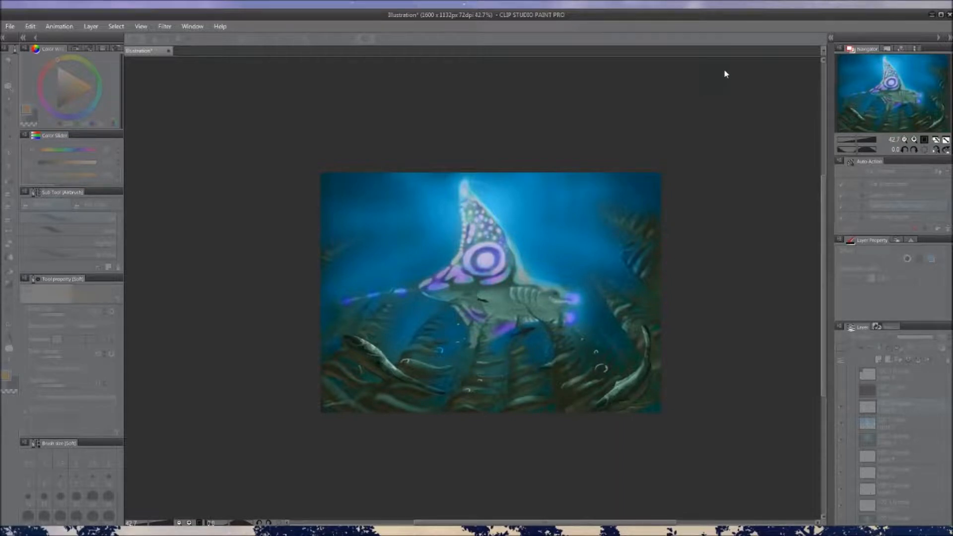
drag(864, 73, 843, 75)
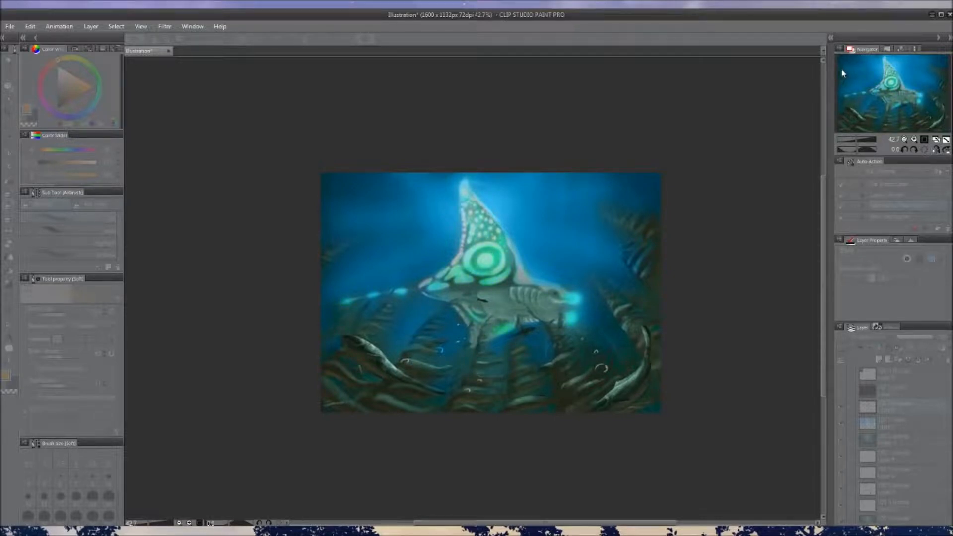
drag(713, 71, 691, 70)
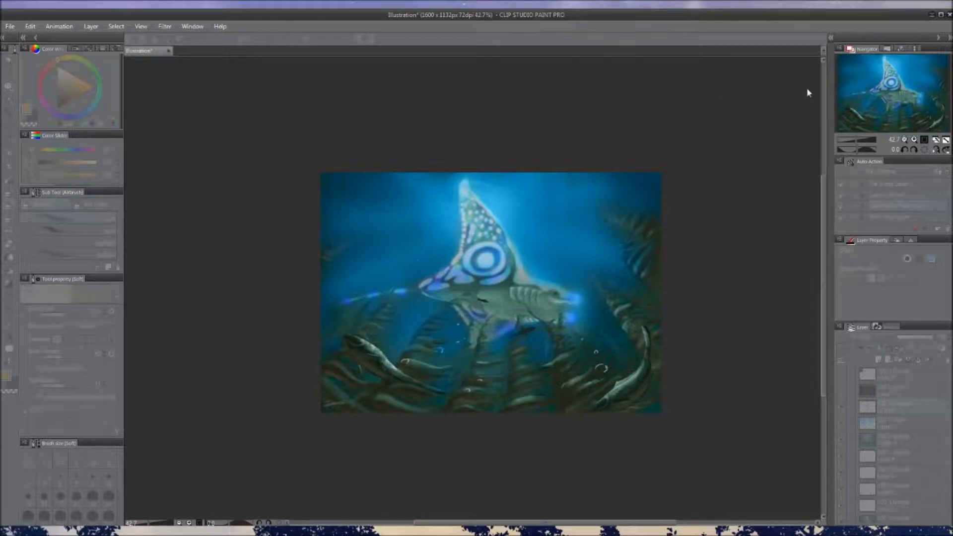
click(857, 70)
click(902, 53)
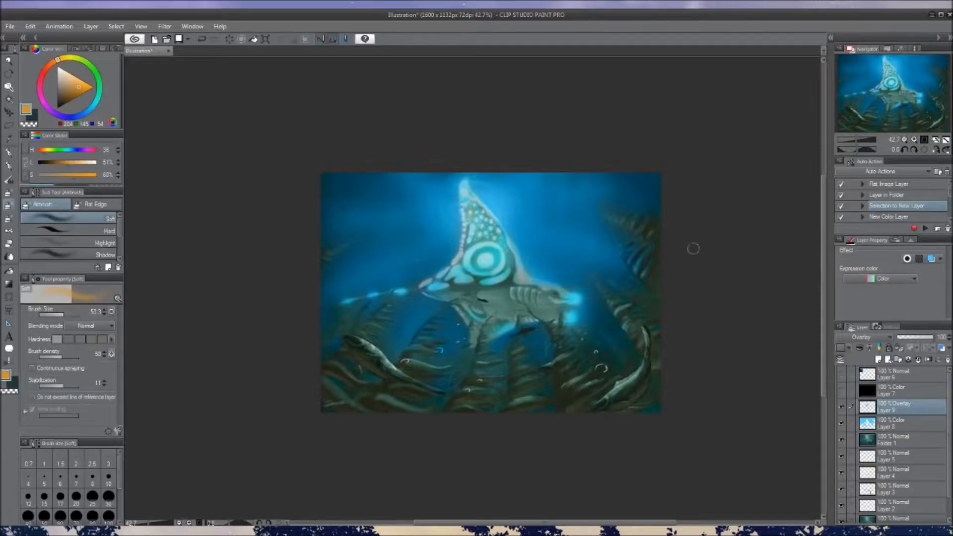
Sample cyan from the snout light and set Layer 9 to Add (Glow) at 43% opacity
drag(568, 299, 572, 302)
alt+click(577, 301)
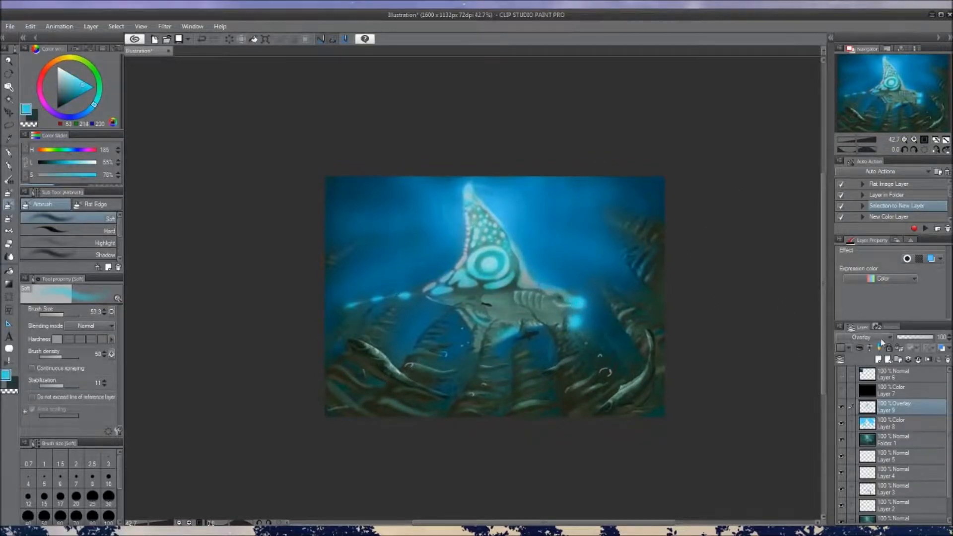
click(846, 85)
click(878, 337)
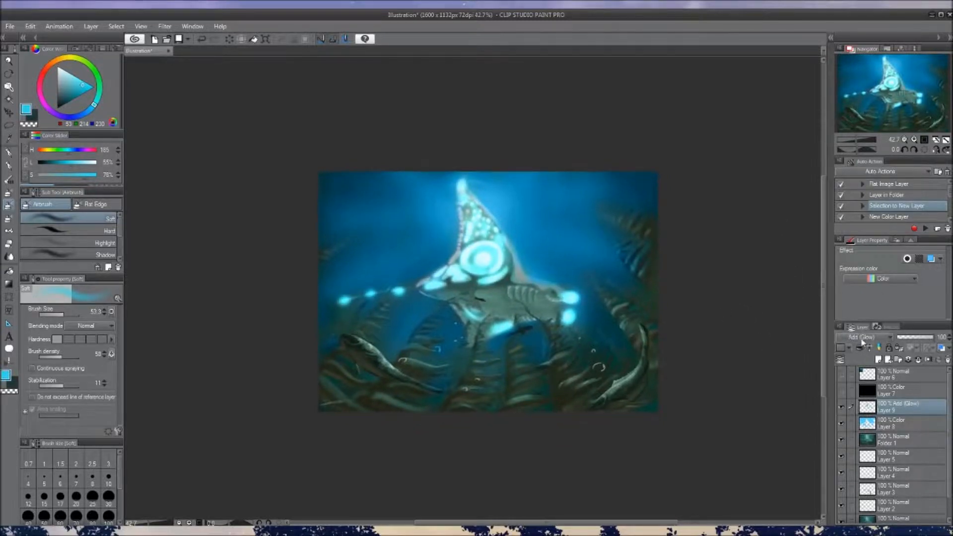
click(912, 337)
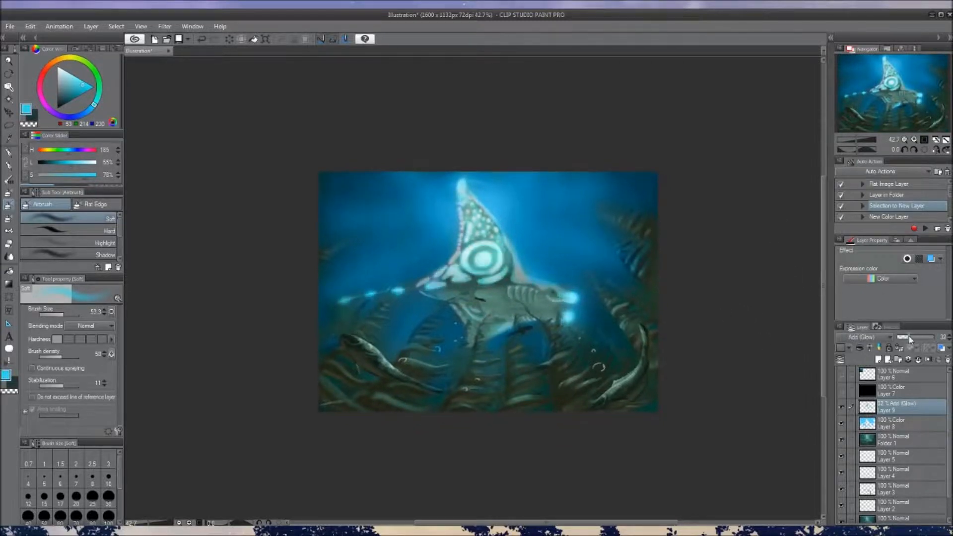
drag(696, 301, 699, 304)
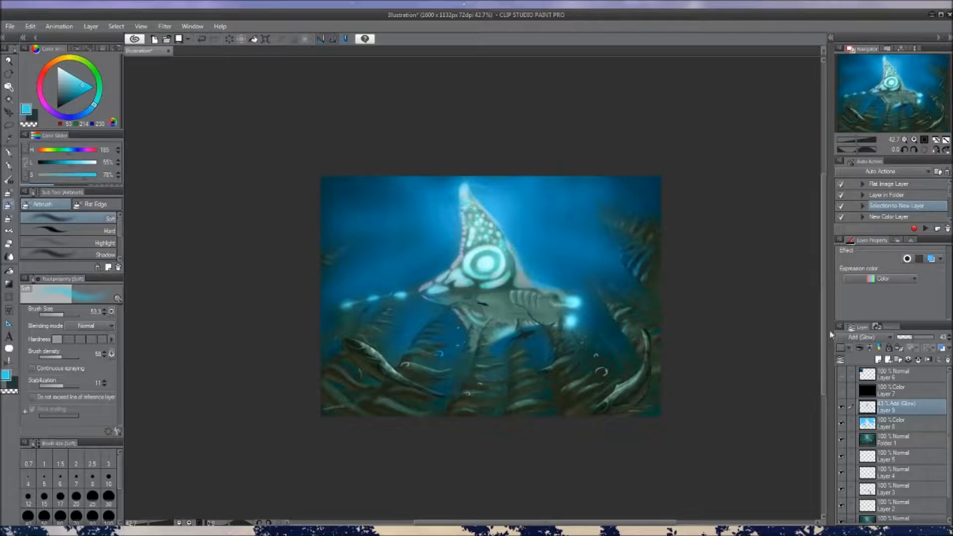
Try the Normal blending mode on Layer 9 and sample a more muted cyan from the creature's glow
click(852, 87)
drag(506, 305, 503, 312)
scroll(511, 310, up, 5)
alt+click(644, 307)
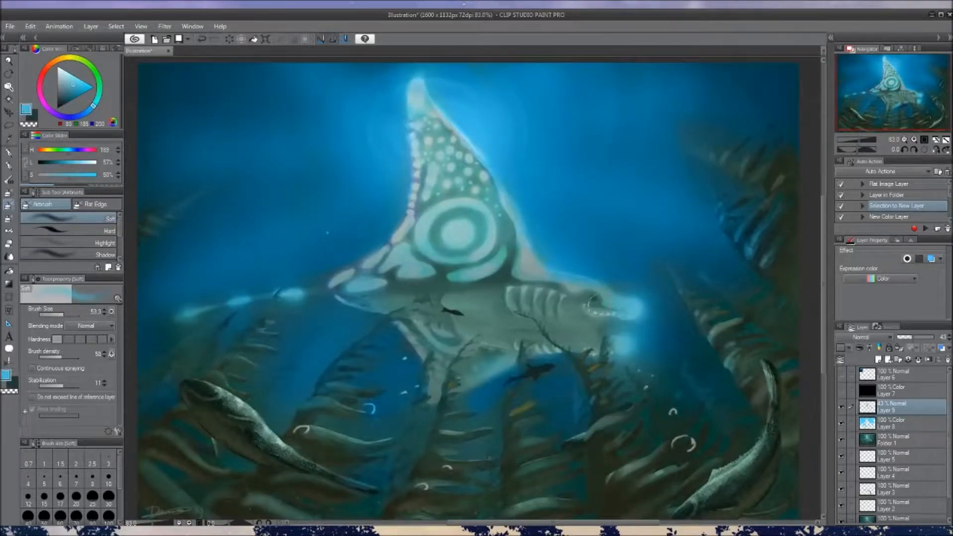
scroll(570, 318, down, 2)
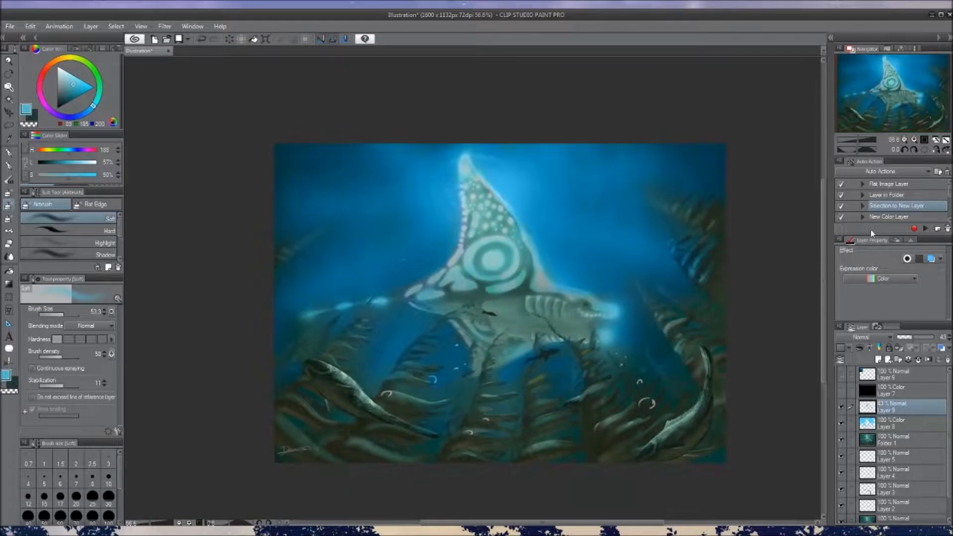
Return Layer 9 to the Add (Glow) blending mode and undo the last airbrush stroke
click(864, 175)
drag(688, 327, 686, 338)
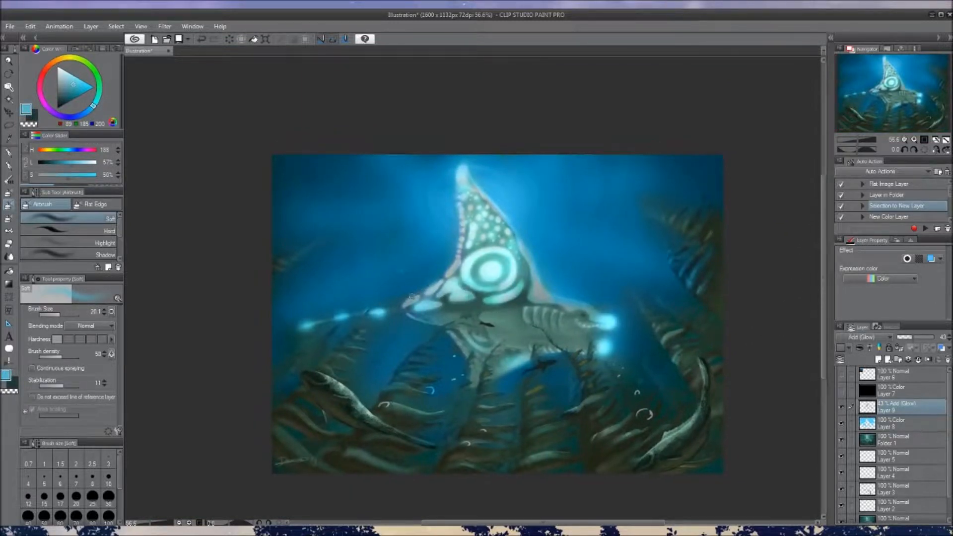
key(ctrl+z)
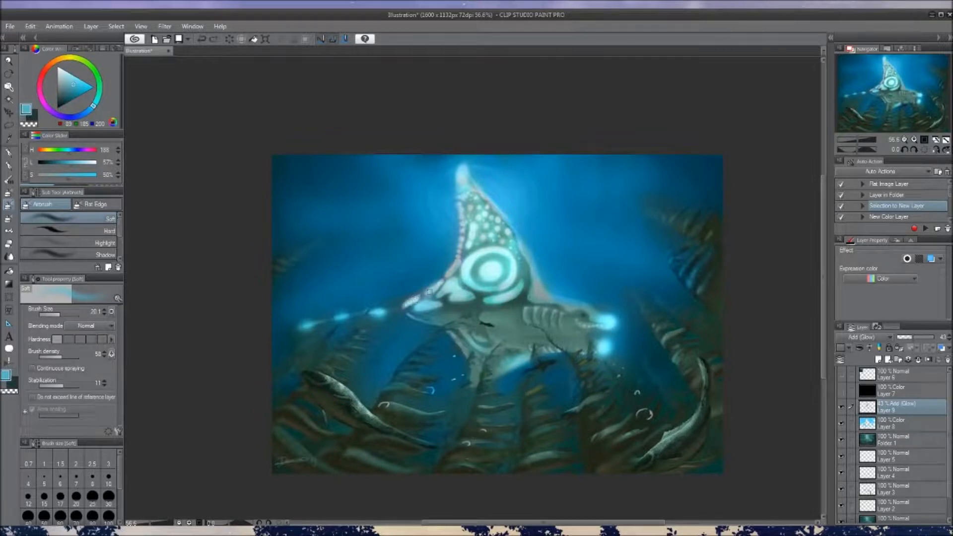
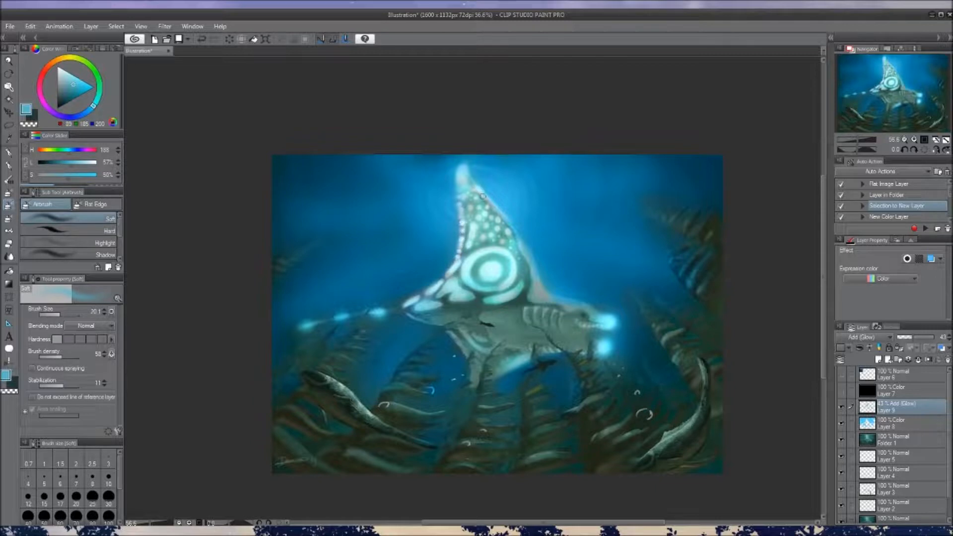
Try airbrushing cyan light rays fanning out from the fin into the water on Layer 9, undoing the strokes
scroll(555, 284, down, 1)
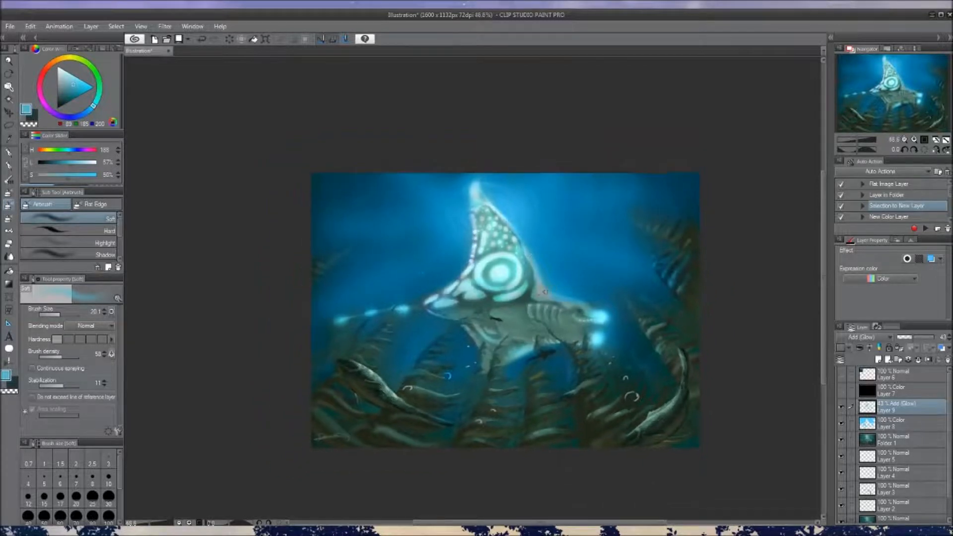
scroll(576, 314, down, 3)
scroll(578, 321, up, 2)
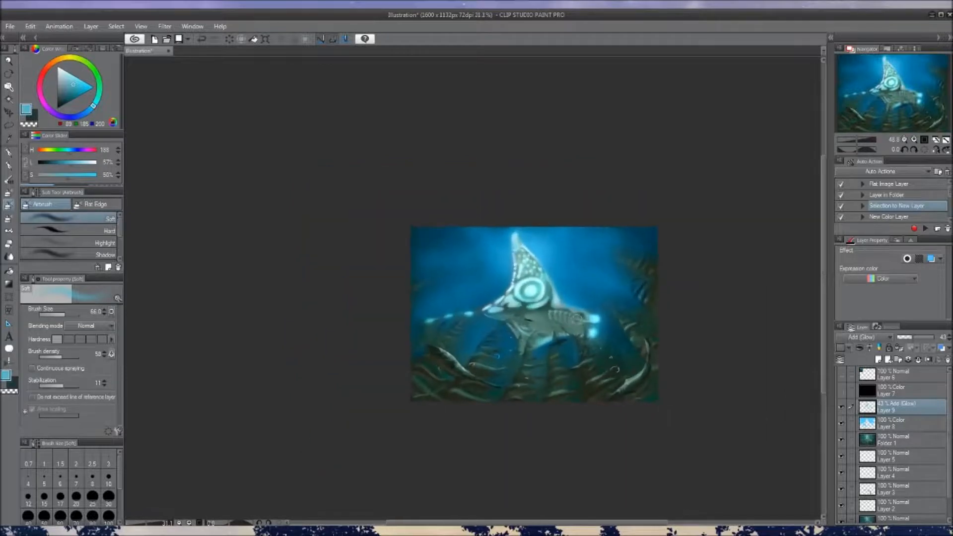
drag(581, 335, 578, 324)
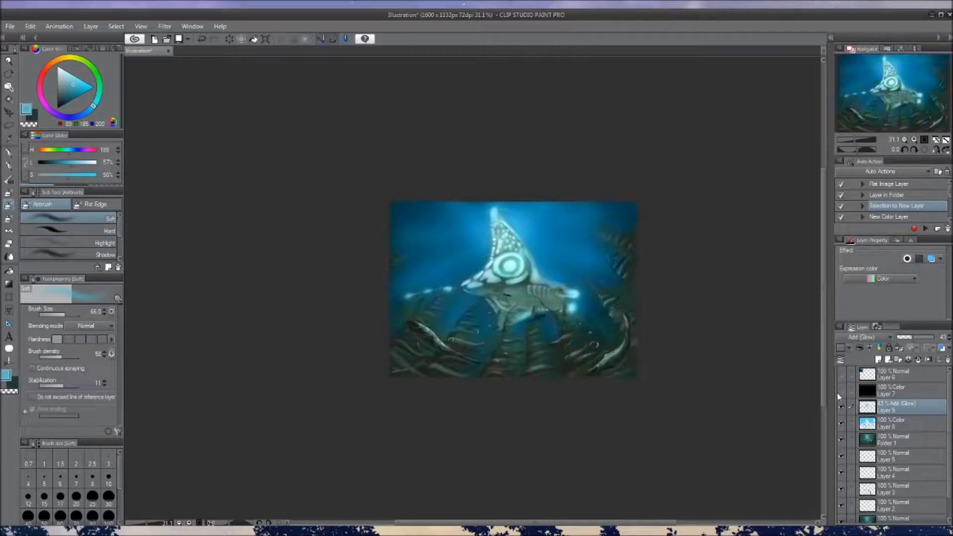
scroll(548, 347, up, 4)
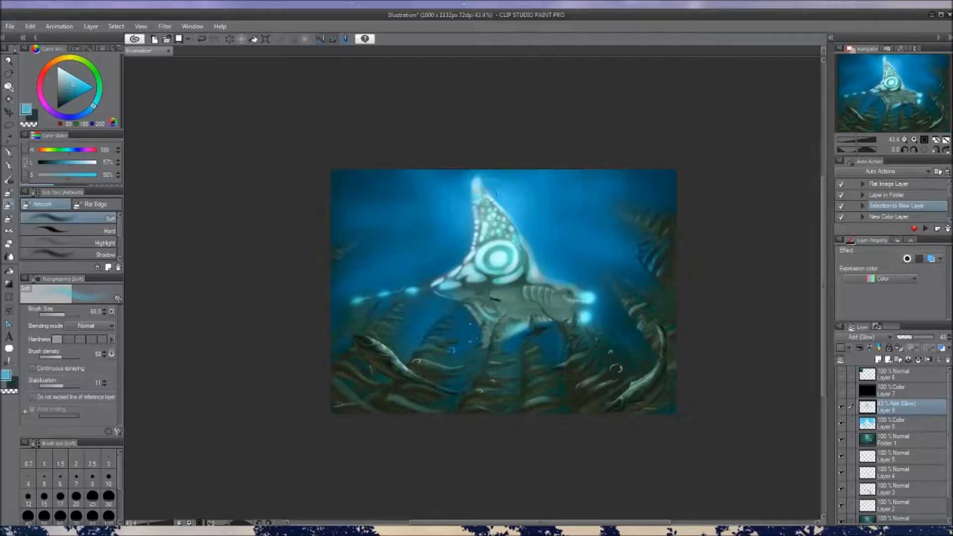
drag(445, 234, 283, 329)
key(ctrl+z)
drag(450, 240, 325, 304)
drag(445, 209, 290, 236)
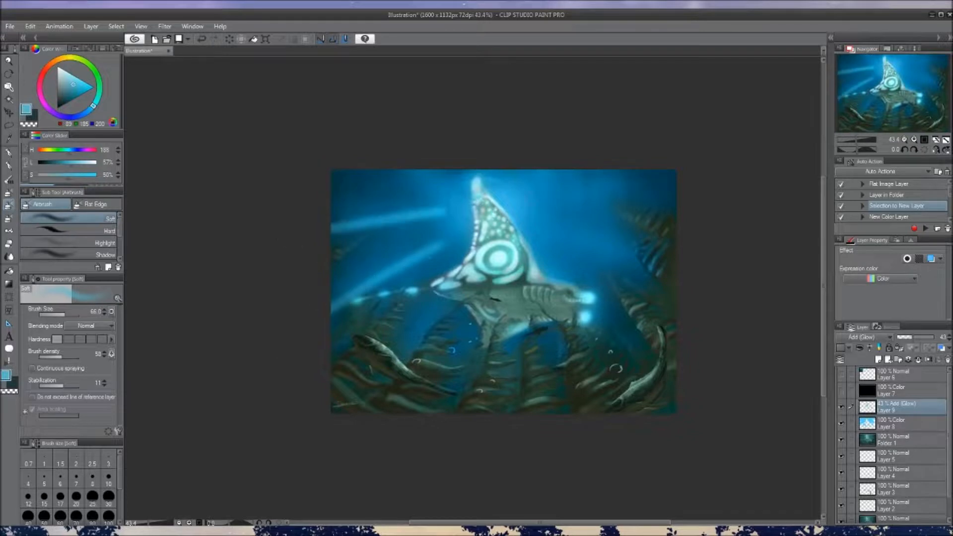
key(ctrl+z)
mouse_move(516, 200)
mouse_down()
mouse_move(572, 149)
mouse_move(703, 181)
mouse_up()
drag(537, 224, 682, 258)
drag(507, 258, 511, 274)
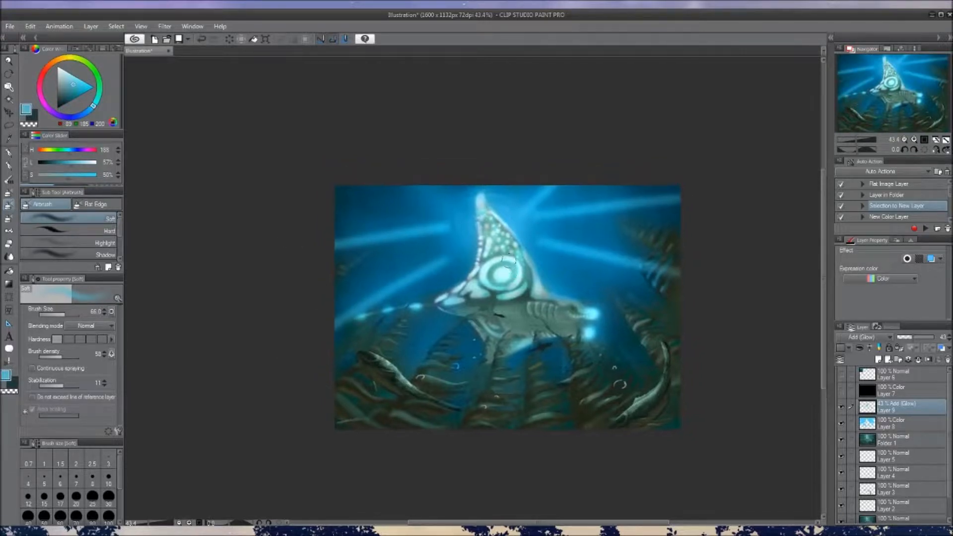
key(ctrl+z)
key(ctrl+z)
key(ctrl+z)
key(ctrl+z)
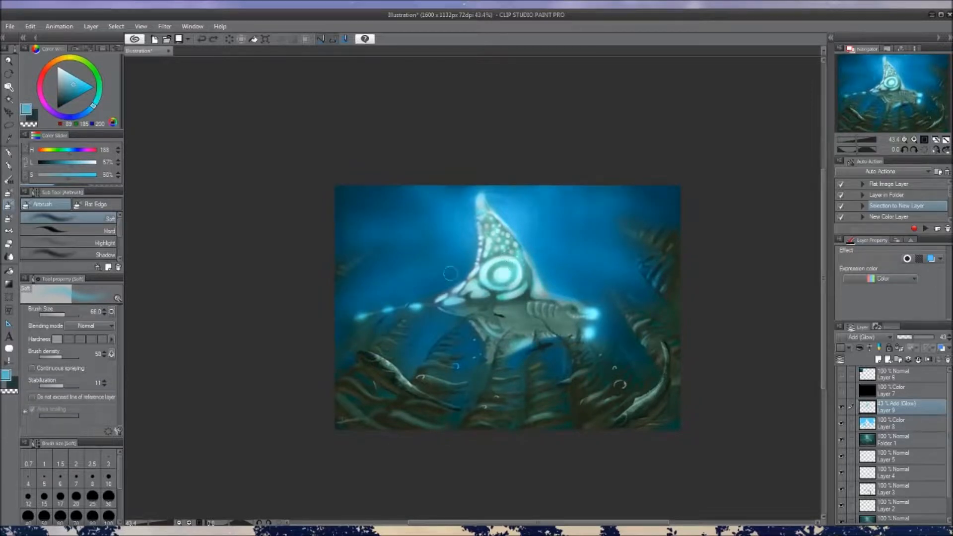
Try a second set of glowing rays across the upper water on both sides of the fin and undo them
mouse_move(465, 244)
mouse_down()
mouse_move(304, 328)
mouse_move(292, 247)
mouse_up()
drag(443, 214, 392, 174)
mouse_move(534, 220)
mouse_down()
mouse_move(585, 179)
mouse_move(649, 195)
mouse_up()
drag(527, 243, 680, 272)
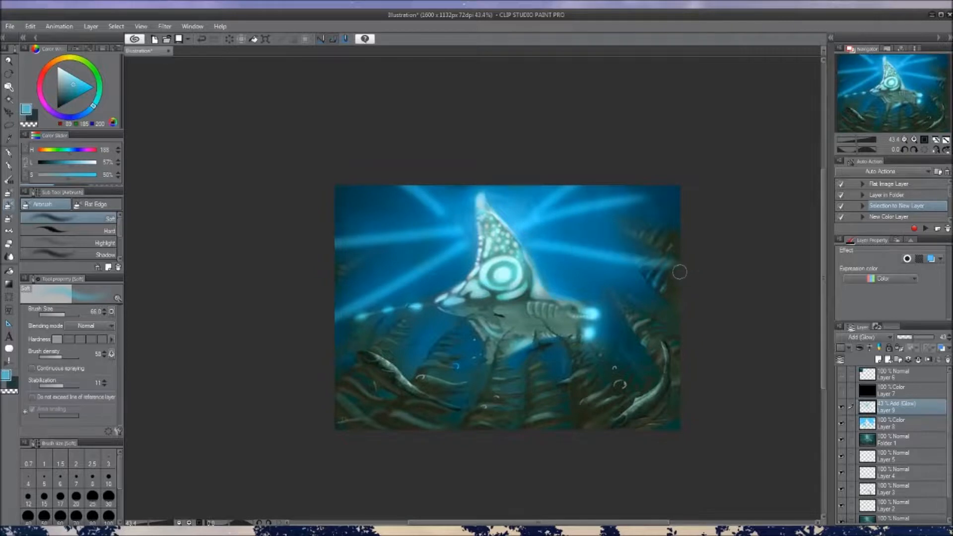
key(ctrl+z)
key(ctrl+z)
key(ctrl+z)
key(ctrl+z)
key(ctrl+z)
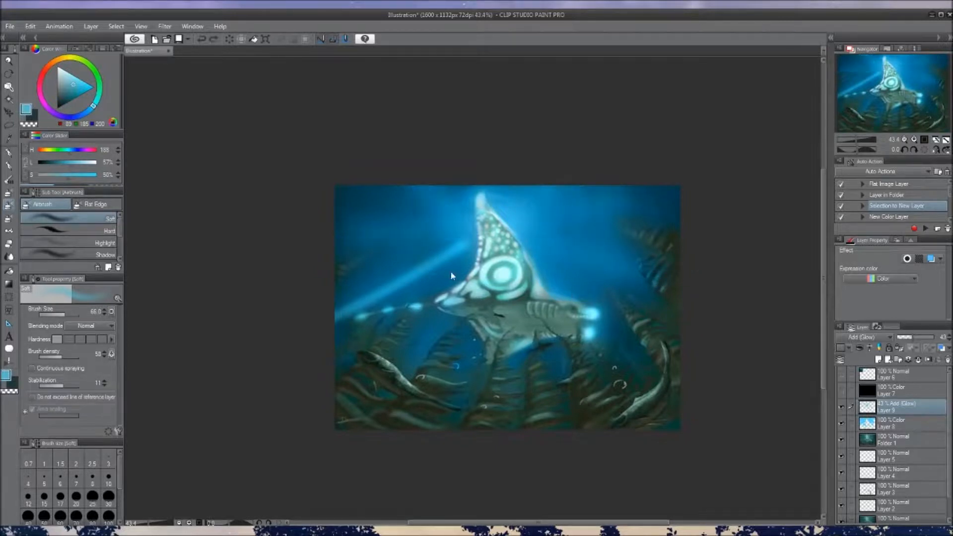
key(ctrl+z)
Add a new layer above Layer 9 and airbrush blues sampled from the water over the background left of the fin
drag(549, 301, 544, 281)
click(879, 360)
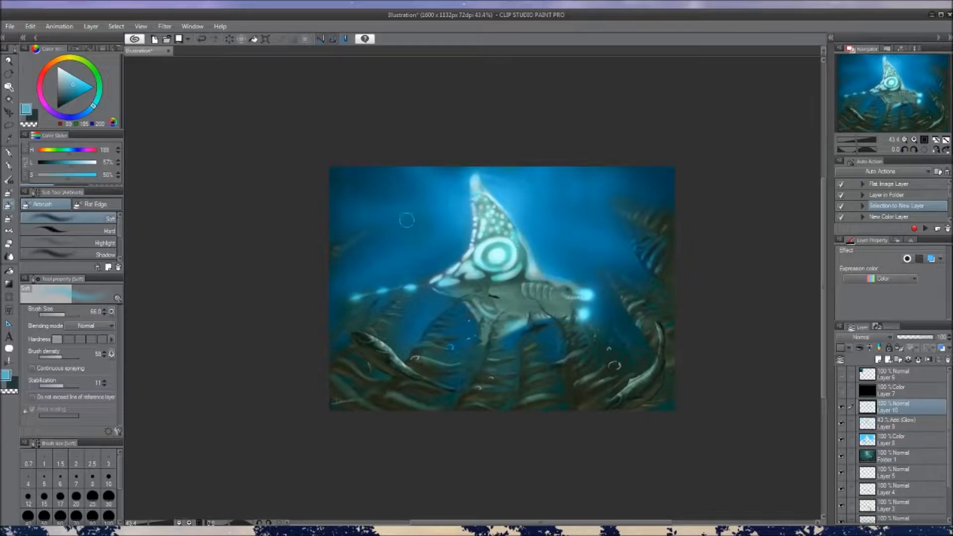
alt+click(360, 184)
drag(364, 196, 372, 205)
drag(373, 204, 406, 230)
alt+click(420, 180)
mouse_move(417, 167)
mouse_down()
mouse_move(428, 165)
mouse_move(394, 253)
mouse_move(373, 264)
mouse_move(425, 246)
mouse_up()
alt+click(433, 209)
mouse_move(414, 193)
mouse_down()
mouse_move(452, 249)
mouse_move(398, 213)
mouse_up()
Smooth the water to the right of the fin and beside the fin's base with sampled blues
alt+click(570, 198)
mouse_move(580, 208)
mouse_down()
mouse_move(583, 245)
mouse_move(629, 183)
mouse_move(643, 187)
mouse_up()
alt+click(611, 243)
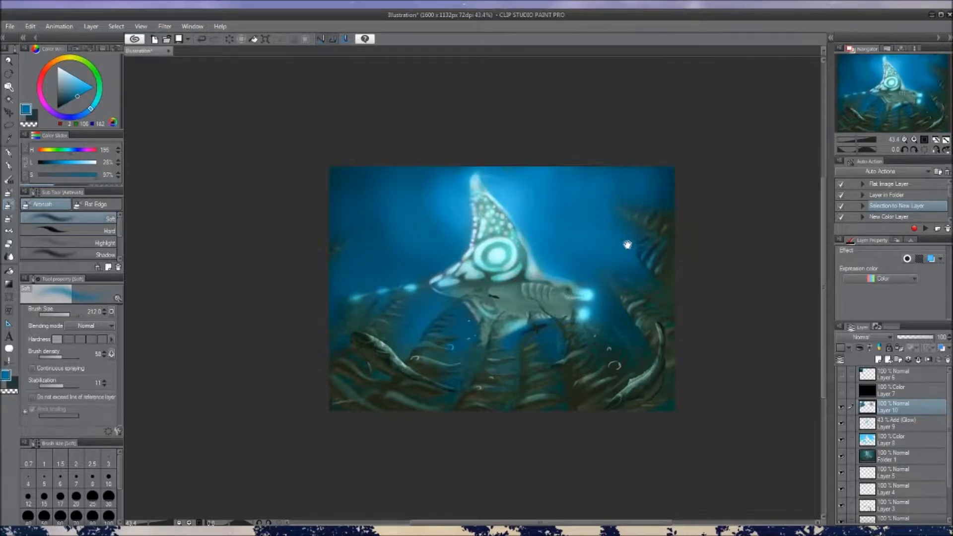
drag(627, 245, 624, 229)
alt+click(429, 248)
drag(419, 249, 459, 246)
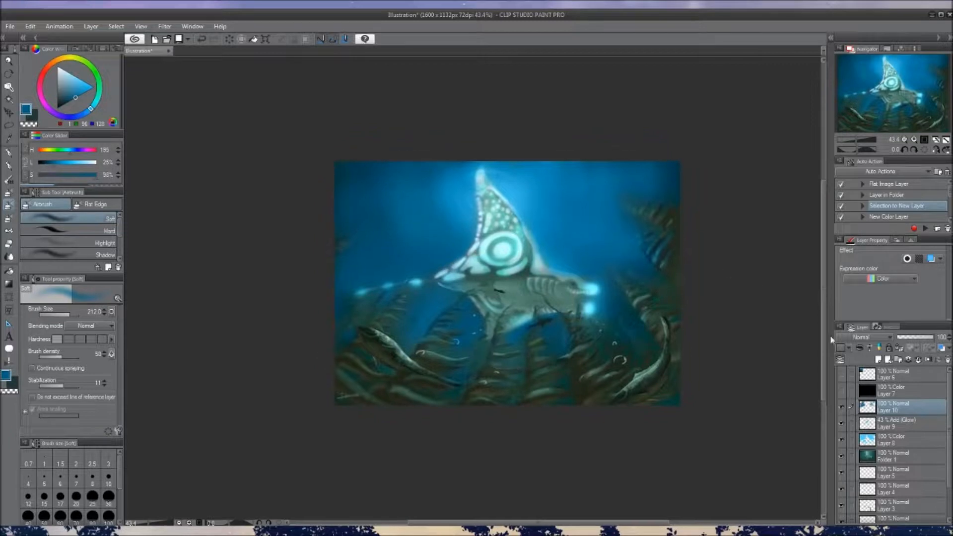
Add a new layer and airbrush light beams from the creature's body down over the seabed in pale cyan sampled from its lights
click(877, 360)
alt+click(389, 285)
alt+click(416, 282)
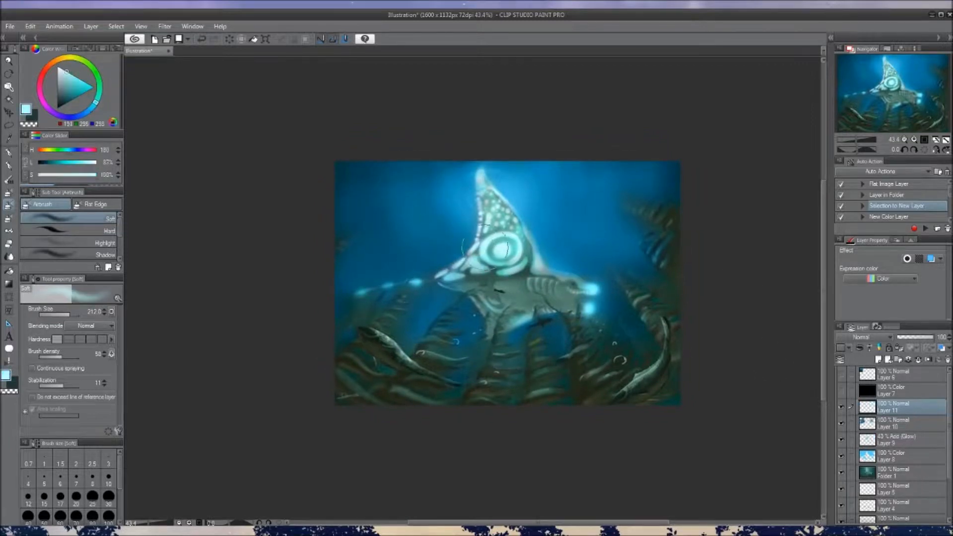
mouse_move(477, 255)
mouse_down()
mouse_move(507, 249)
mouse_move(494, 276)
mouse_up()
mouse_move(471, 336)
mouse_down()
mouse_move(487, 276)
mouse_move(414, 335)
mouse_move(453, 280)
mouse_move(330, 322)
mouse_up()
drag(552, 302, 561, 372)
mouse_move(627, 333)
mouse_down()
mouse_move(585, 286)
mouse_move(637, 326)
mouse_move(615, 314)
mouse_up()
drag(602, 300, 622, 310)
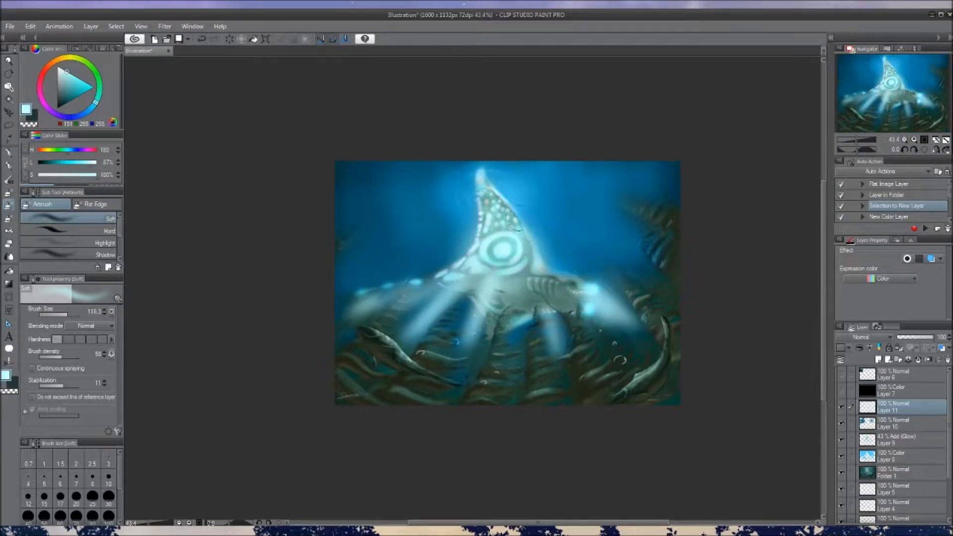
drag(519, 219, 541, 249)
mouse_move(482, 224)
mouse_down()
mouse_move(435, 293)
mouse_move(468, 248)
mouse_move(347, 303)
mouse_up()
Enlarge the airbrush and build up a broad pale cyan haze over the fin, body, tail and snout
click(70, 314)
key(])
key(])
key(])
mouse_move(488, 246)
mouse_down()
mouse_move(461, 240)
mouse_move(527, 254)
mouse_up()
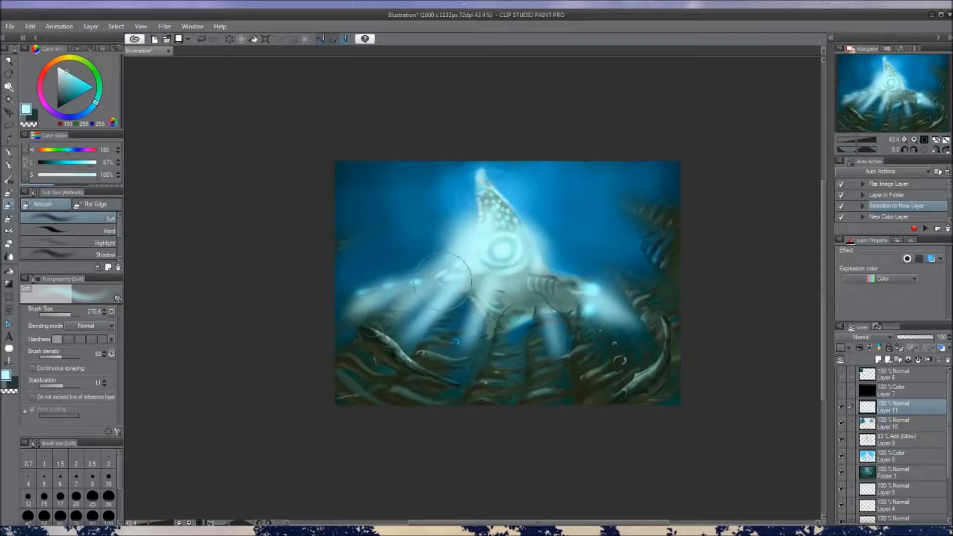
drag(413, 283, 365, 289)
drag(463, 318, 533, 324)
drag(582, 301, 607, 296)
mouse_move(516, 253)
mouse_down()
mouse_move(492, 254)
mouse_move(494, 201)
mouse_move(489, 272)
mouse_move(463, 355)
mouse_up()
mouse_move(452, 320)
mouse_down()
mouse_move(430, 343)
mouse_move(405, 338)
mouse_up()
drag(498, 318, 519, 367)
Soften the outer ends of the beams below the creature with a larger airbrush set to transparent colour
key(])
key(])
key(])
key(])
key(c)
mouse_move(388, 325)
mouse_down()
mouse_move(362, 311)
mouse_move(603, 325)
mouse_move(544, 345)
mouse_move(313, 302)
mouse_up()
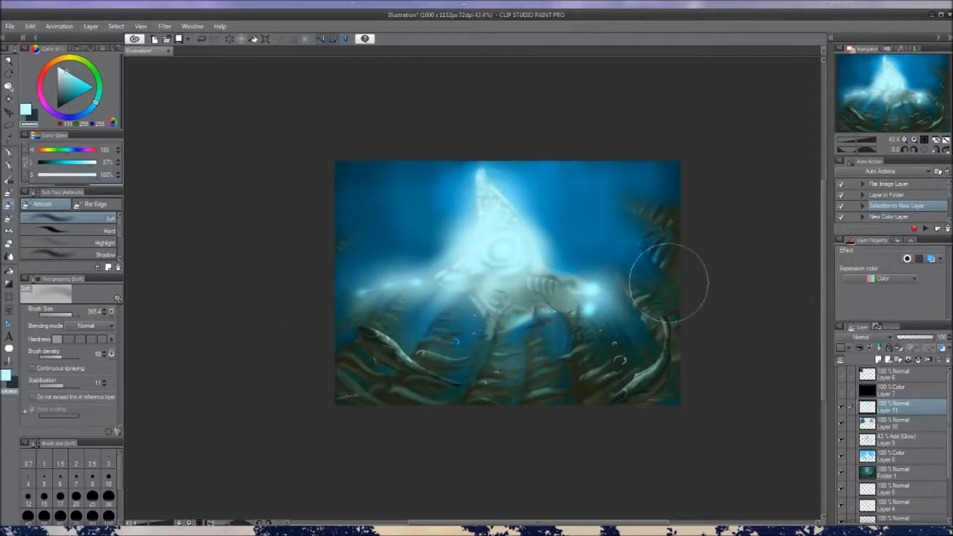
Airbrush a little more haze beneath the body and set Layer 11 to Add (Glow) at 15% opacity
key(c)
drag(493, 324, 501, 321)
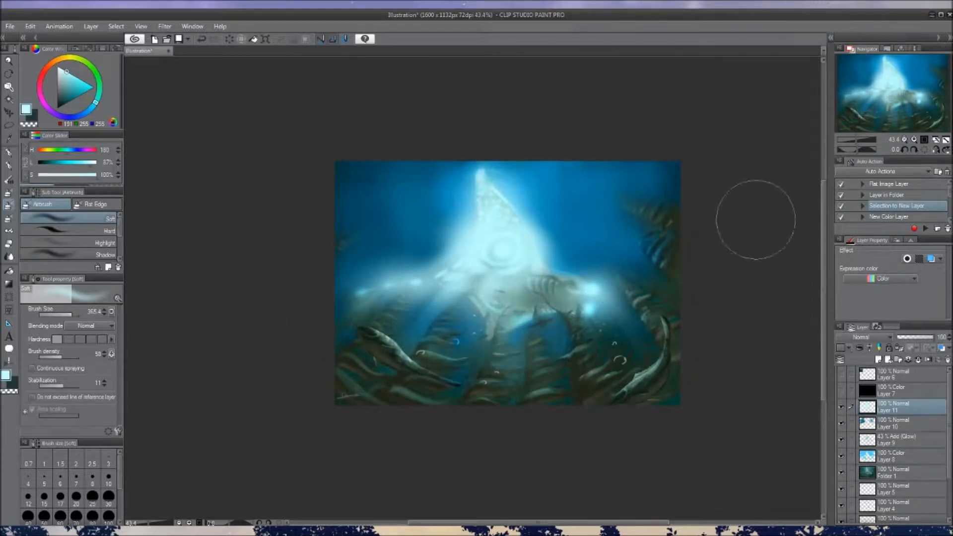
click(867, 175)
drag(916, 338, 903, 342)
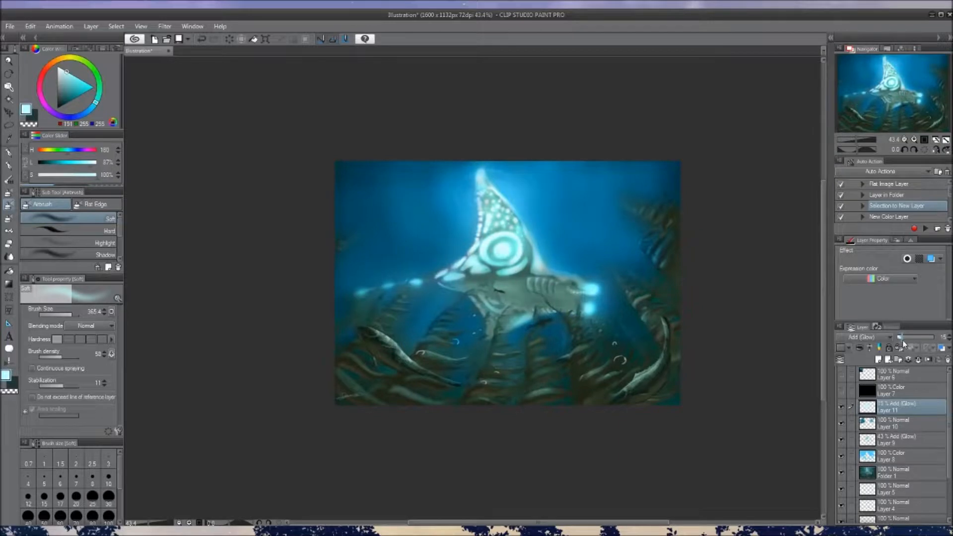
Try airbrushing narrower light rays from the fin down across the seabed with a smaller brush, and undo them
click(67, 315)
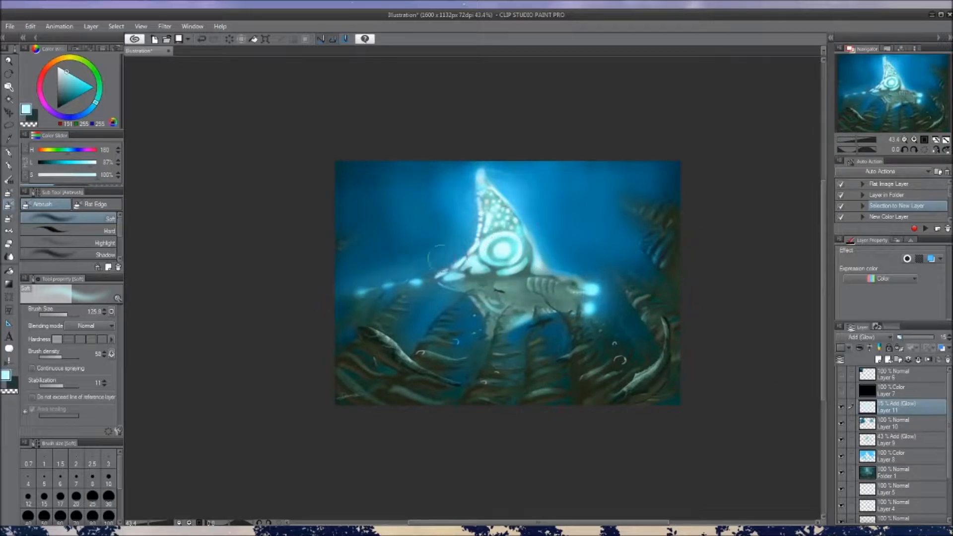
key(ctrl+z)
key(ctrl+z)
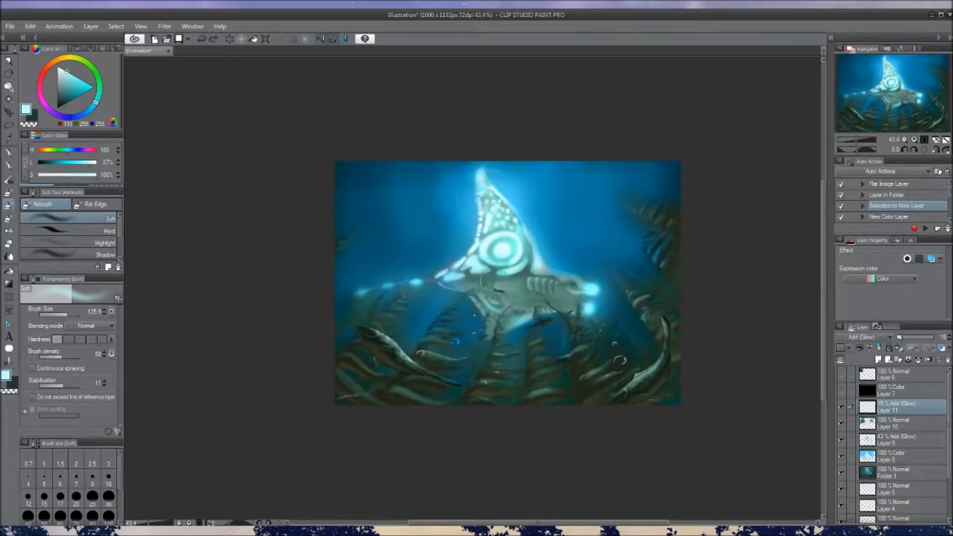
drag(502, 256, 464, 379)
drag(486, 282, 448, 389)
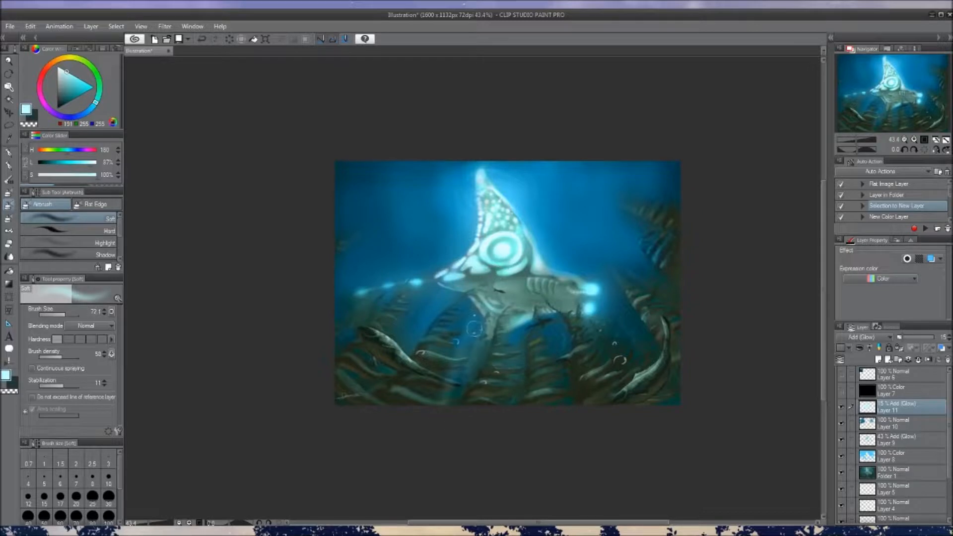
key(ctrl+z)
key(ctrl+z)
mouse_move(556, 323)
mouse_down()
mouse_move(559, 304)
mouse_move(552, 313)
mouse_up()
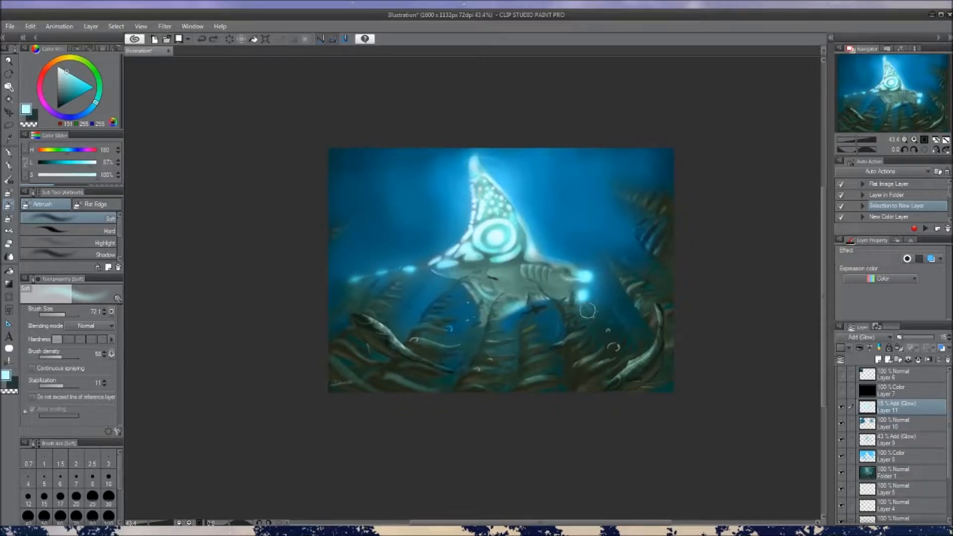
Toggle the black Color layer for a greyscale view and hide the Add (Glow) Layers 11 and 9 to compare values
click(841, 390)
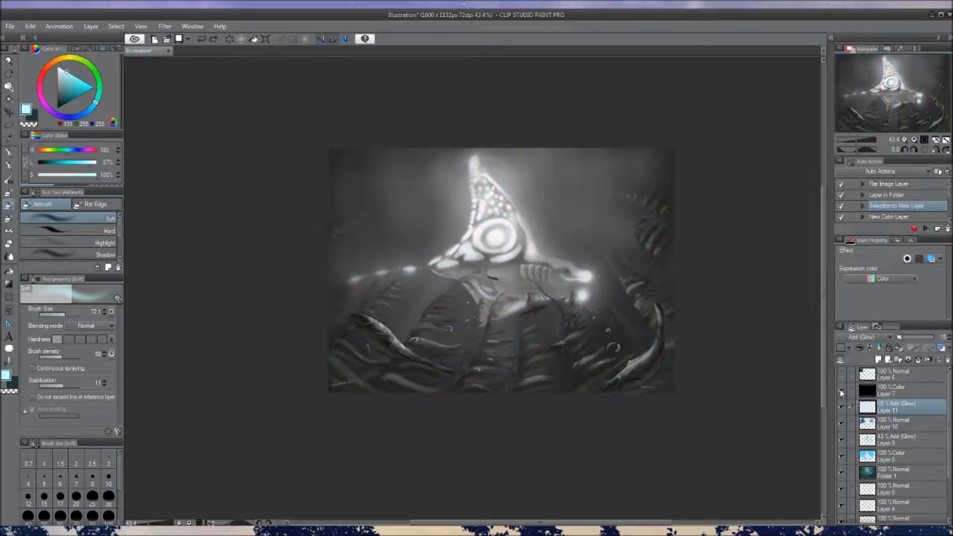
click(841, 391)
click(841, 407)
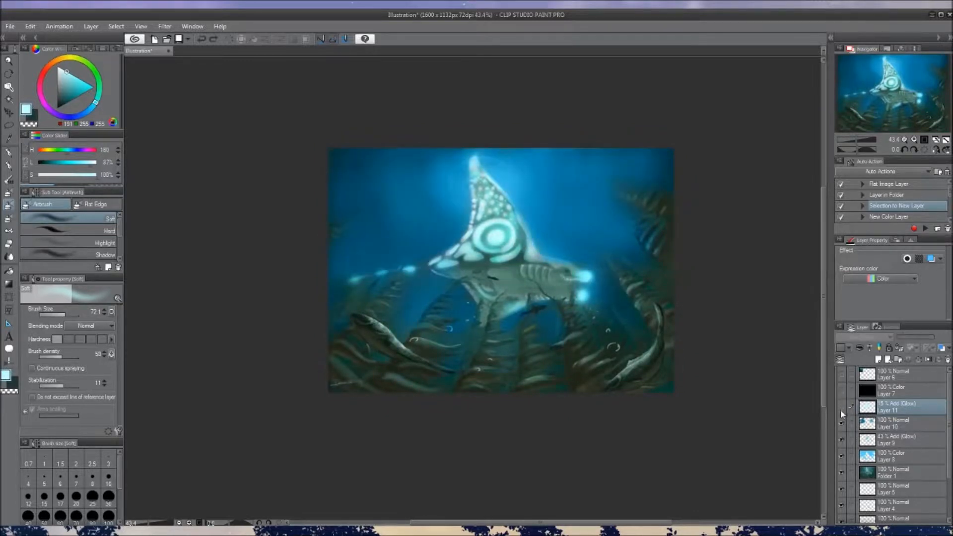
click(841, 420)
click(843, 421)
click(841, 440)
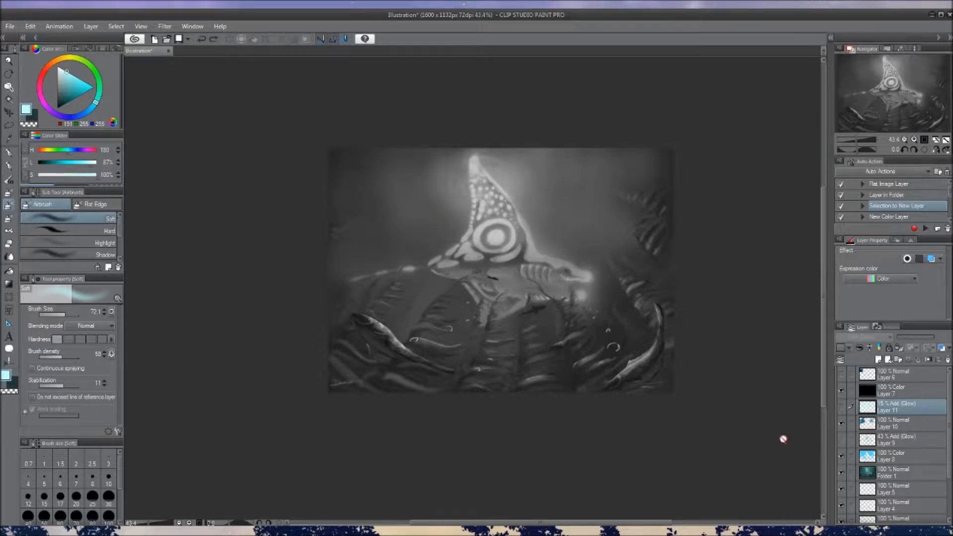
Sample the dark and light grey values around the two foreground fish in the greyscale view
alt+click(360, 345)
alt+click(388, 344)
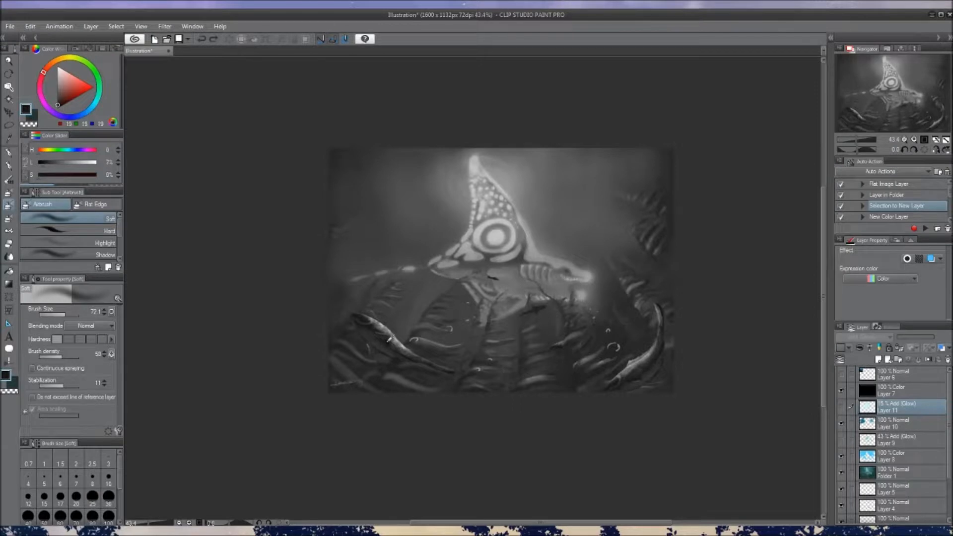
alt+click(387, 342)
alt+click(390, 341)
alt+click(682, 367)
alt+click(636, 374)
alt+click(386, 335)
alt+click(389, 342)
Sample the grey values of the fin's ring marking, its tip and the surrounding water for comparison
alt+click(495, 237)
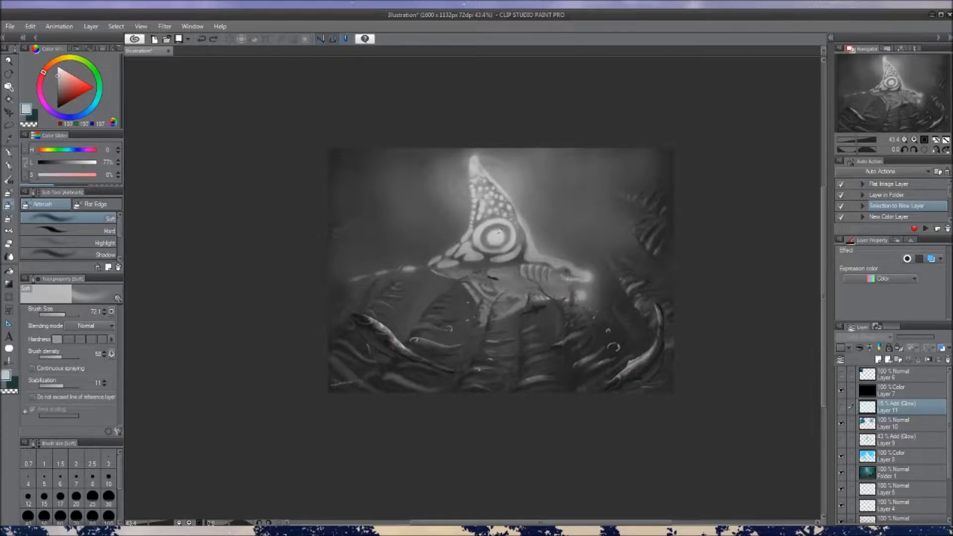
alt+click(497, 154)
alt+click(473, 161)
alt+click(444, 191)
alt+click(496, 240)
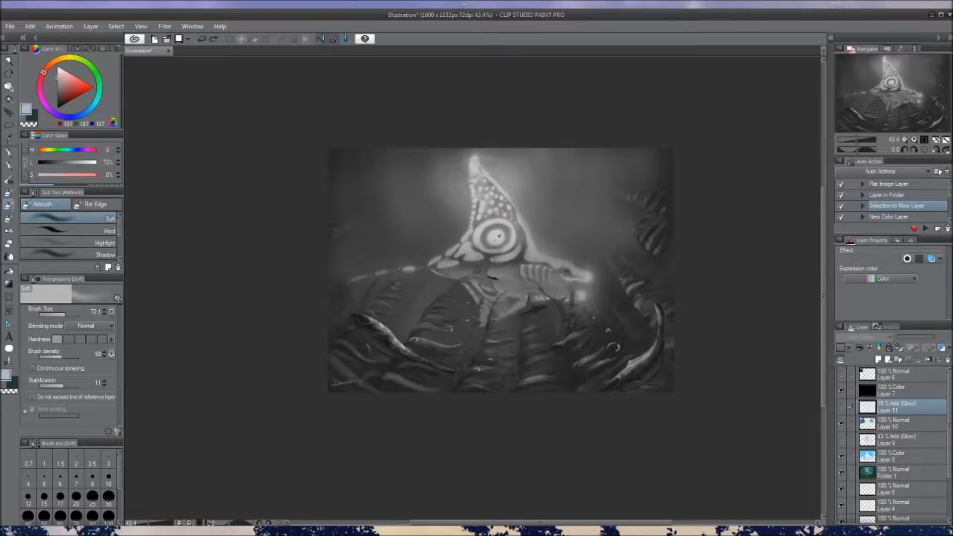
Show the Add (Glow) Layers 11 and 9 again, sample the brightest markings, and hide the black Color layer
click(841, 408)
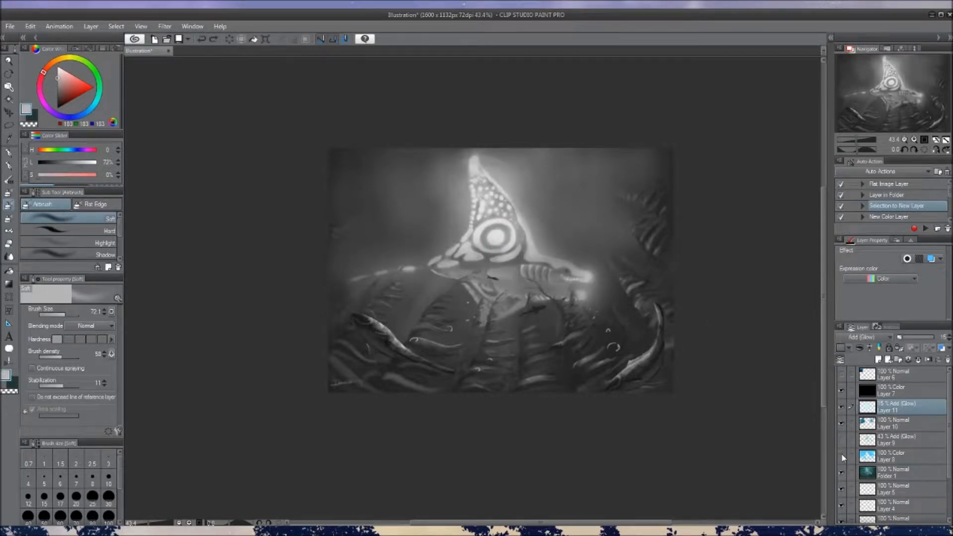
click(840, 442)
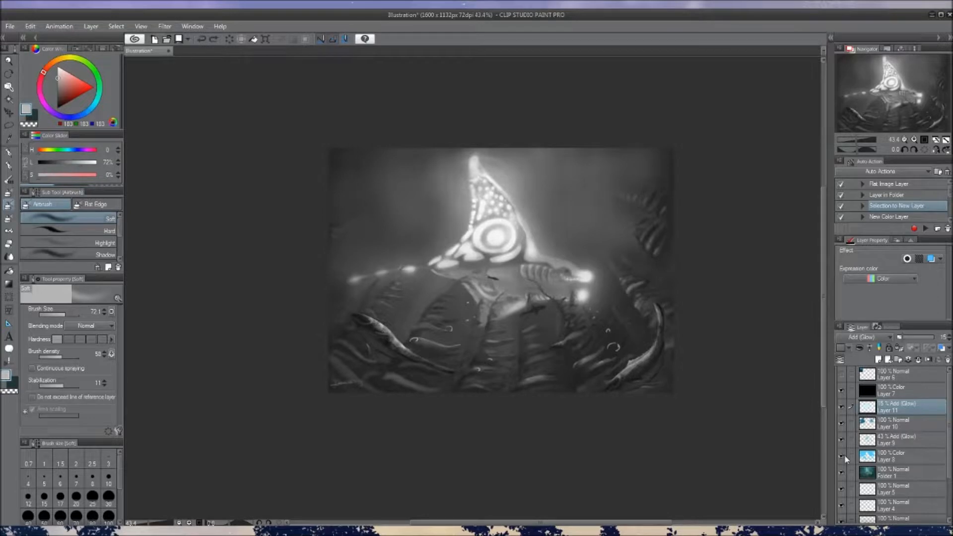
alt+click(494, 233)
alt+click(471, 226)
alt+click(588, 275)
click(841, 390)
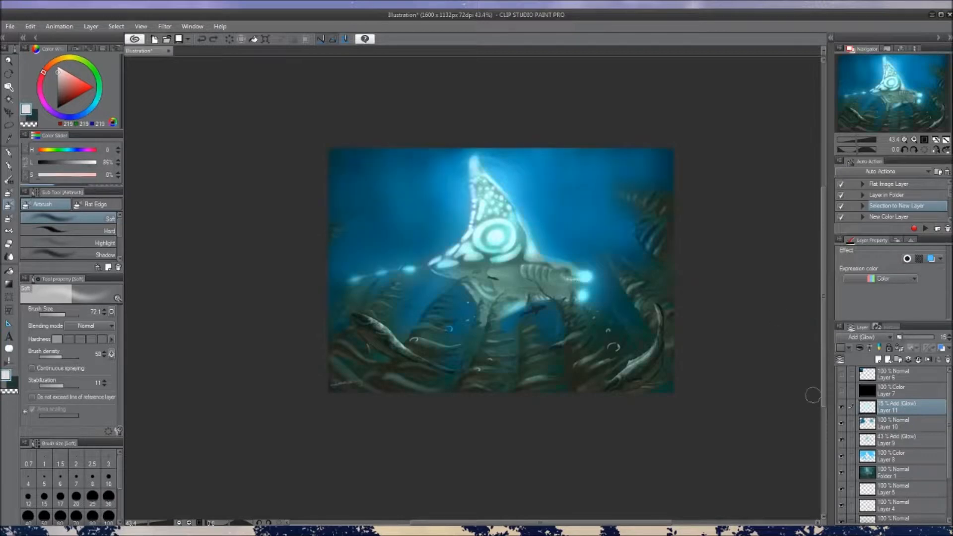
Add a new layer above Layer 7 and airbrush a dark blue with hue 218 over the seabed's lower-left corner
click(909, 389)
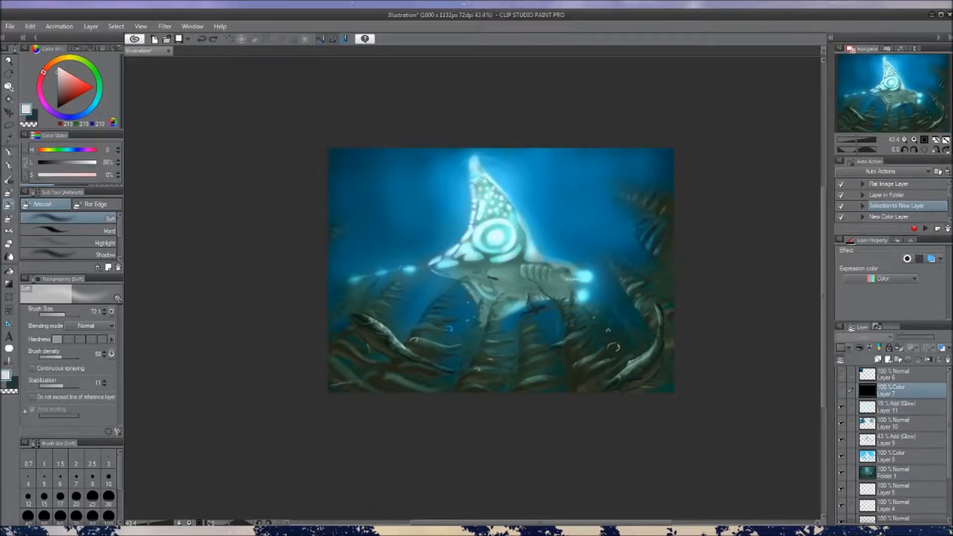
click(878, 359)
alt+click(459, 382)
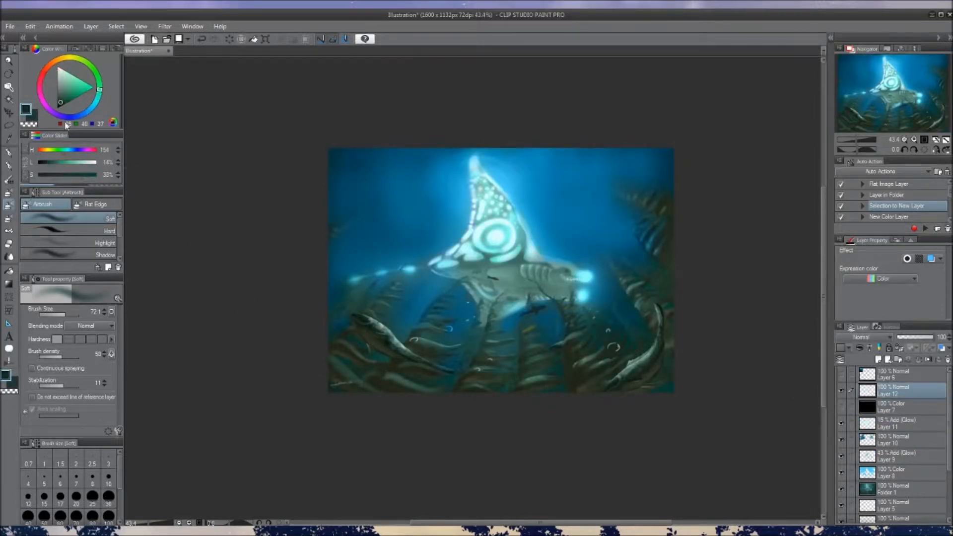
click(82, 116)
drag(324, 366, 370, 390)
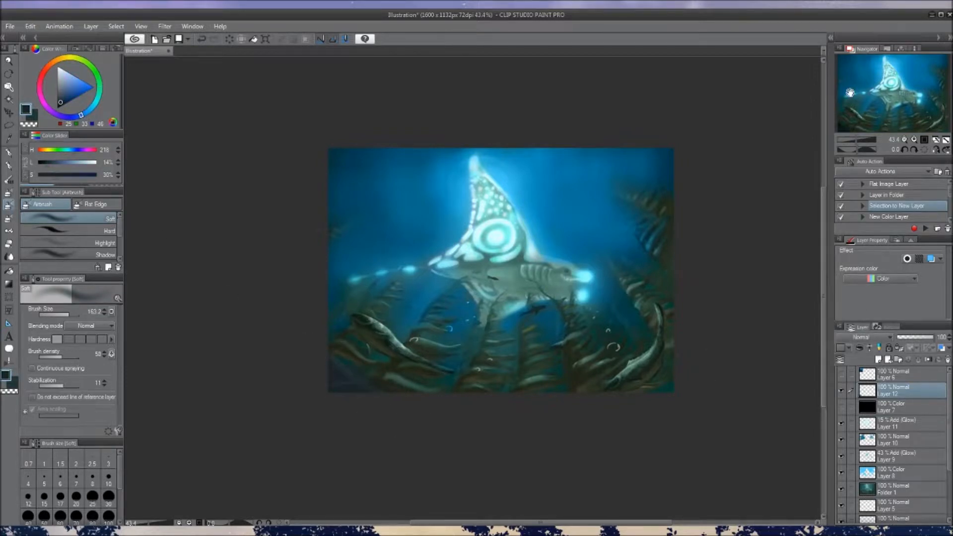
Set Layer 12 to Multiply, darkening the seabed along the bottom edge, and apply a Hue/Saturation/Luminosity adjustment to it
click(850, 90)
drag(391, 355, 420, 393)
mouse_move(676, 355)
mouse_down()
mouse_move(630, 389)
mouse_move(469, 380)
mouse_up()
key(])
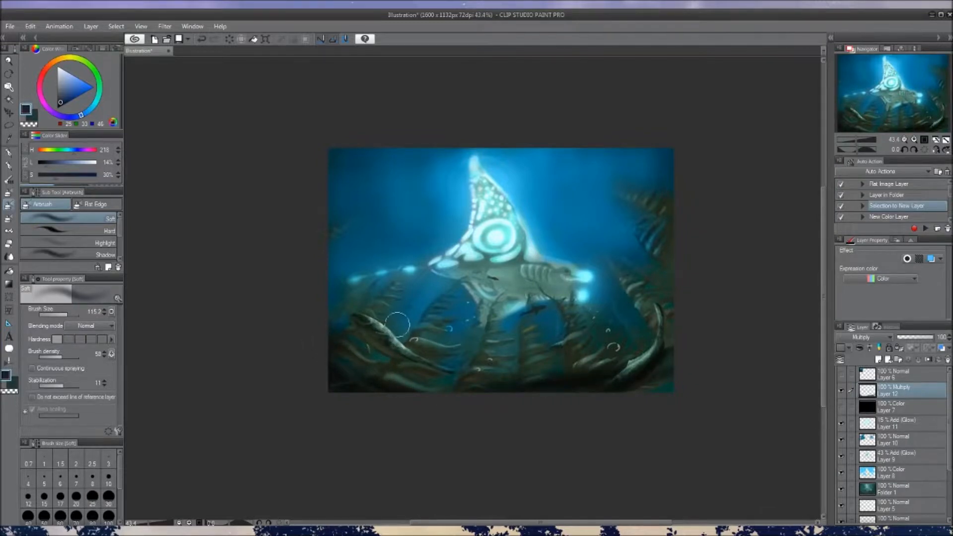
key(ctrl+u)
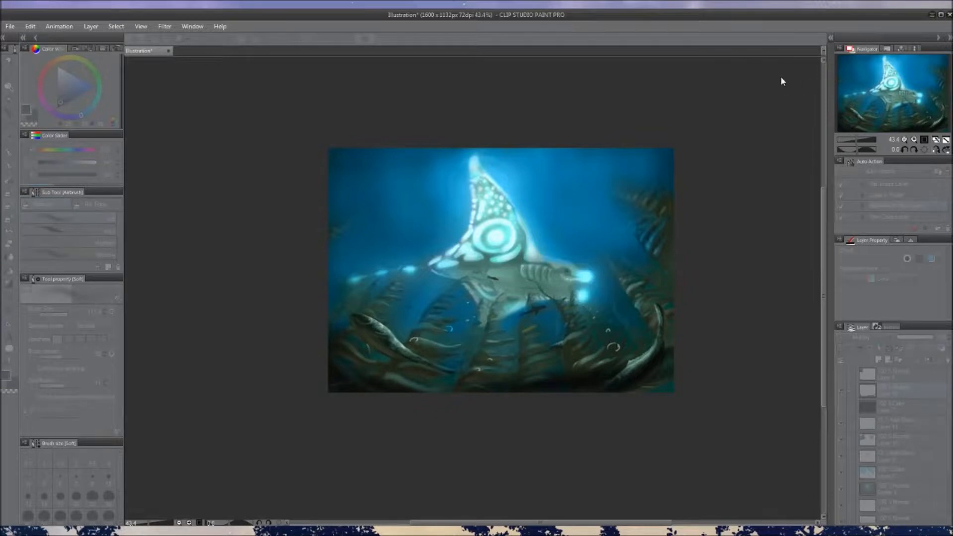
click(893, 57)
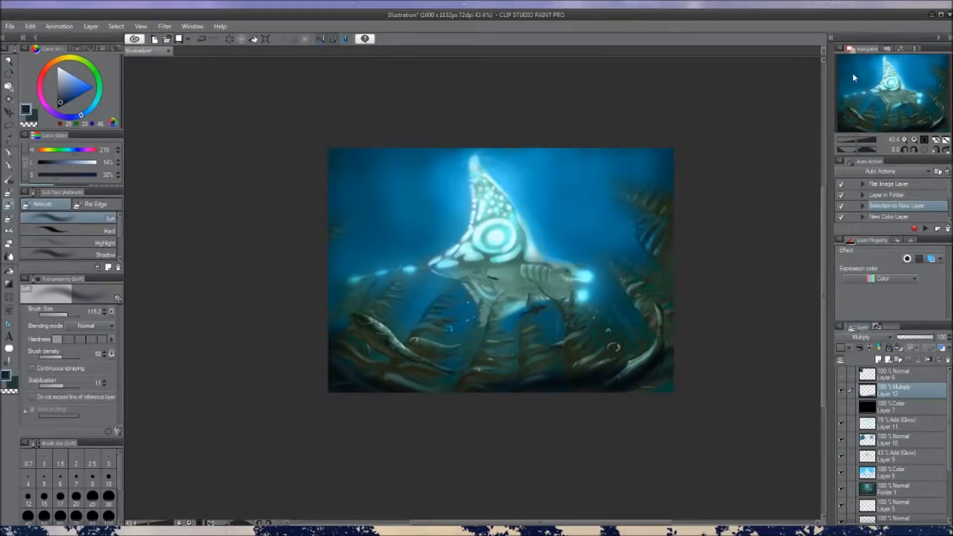
Undo the last airbrush dab and airbrush more dark blue over the left side of the seabed on the Multiply layer
alt+click(572, 383)
key(ctrl+z)
mouse_move(348, 341)
mouse_down()
mouse_move(437, 377)
mouse_move(362, 368)
mouse_move(340, 334)
mouse_move(353, 332)
mouse_up()
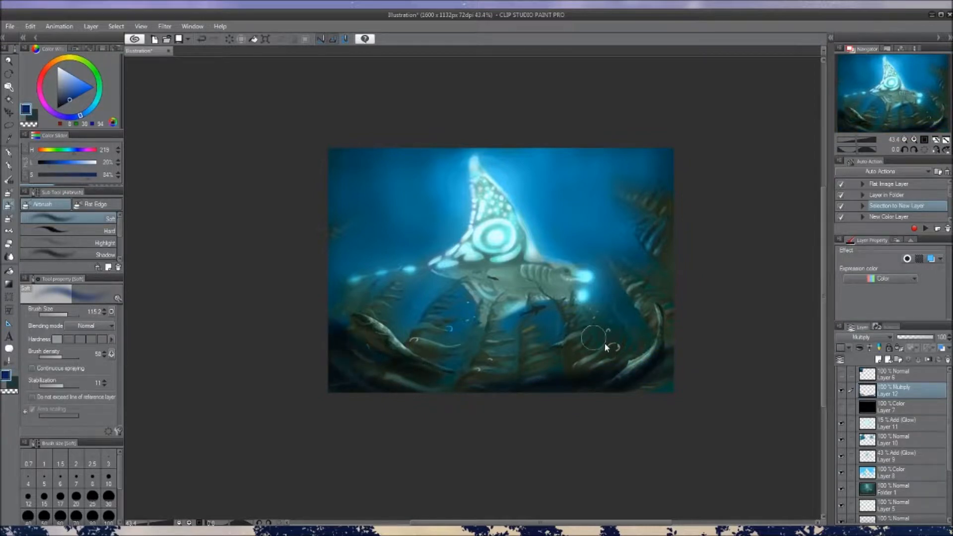
key(b)
key(b)
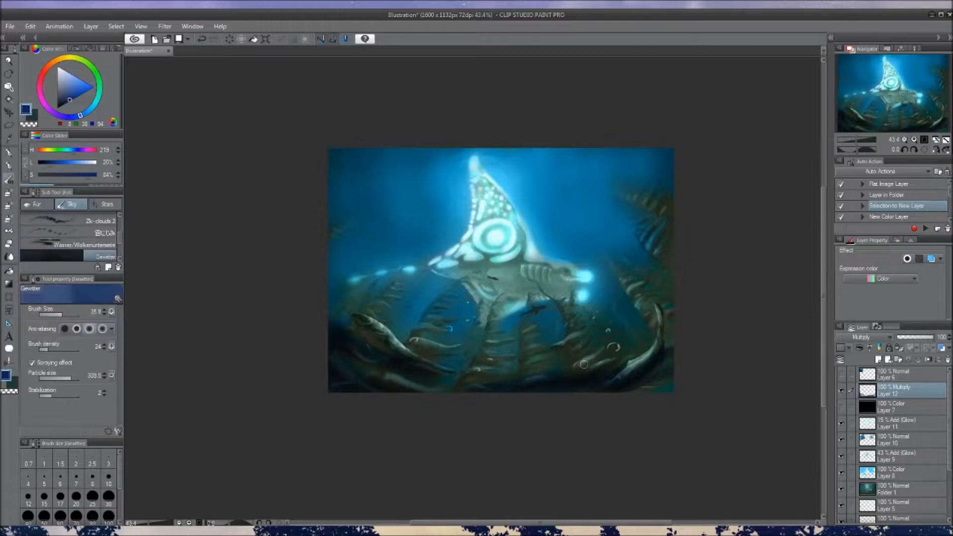
Paint dark blue strokes with the Nathan Fokes pencil along the seabed's right side and bottom edge on the Multiply layer
key(p)
key(p)
mouse_move(593, 362)
mouse_down()
mouse_move(615, 348)
mouse_move(621, 359)
mouse_move(654, 350)
mouse_move(677, 318)
mouse_up()
mouse_move(677, 317)
mouse_down()
mouse_move(653, 311)
mouse_move(672, 266)
mouse_up()
ctrl+alt+drag(665, 347, 680, 347)
mouse_move(670, 355)
mouse_down()
mouse_move(670, 370)
mouse_move(457, 383)
mouse_move(430, 379)
mouse_move(358, 325)
mouse_move(425, 370)
mouse_move(522, 377)
mouse_up()
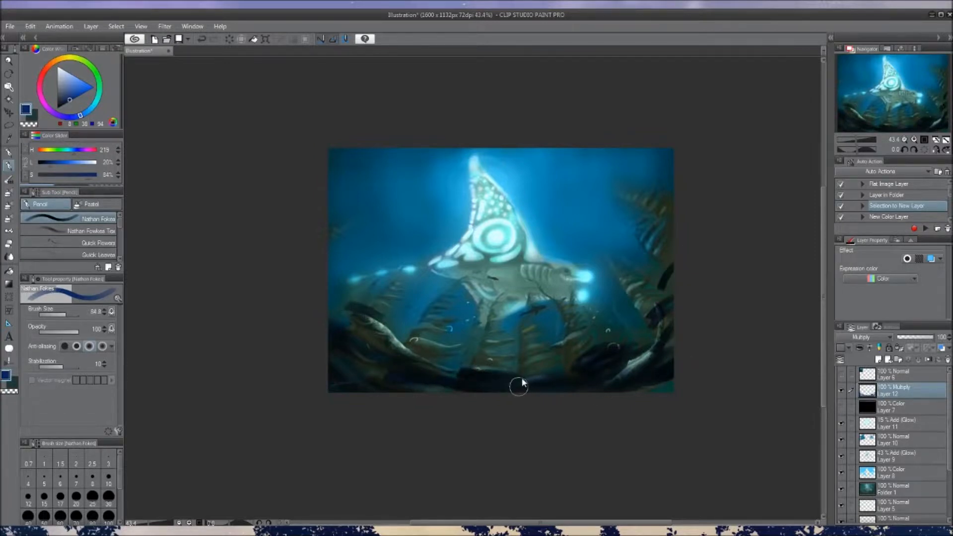
Darken the seabed's left edge with the Oil Pastel brush and blend the bottom shadows by alternating dark blue and transparent strokes
key(b)
drag(361, 356, 332, 322)
key(bracketright)
key(c)
key(bracketleft)
key(bracketleft)
key(bracketleft)
key(bracketleft)
key(bracketleft)
key(bracketleft)
key(bracketleft)
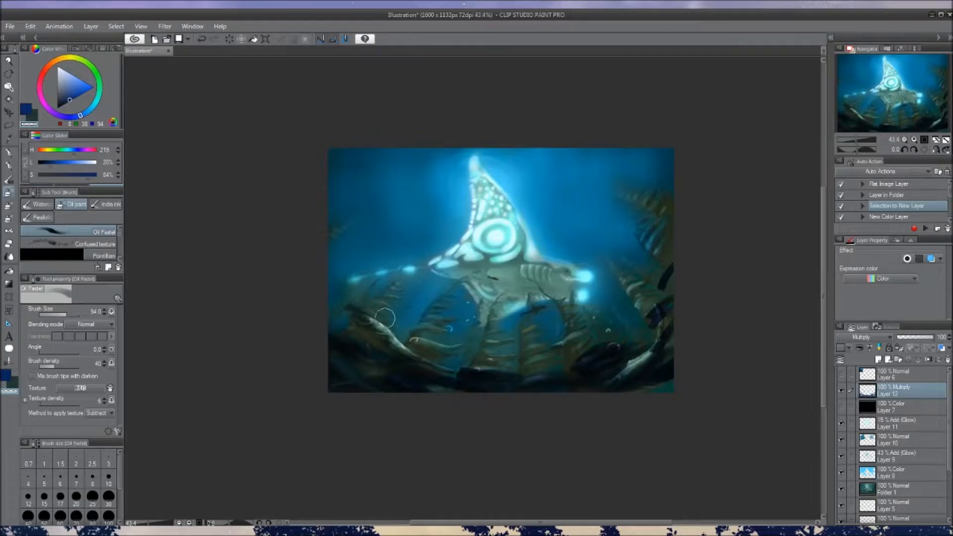
mouse_move(425, 367)
mouse_down()
mouse_move(470, 384)
mouse_move(546, 374)
mouse_up()
key(c)
mouse_move(416, 358)
mouse_down()
mouse_move(459, 376)
mouse_move(482, 370)
mouse_move(451, 370)
mouse_up()
Soften the dark strokes along the seabed's right side by brushing them with transparent Oil Pastel
key(c)
mouse_move(662, 345)
mouse_down()
mouse_move(607, 383)
mouse_move(596, 352)
mouse_move(620, 360)
mouse_up()
drag(656, 297, 653, 320)
drag(666, 263, 664, 276)
drag(617, 358, 606, 366)
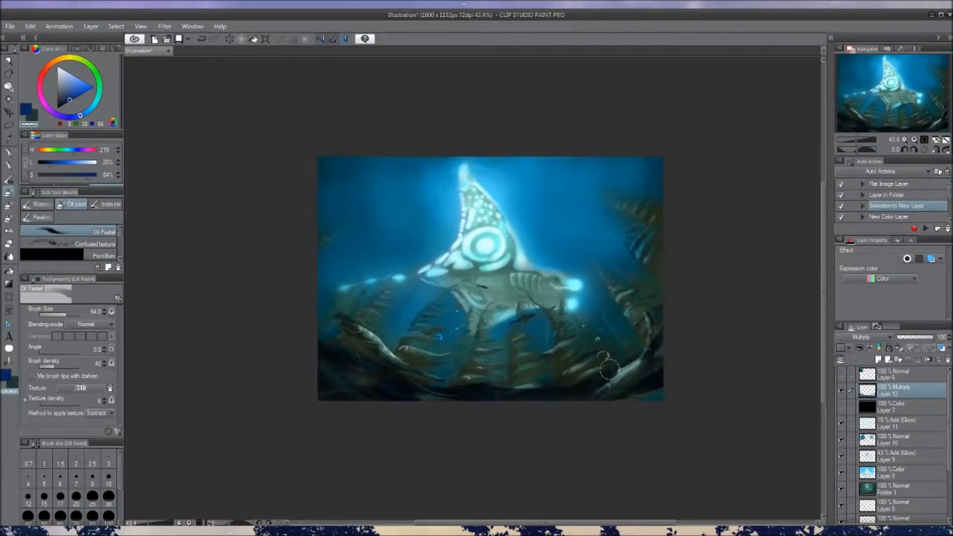
Darken the water in both upper corners with large dark blue Oil Pastel strokes and soften the upper-left corner with transparent colour
key(c)
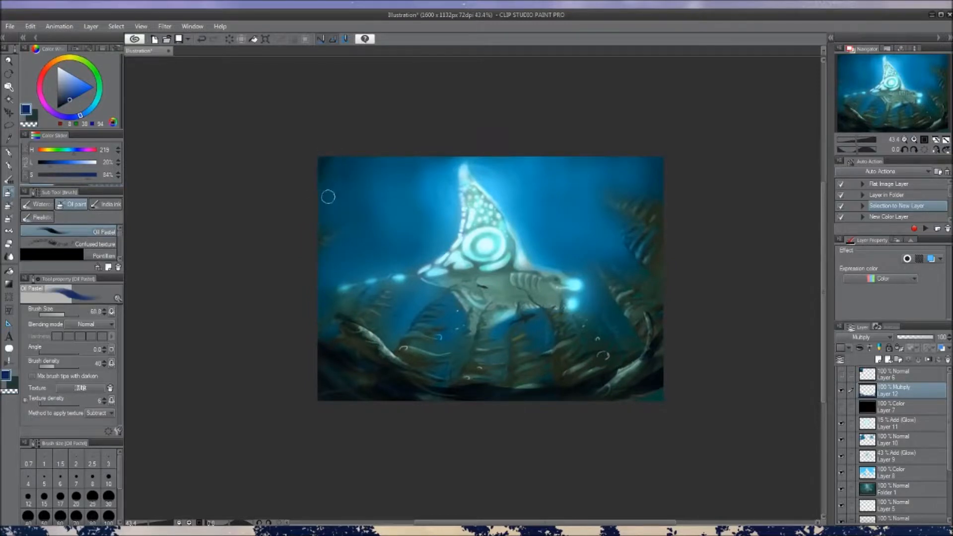
key(])
drag(318, 190, 366, 134)
mouse_move(292, 208)
mouse_down()
mouse_move(324, 201)
mouse_move(393, 160)
mouse_up()
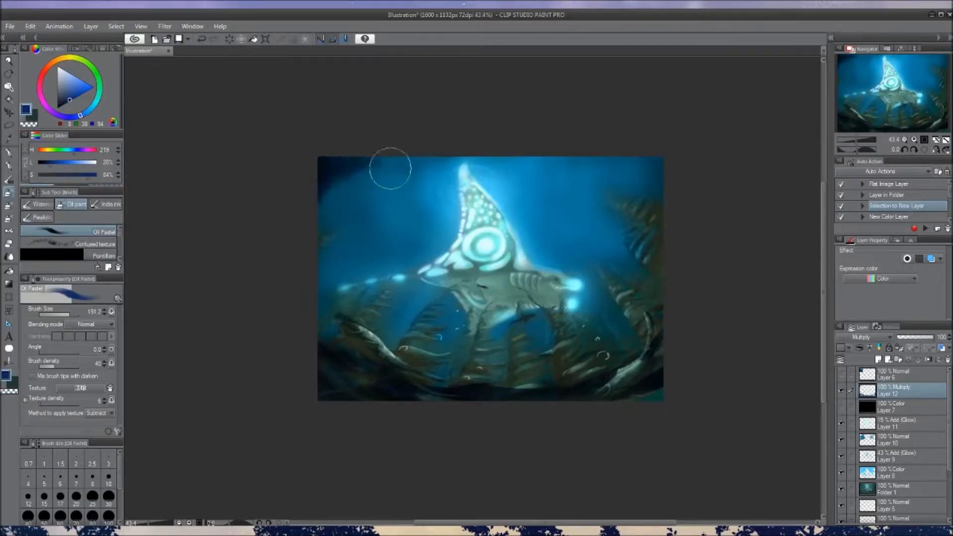
mouse_move(657, 162)
mouse_down()
mouse_move(649, 143)
mouse_move(662, 182)
mouse_move(630, 168)
mouse_move(638, 162)
mouse_move(646, 220)
mouse_move(622, 190)
mouse_move(641, 217)
mouse_move(615, 149)
mouse_up()
key(c)
key(])
mouse_move(338, 183)
mouse_down()
mouse_move(376, 182)
mouse_move(390, 161)
mouse_move(317, 207)
mouse_move(350, 194)
mouse_move(347, 163)
mouse_up()
key(c)
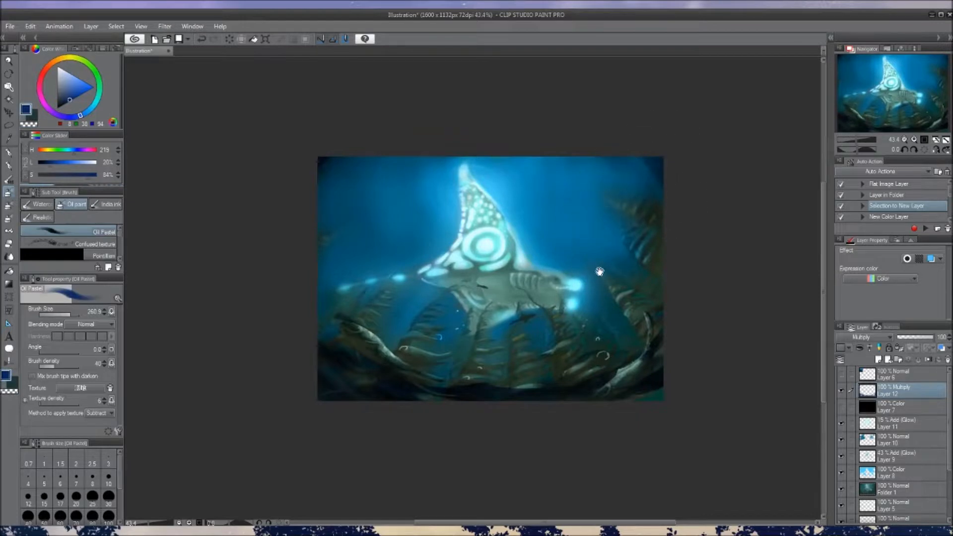
Deepen the shadows on the seabed's left and lower-right parts and lighten the bottom centre with a transparent stroke
drag(599, 274, 593, 263)
mouse_move(349, 346)
mouse_down()
mouse_move(510, 381)
mouse_move(359, 338)
mouse_move(368, 351)
mouse_move(540, 375)
mouse_move(410, 355)
mouse_move(616, 341)
mouse_move(465, 379)
mouse_move(577, 371)
mouse_move(575, 350)
mouse_move(431, 356)
mouse_move(316, 323)
mouse_move(410, 377)
mouse_up()
key(c)
drag(507, 370, 501, 376)
key(c)
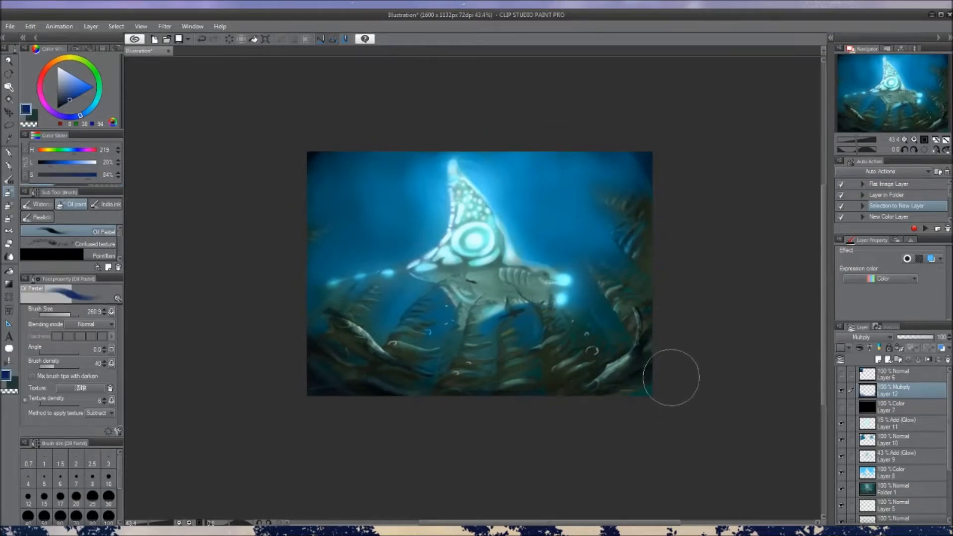
mouse_move(617, 361)
mouse_down()
mouse_move(636, 377)
mouse_move(623, 361)
mouse_move(617, 371)
mouse_up()
Move the Multiply layer below the black Color layer, check the painting in greyscale, and hide the Color layer again
click(842, 407)
drag(896, 387, 899, 410)
click(842, 390)
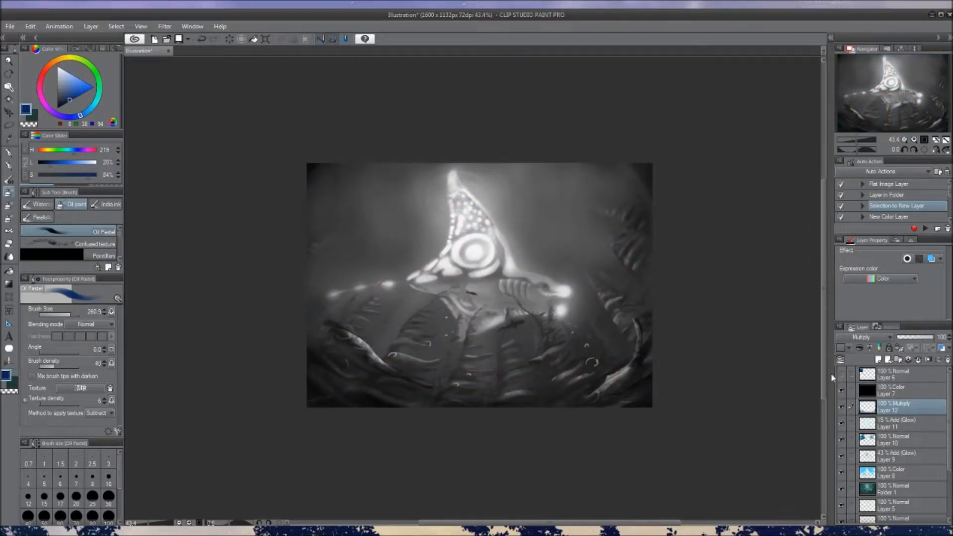
click(842, 391)
drag(686, 385, 695, 380)
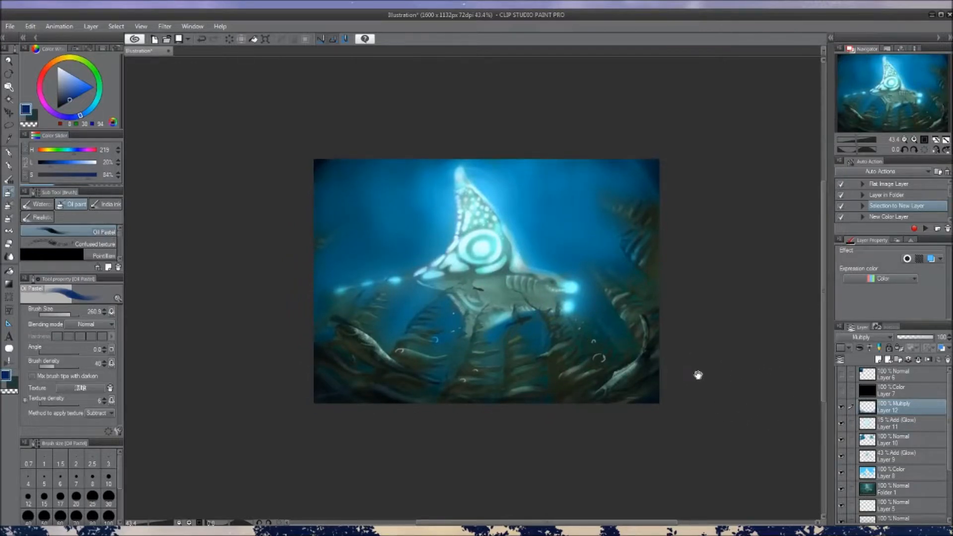
Sample turquoise from the fin markings, make it more saturated, and add a new layer above the Multiply layer
drag(698, 376, 696, 371)
alt+click(503, 255)
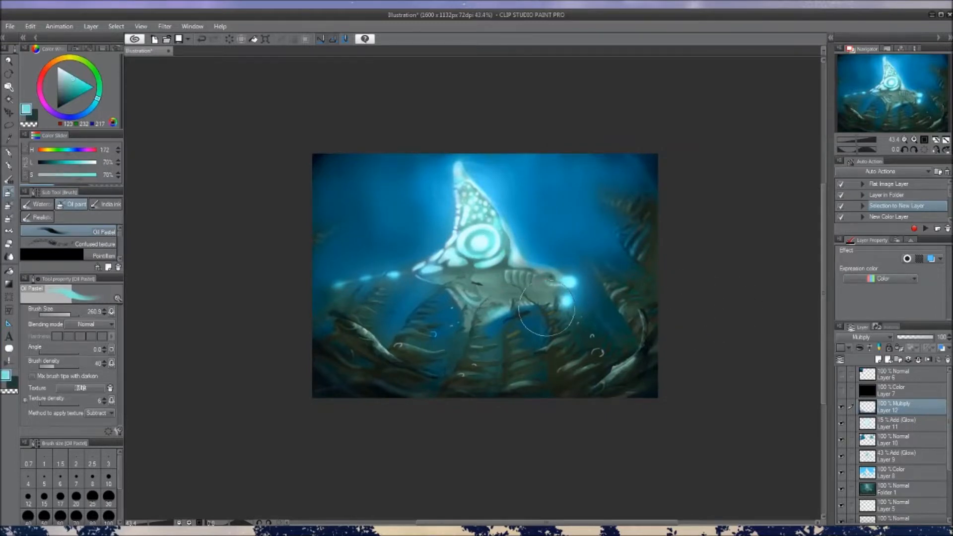
click(82, 80)
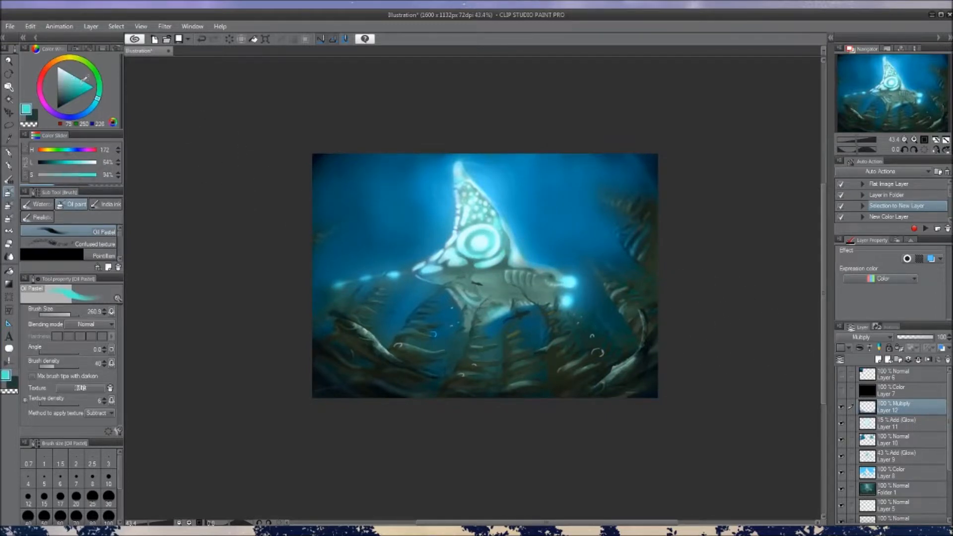
click(877, 360)
mouse_move(484, 380)
ctrl+alt+mouse_down()
mouse_move(462, 365)
mouse_move(461, 375)
ctrl+alt+mouse_up()
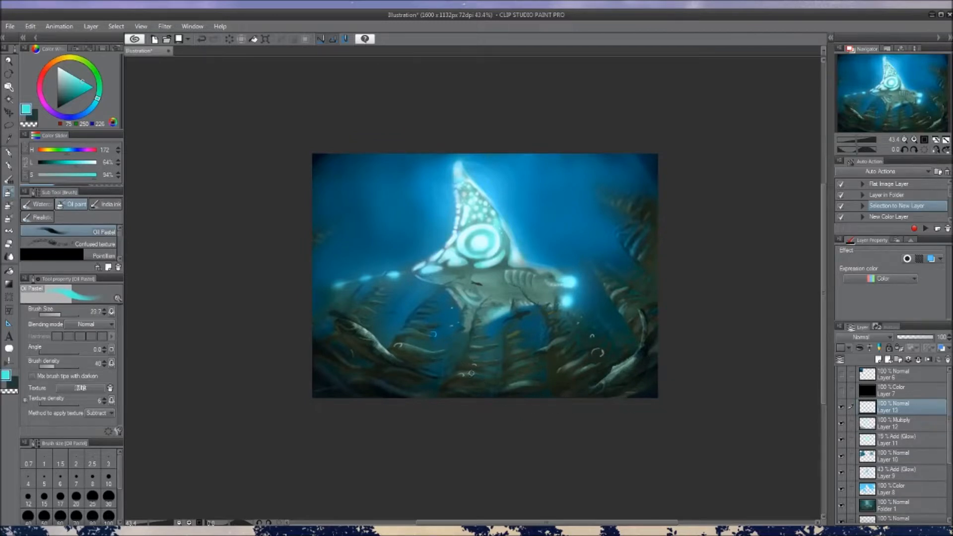
Sample light blue from the glowing tail spot and dab a bright dot on the seabed with the G-pen 2
key(p)
key([)
alt+click(394, 273)
click(463, 374)
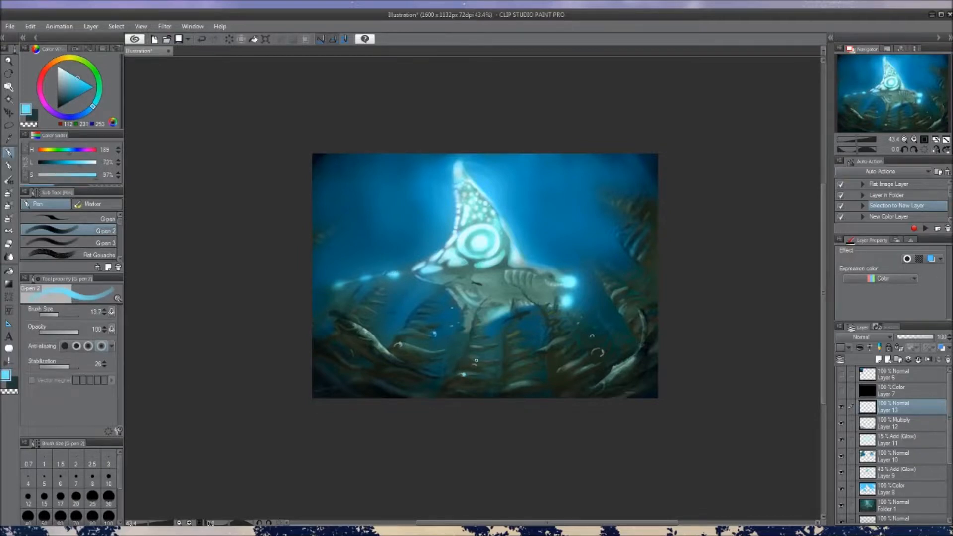
Switch to the Oil Pastel brush, undo a trial light blue stroke on the bottom ribs, and reduce the brush size to 19.5
key(b)
drag(506, 386, 539, 383)
key(ctrl+z)
key([)
key([)
key([)
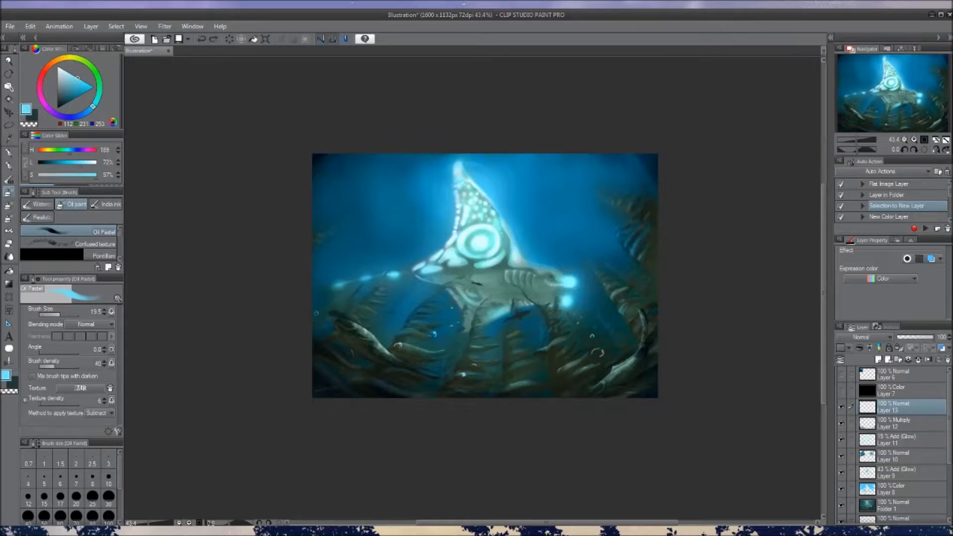
Set the blue's luminosity and saturation to 60% and try highlight strokes on the seabed ribs, undoing each one
click(74, 176)
key(ctrl+z)
drag(404, 345, 439, 353)
key(ctrl+z)
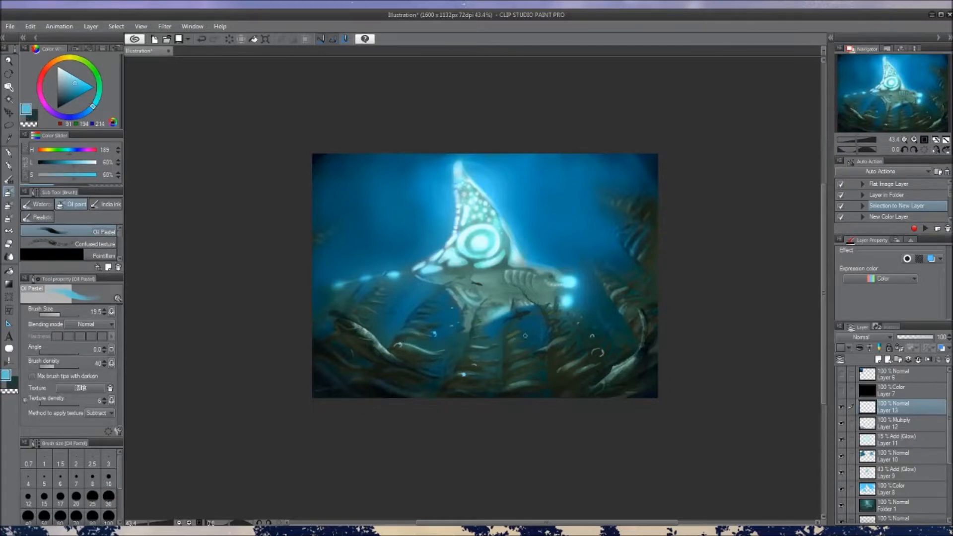
drag(570, 347, 565, 345)
key(ctrl+z)
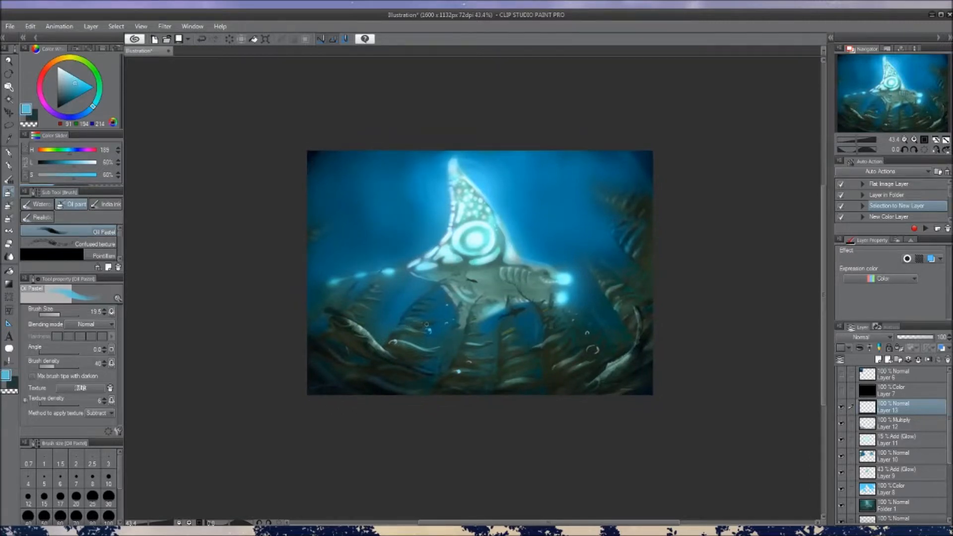
Paint light blue highlights on the seabed growths at the left and soften them with transparent Oil Pastel strokes
drag(516, 339, 503, 337)
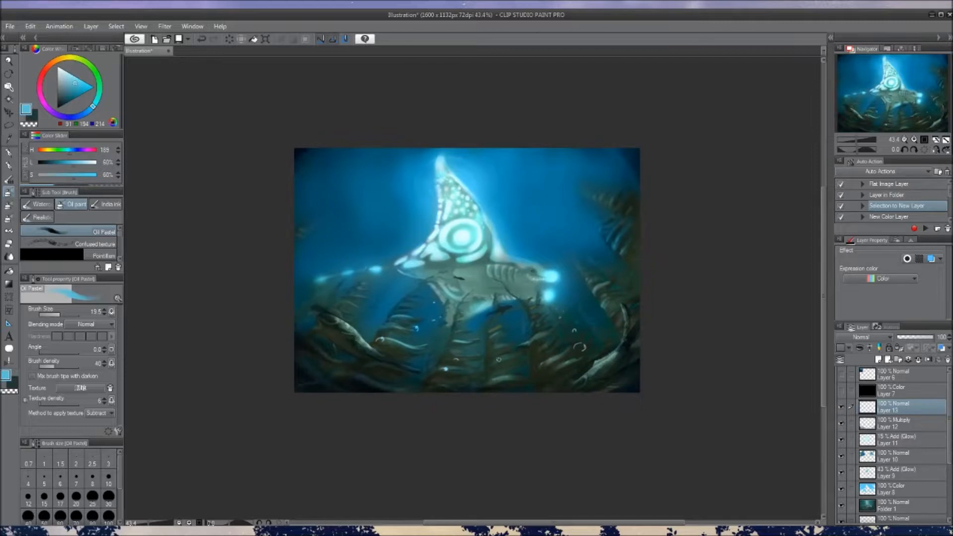
drag(495, 366, 498, 385)
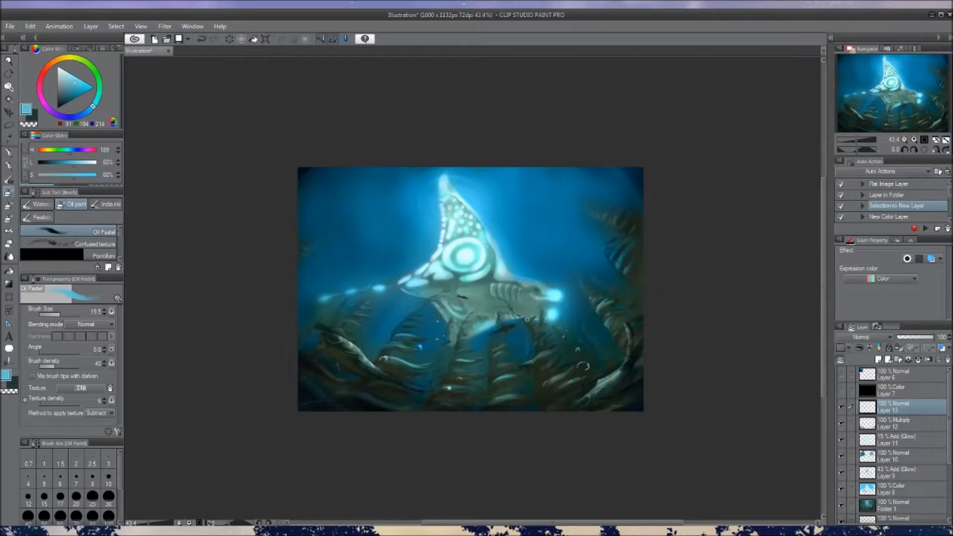
drag(550, 370, 523, 391)
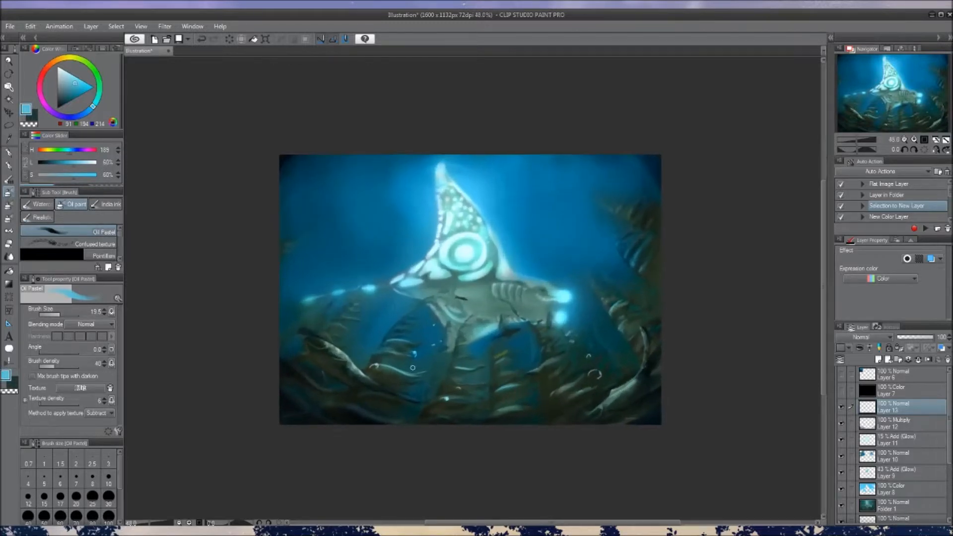
drag(411, 368, 413, 351)
mouse_move(329, 311)
mouse_down()
mouse_move(368, 323)
mouse_move(333, 316)
mouse_up()
key(c)
drag(367, 350, 426, 365)
drag(372, 329, 408, 346)
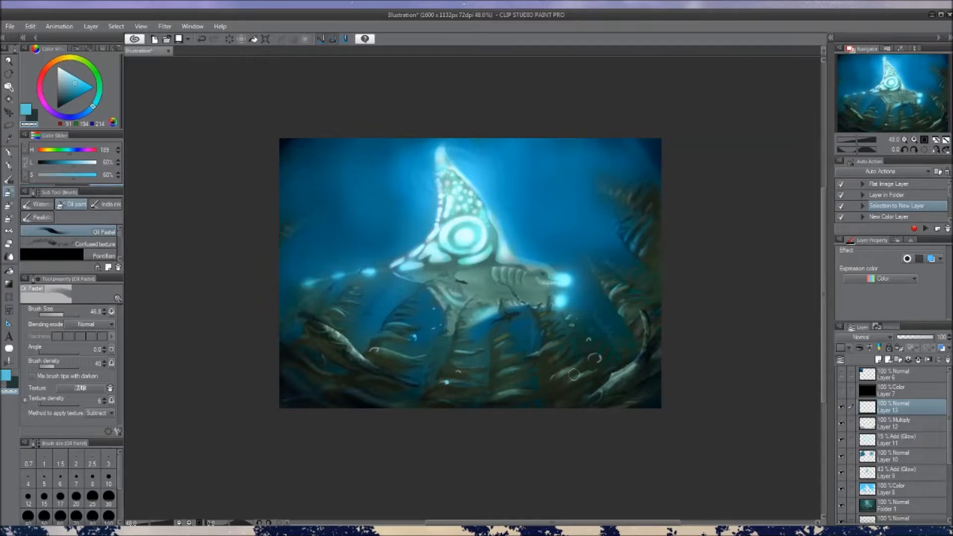
Paint light blue highlights with a smaller Oil Pastel brush along the tip and ribs of the frond beside the creature's head
drag(550, 362, 555, 372)
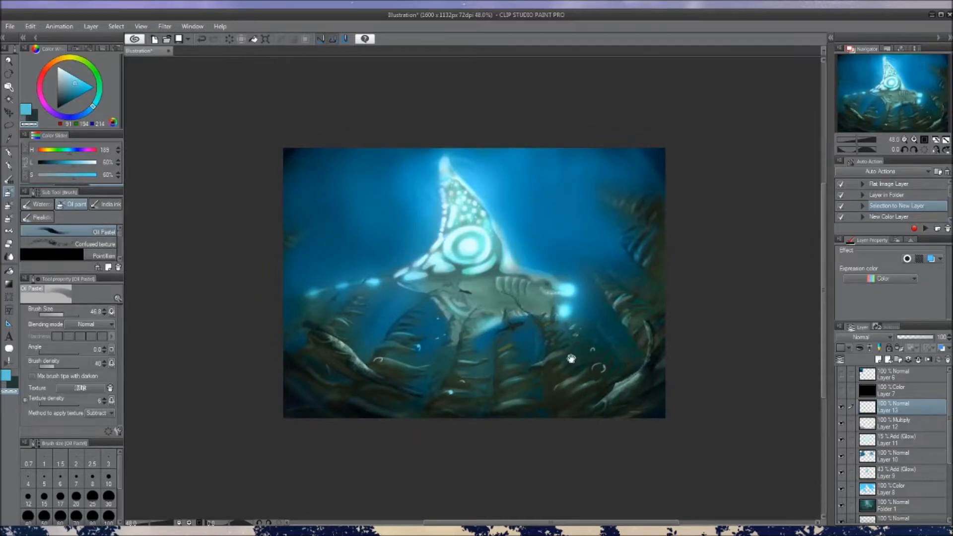
scroll(529, 386, down, 2)
scroll(536, 380, up, 2)
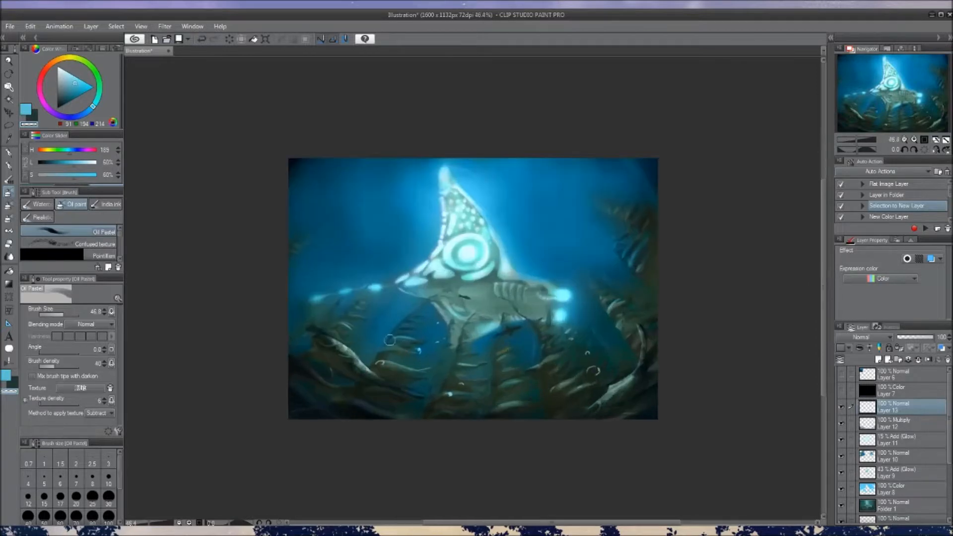
drag(515, 346, 533, 361)
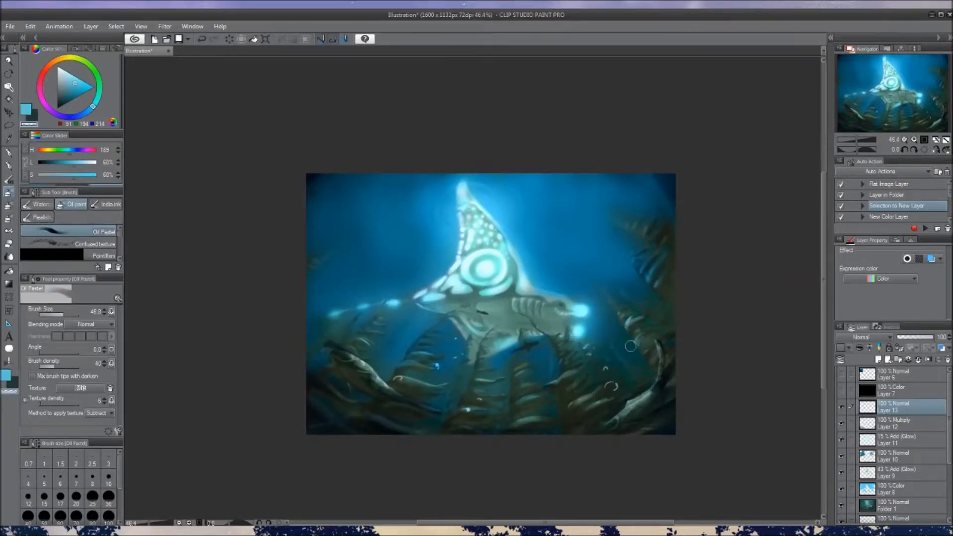
scroll(629, 342, down, 1)
scroll(616, 298, up, 2)
key(bracketleft)
key(c)
drag(617, 282, 610, 271)
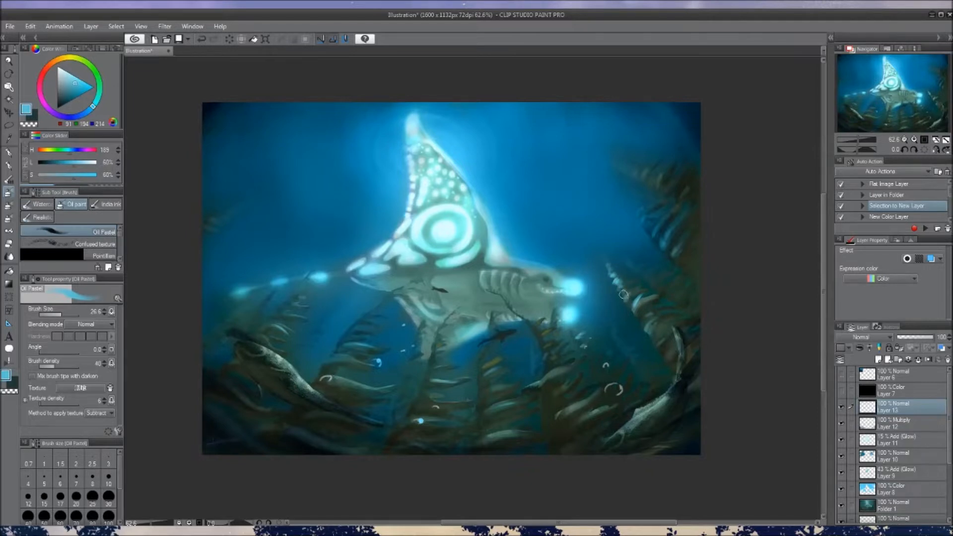
key(c)
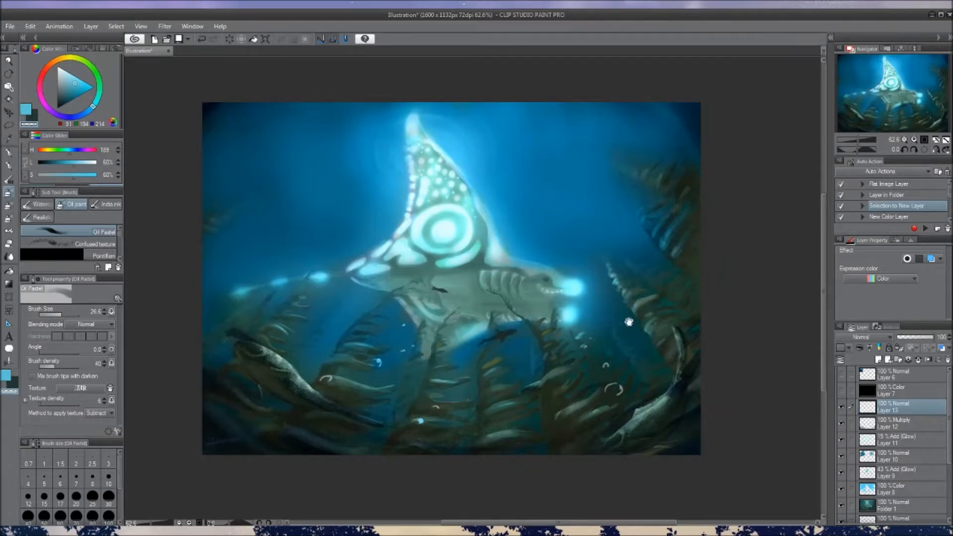
Add light blue highlights to the inner edge of the upper-right frond and trim them with a transparent stroke
scroll(620, 325, down, 3)
scroll(603, 336, down, 1)
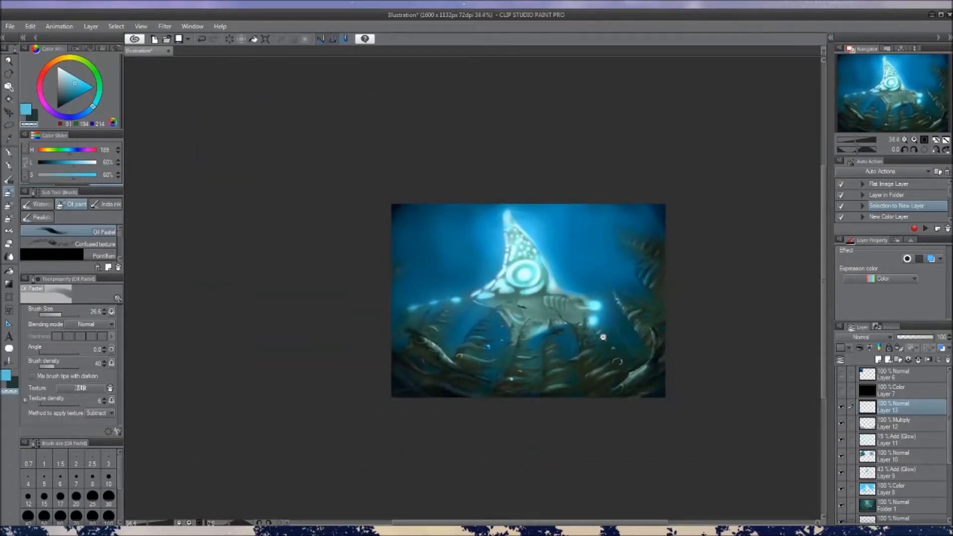
scroll(603, 337, up, 2)
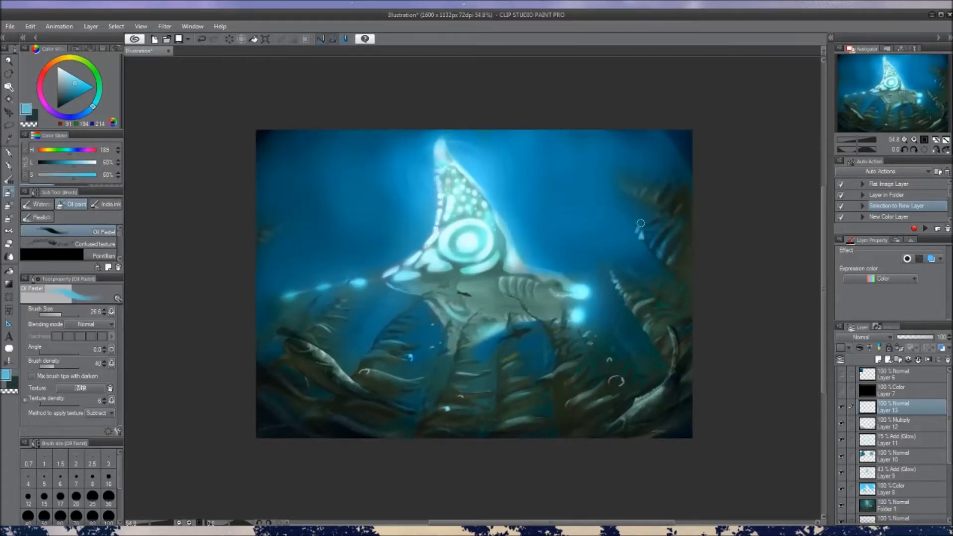
key(c)
drag(634, 217, 641, 234)
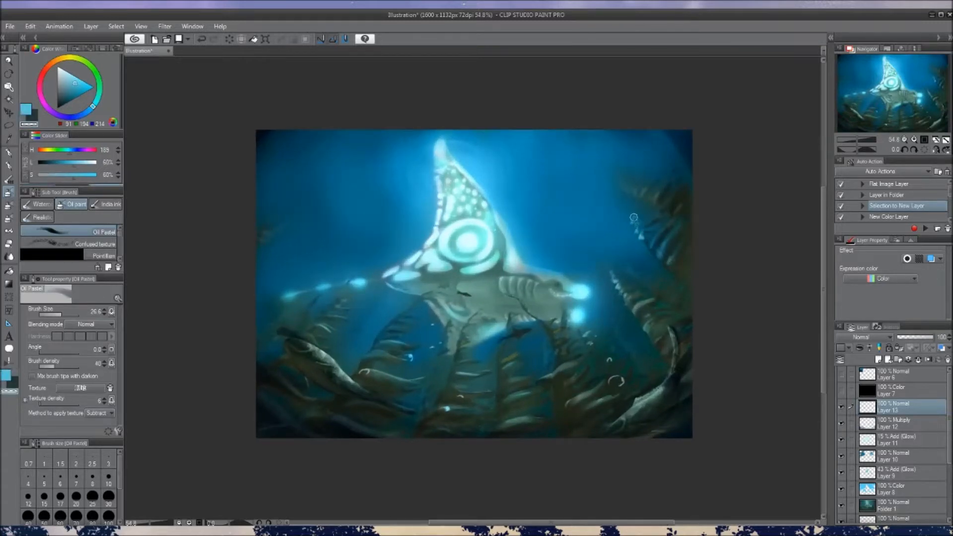
key(c)
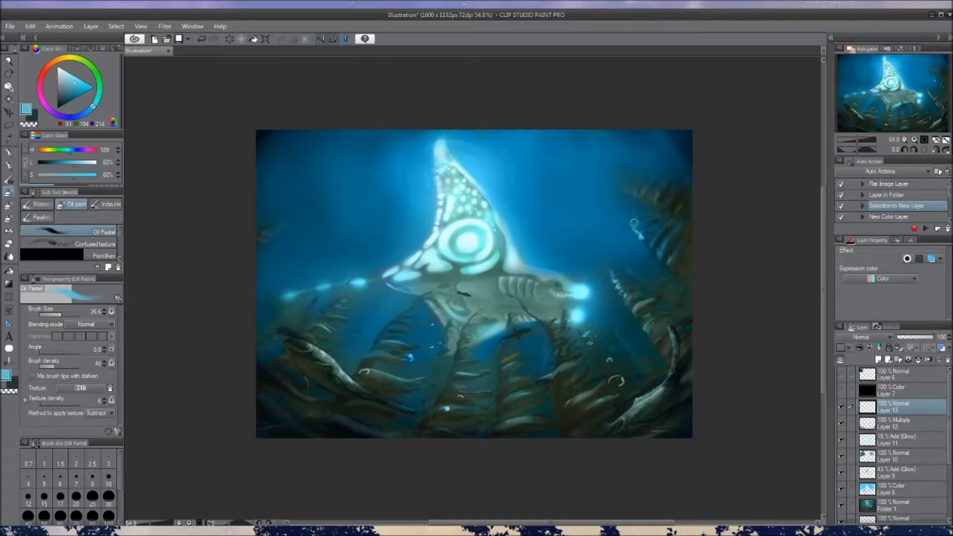
Reduce the brush size and add fine light blue highlights along the tip of the upper-right frond
scroll(640, 232, down, 2)
scroll(642, 234, up, 1)
key([)
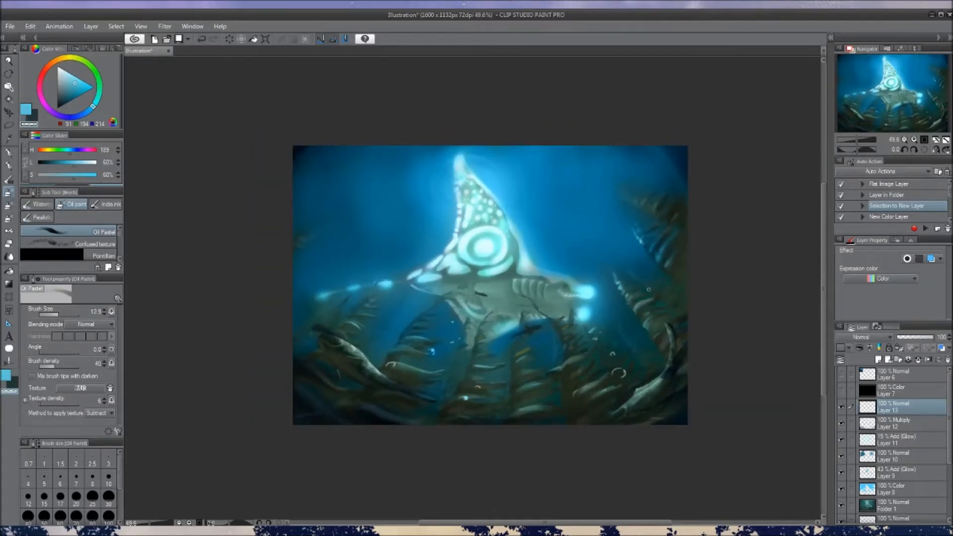
scroll(648, 288, down, 2)
scroll(614, 215, up, 3)
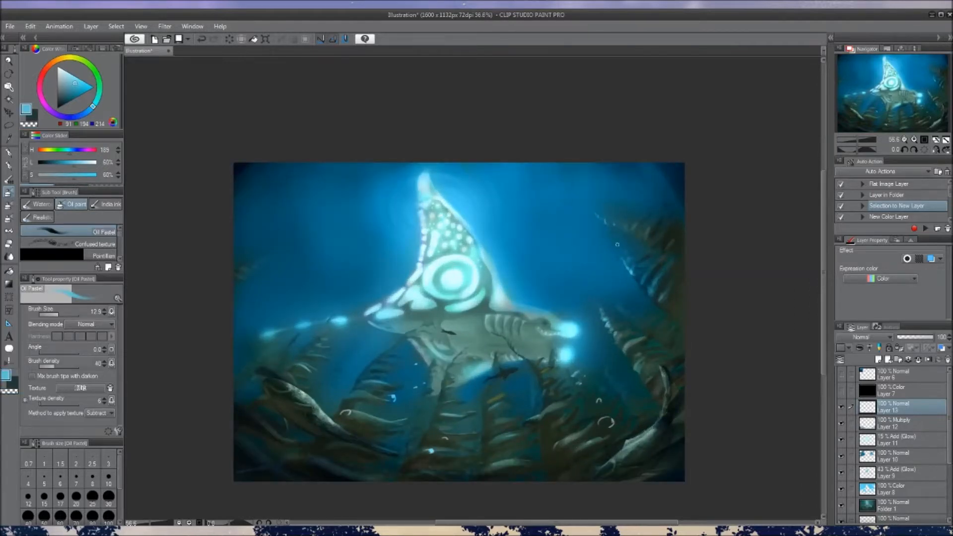
scroll(606, 324, down, 3)
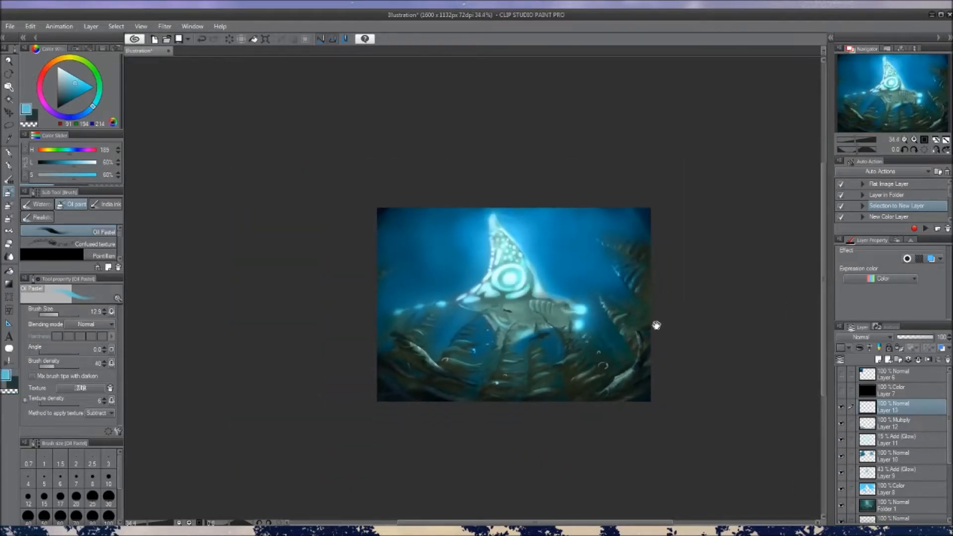
scroll(540, 353, up, 2)
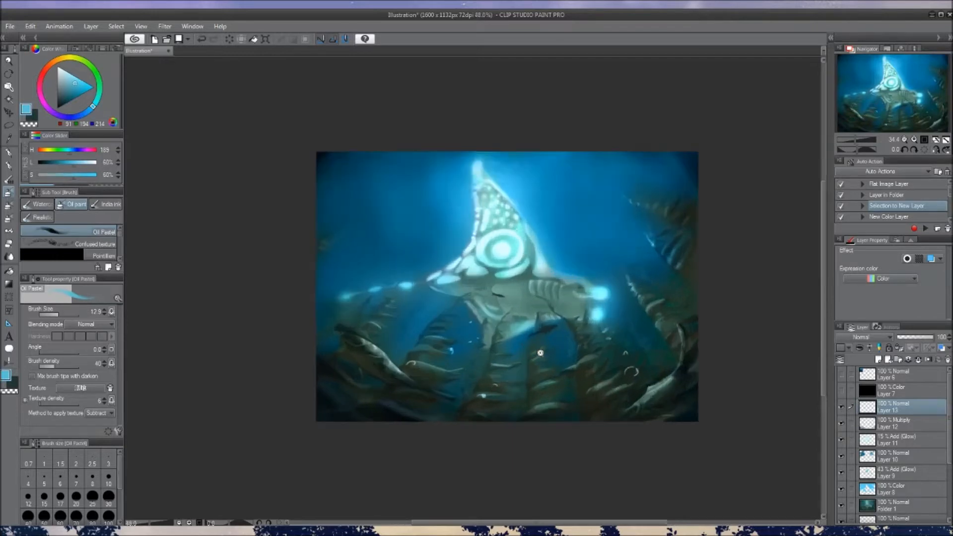
Undo the last highlight stroke, reduce the Oil Pastel brush size, and add a finer light blue stroke beneath the creature's head
scroll(540, 353, up, 1)
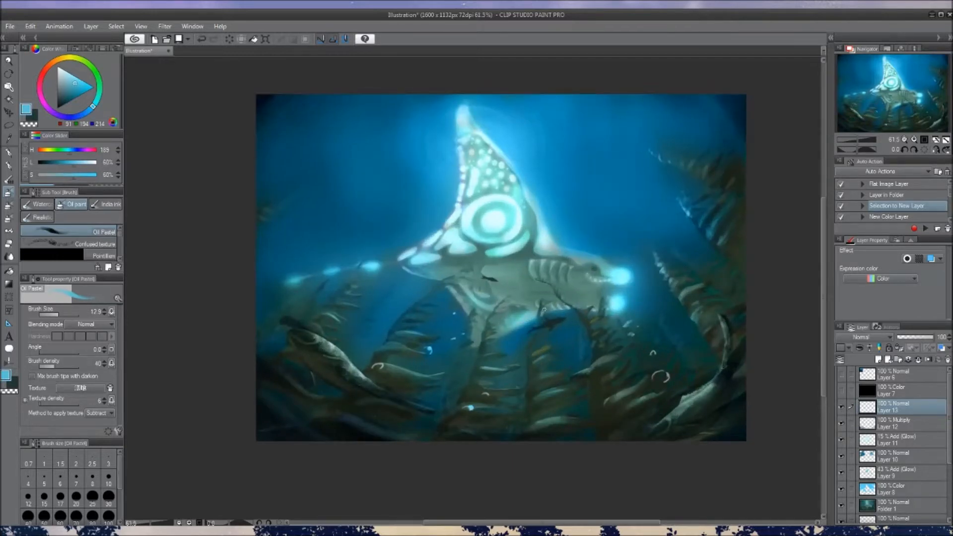
drag(443, 329, 449, 333)
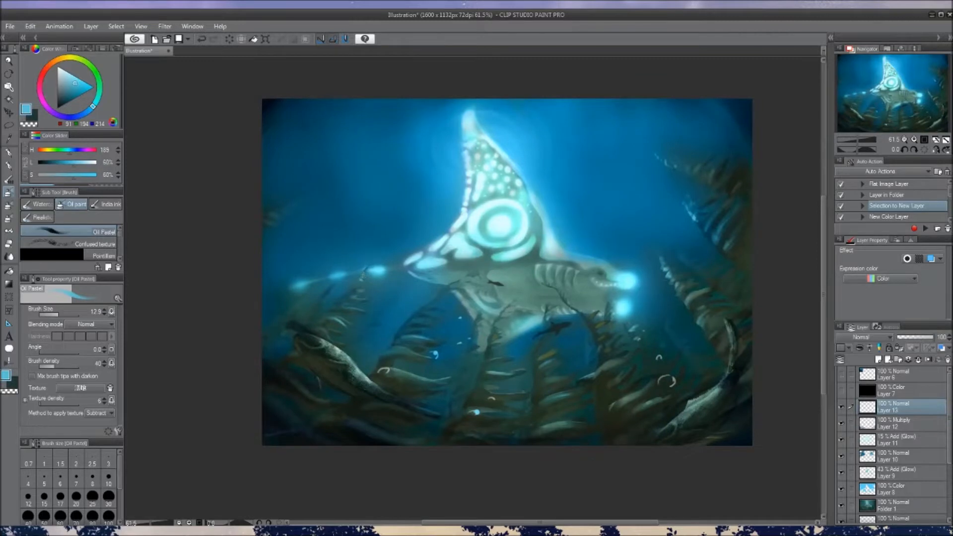
scroll(542, 335, down, 3)
drag(537, 338, 524, 334)
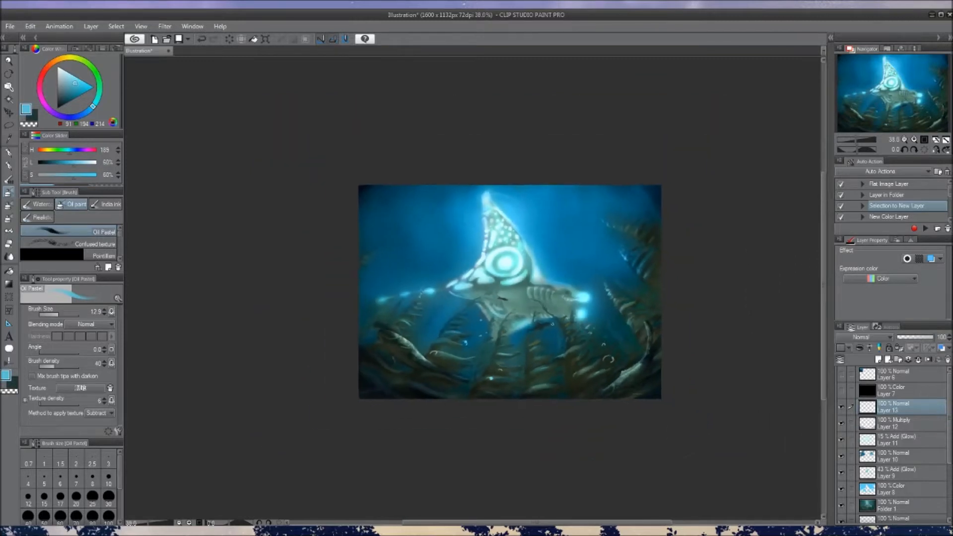
scroll(486, 313, up, 3)
key(ctrl+z)
key(bracketleft)
key(bracketleft)
key(bracketleft)
drag(594, 335, 611, 331)
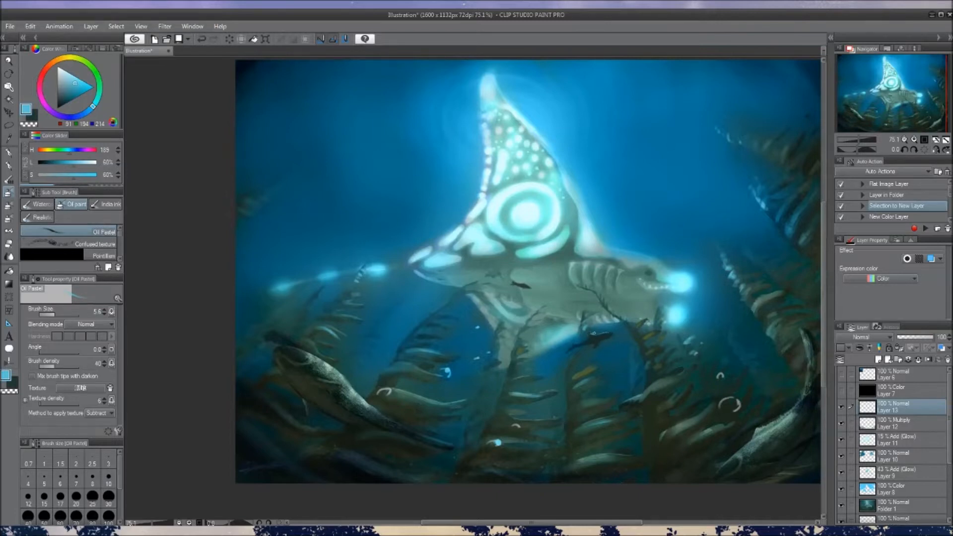
scroll(621, 359, down, 3)
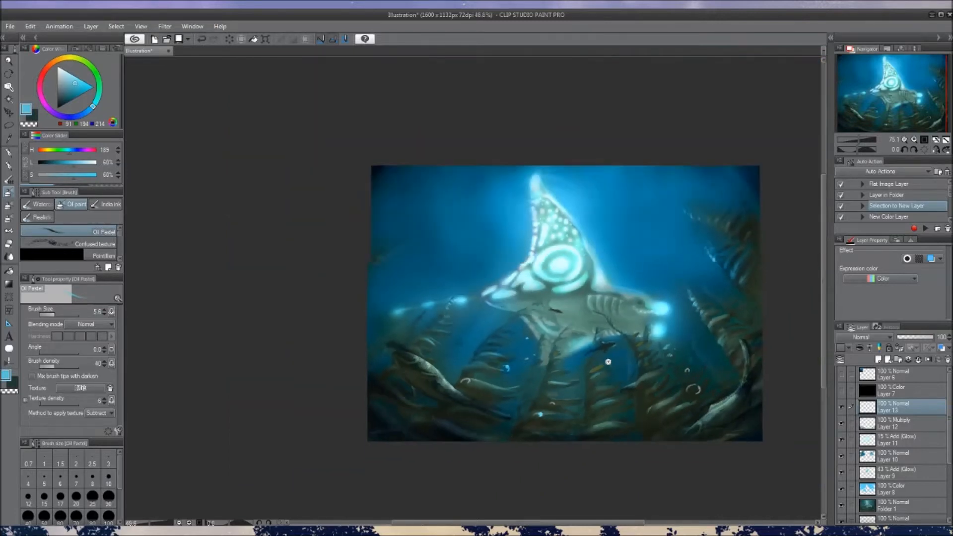
Compare the painting with and without Layers 9, 12, 11 and 10 by switching each layer's visibility off and on
drag(595, 366, 605, 346)
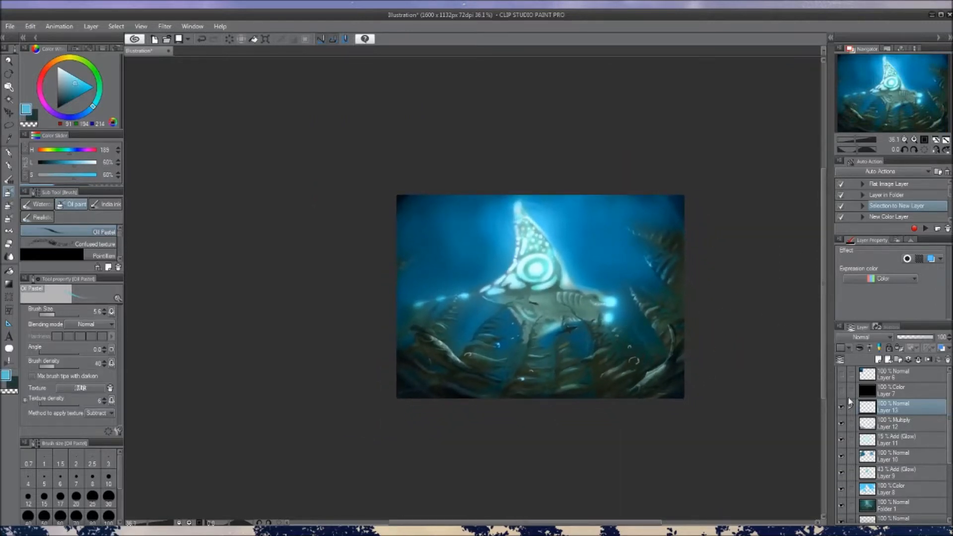
click(841, 472)
click(839, 472)
click(840, 423)
click(840, 423)
click(841, 440)
click(841, 440)
click(841, 456)
click(841, 455)
click(841, 423)
click(840, 425)
click(864, 506)
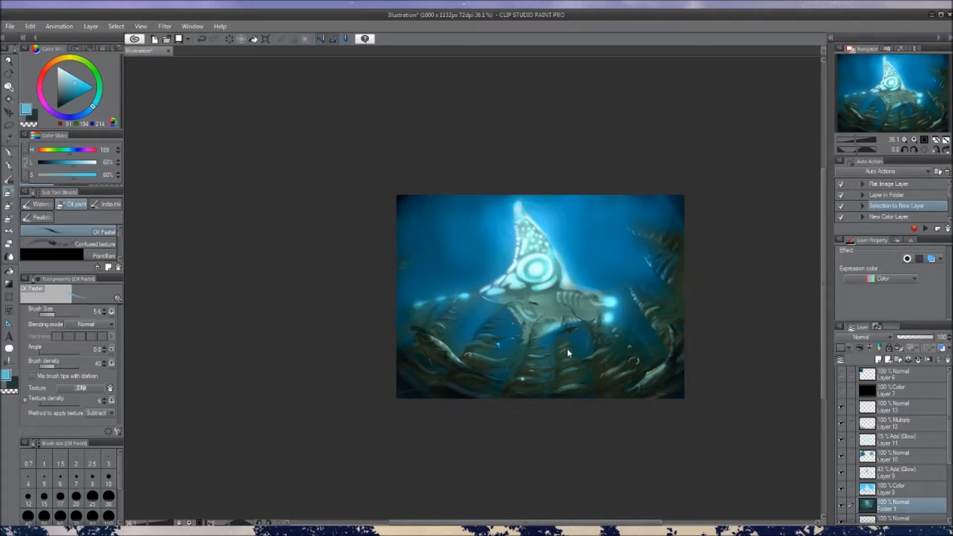
click(887, 491)
drag(655, 411, 653, 417)
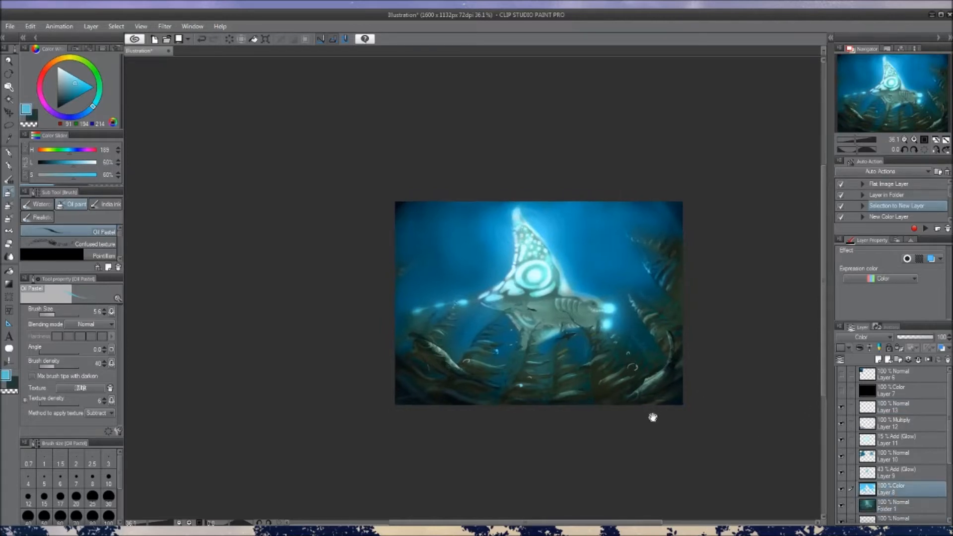
Try painting over the small yellow fish below the creature in sampled dark green on the Multiply layer, Layer 12
scroll(568, 371, up, 5)
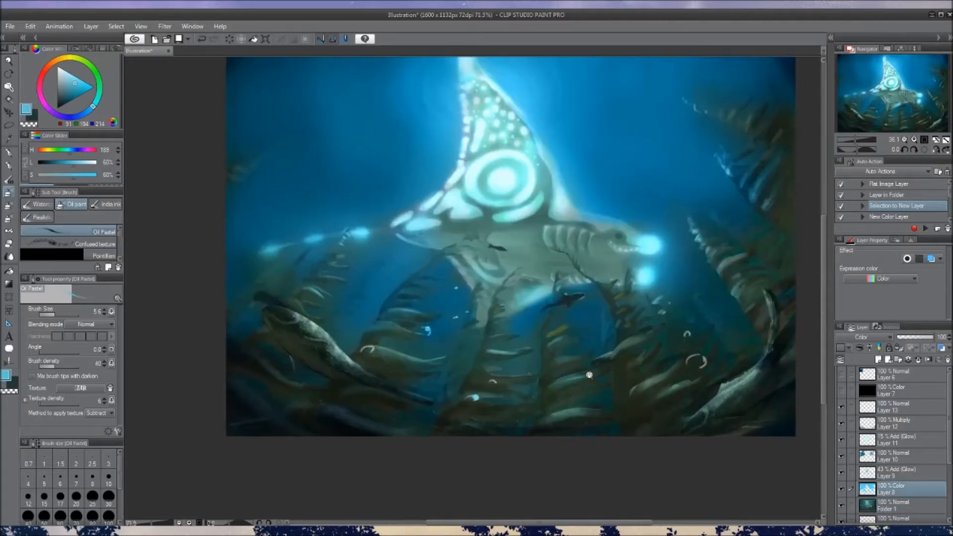
click(894, 426)
alt+click(551, 339)
alt+click(551, 338)
drag(550, 338, 564, 338)
drag(550, 338, 566, 331)
key(ctrl+z)
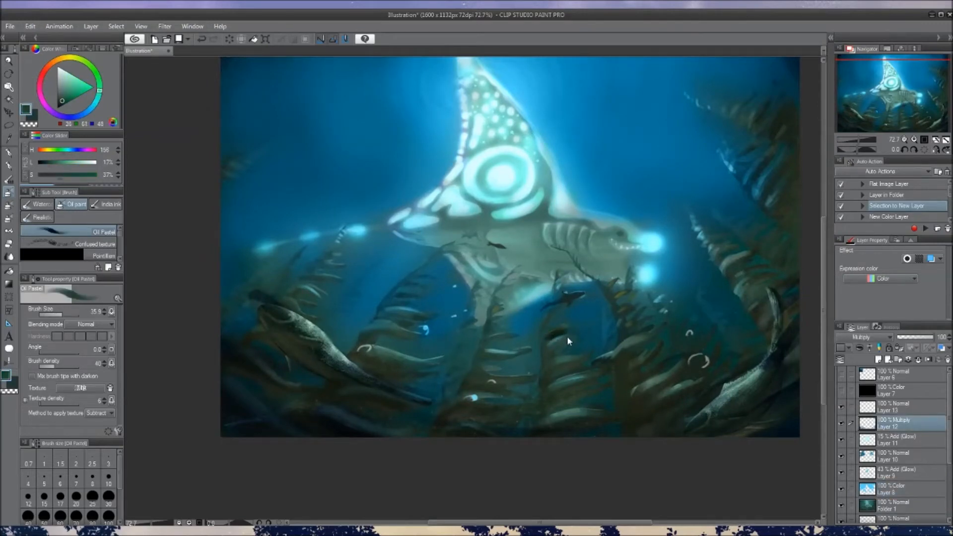
On Layer 13, paint over the yellowish marks below the creature's head with a smaller Oil Pastel brush in sampled dark green
click(904, 413)
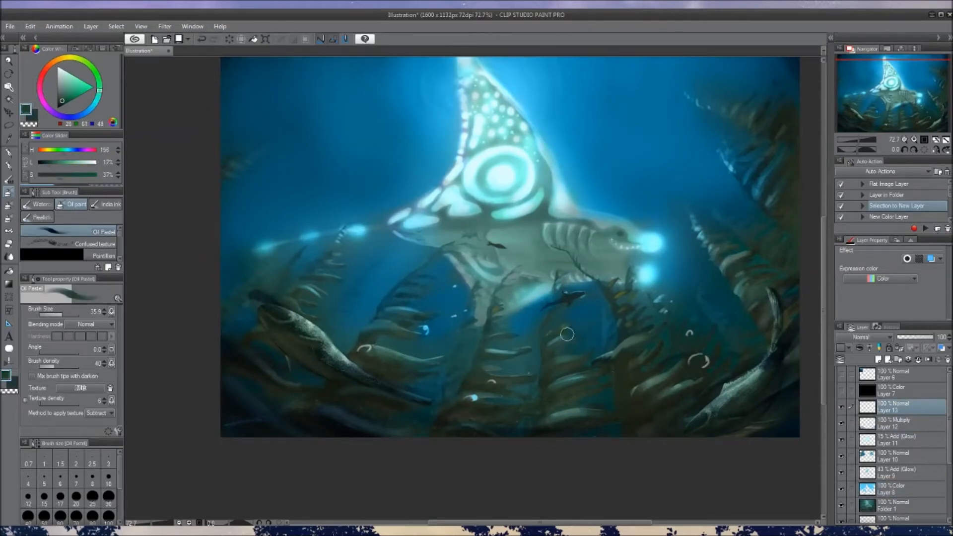
key([)
alt+click(614, 299)
mouse_move(613, 299)
mouse_down()
mouse_move(630, 291)
mouse_move(614, 281)
mouse_move(626, 306)
mouse_up()
key([)
key([)
alt+click(607, 286)
alt+click(620, 315)
alt+click(623, 311)
scroll(583, 297, down, 5)
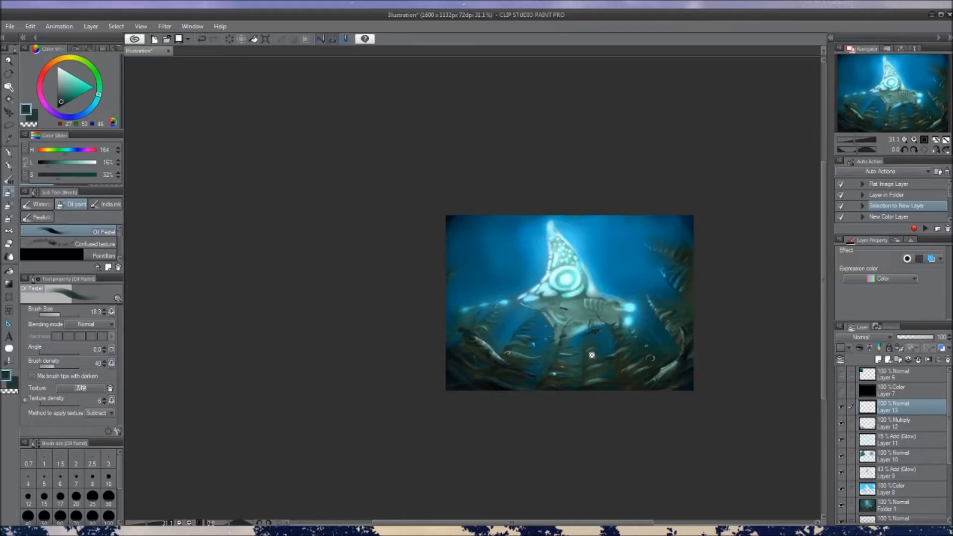
Sample muted teal tones and touch up the growths and gaps beneath the creature on Layer 13 with Oil Pastel
scroll(592, 355, up, 1)
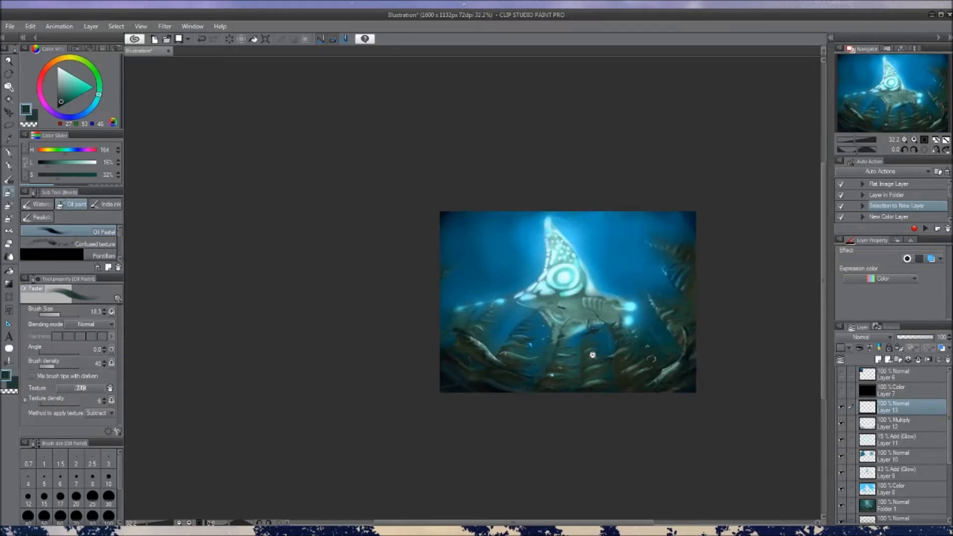
scroll(592, 354, up, 4)
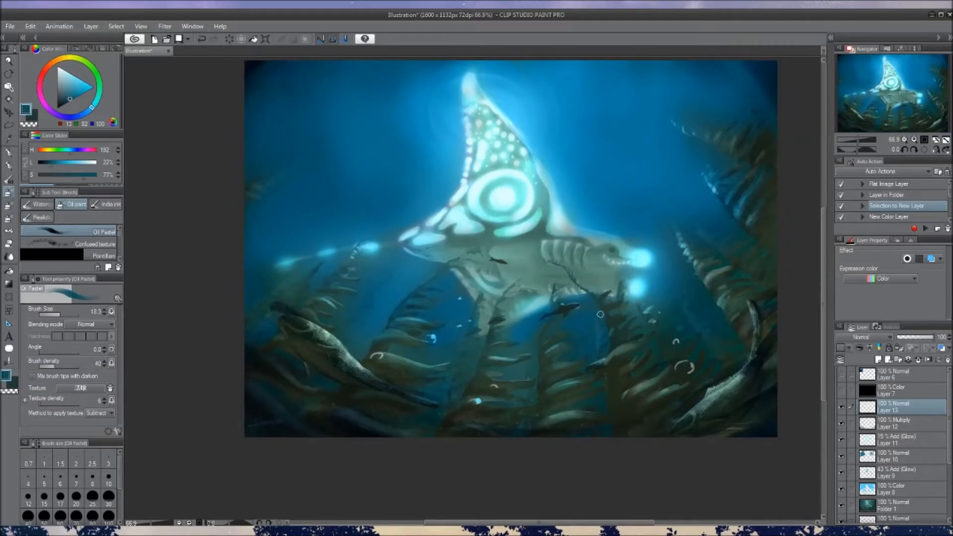
key(c)
alt+click(538, 341)
alt+click(495, 319)
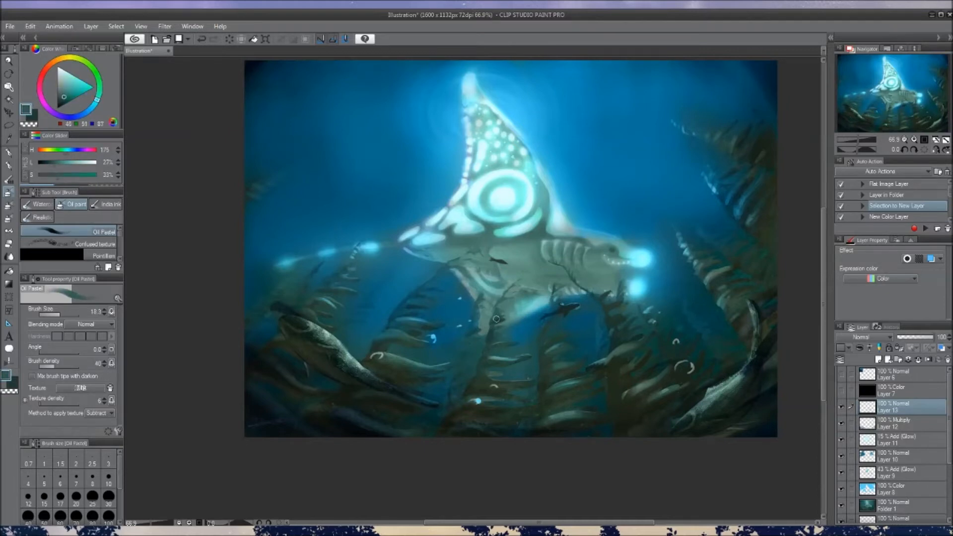
drag(554, 354, 557, 429)
mouse_move(579, 368)
mouse_down()
mouse_move(567, 358)
mouse_move(564, 367)
mouse_up()
drag(563, 355, 559, 310)
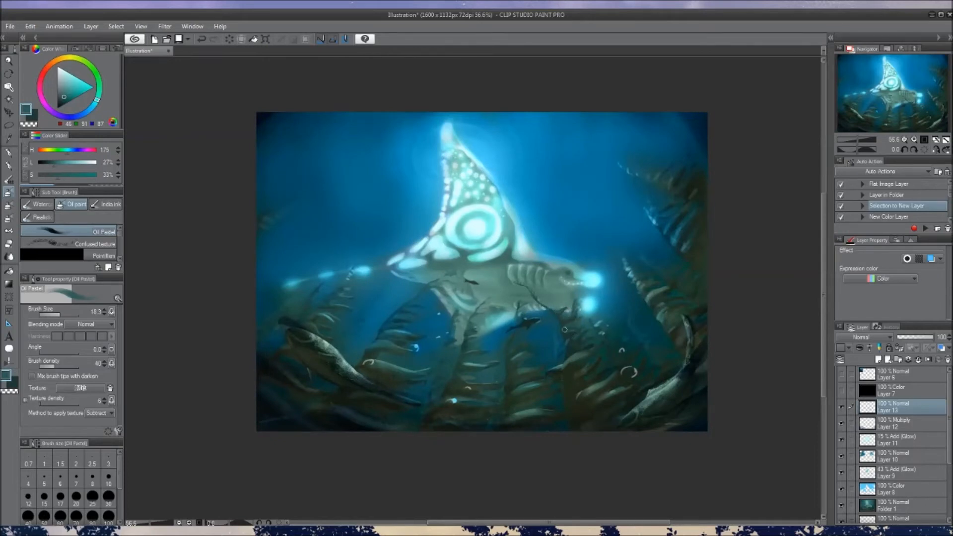
drag(562, 357, 547, 360)
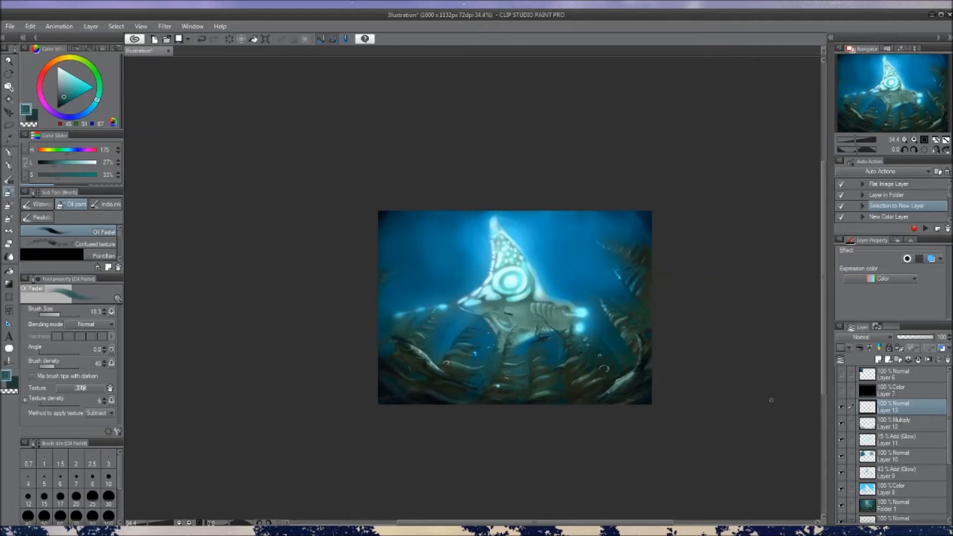
Soften the seabed shading on the Multiply layer, Layer 12, with large transparent Oil Pastel strokes at brush size 138, and fit the whole canvas in view
click(870, 460)
click(874, 426)
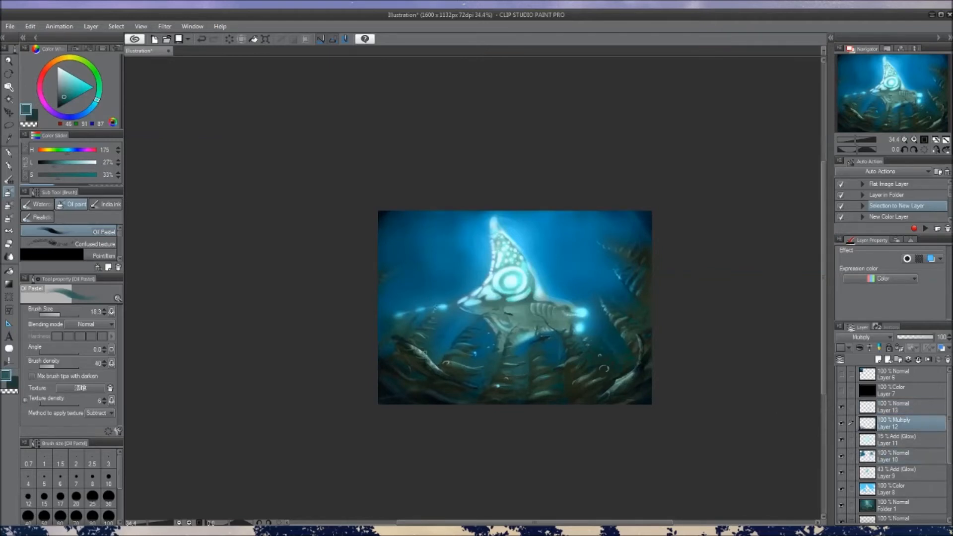
mouse_move(396, 341)
mouse_down()
mouse_move(412, 353)
mouse_move(389, 329)
mouse_up()
key(c)
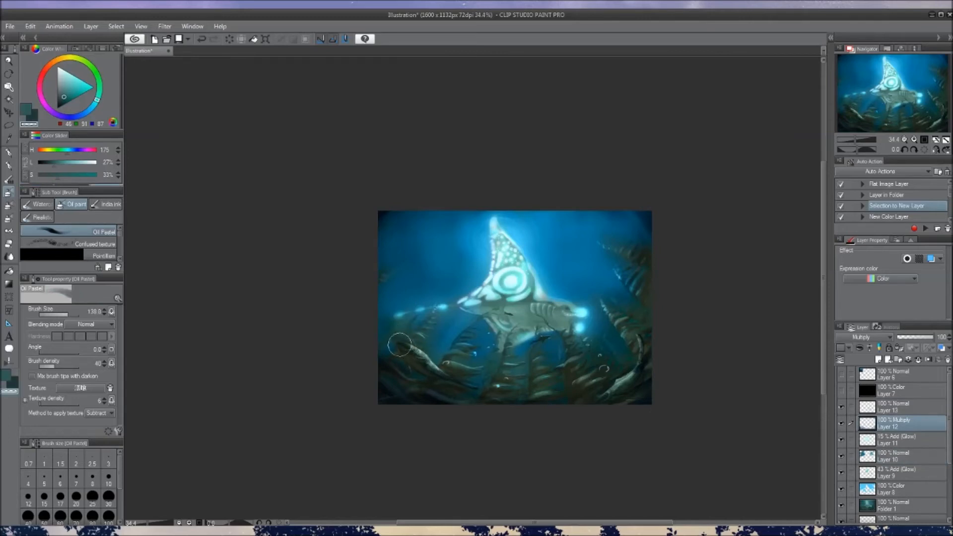
drag(513, 364, 497, 365)
mouse_move(636, 341)
mouse_down()
mouse_move(644, 323)
mouse_move(647, 347)
mouse_up()
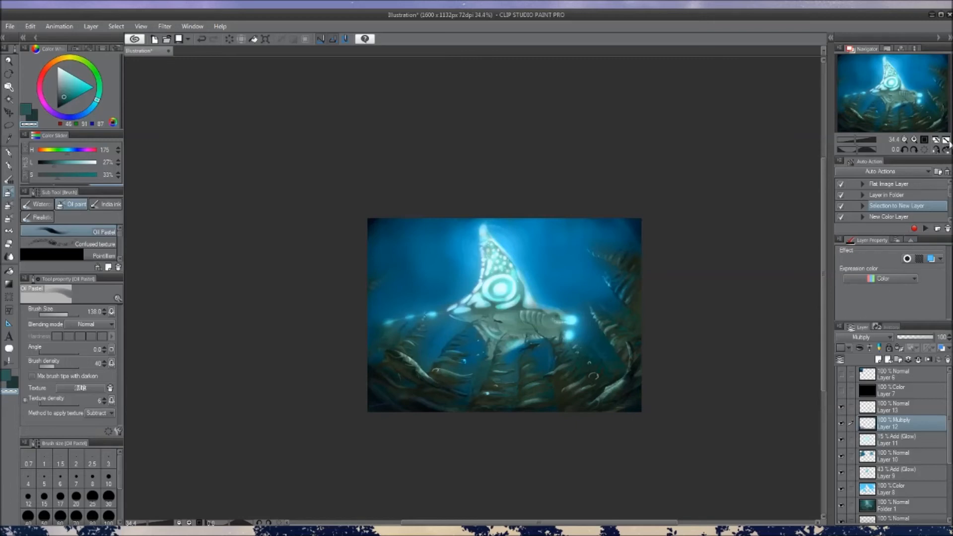
click(945, 140)
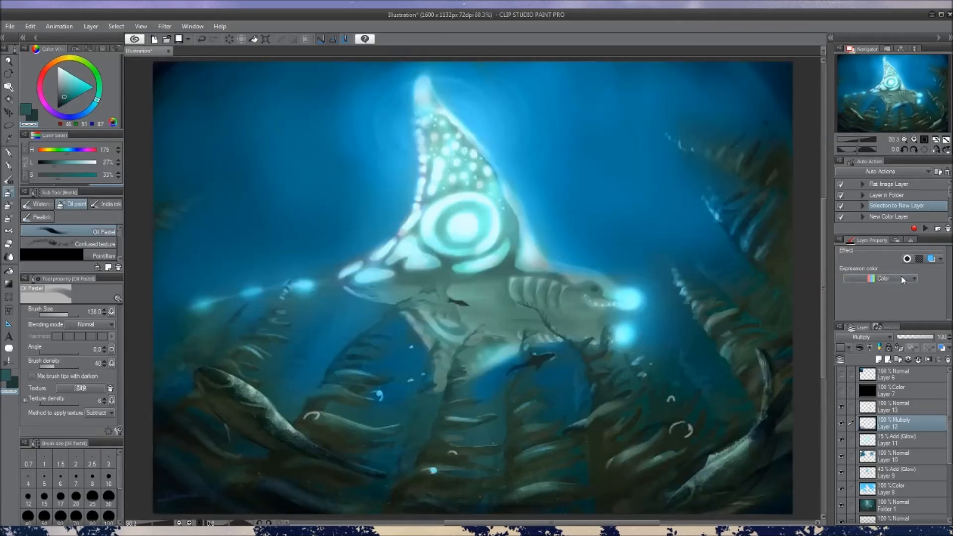